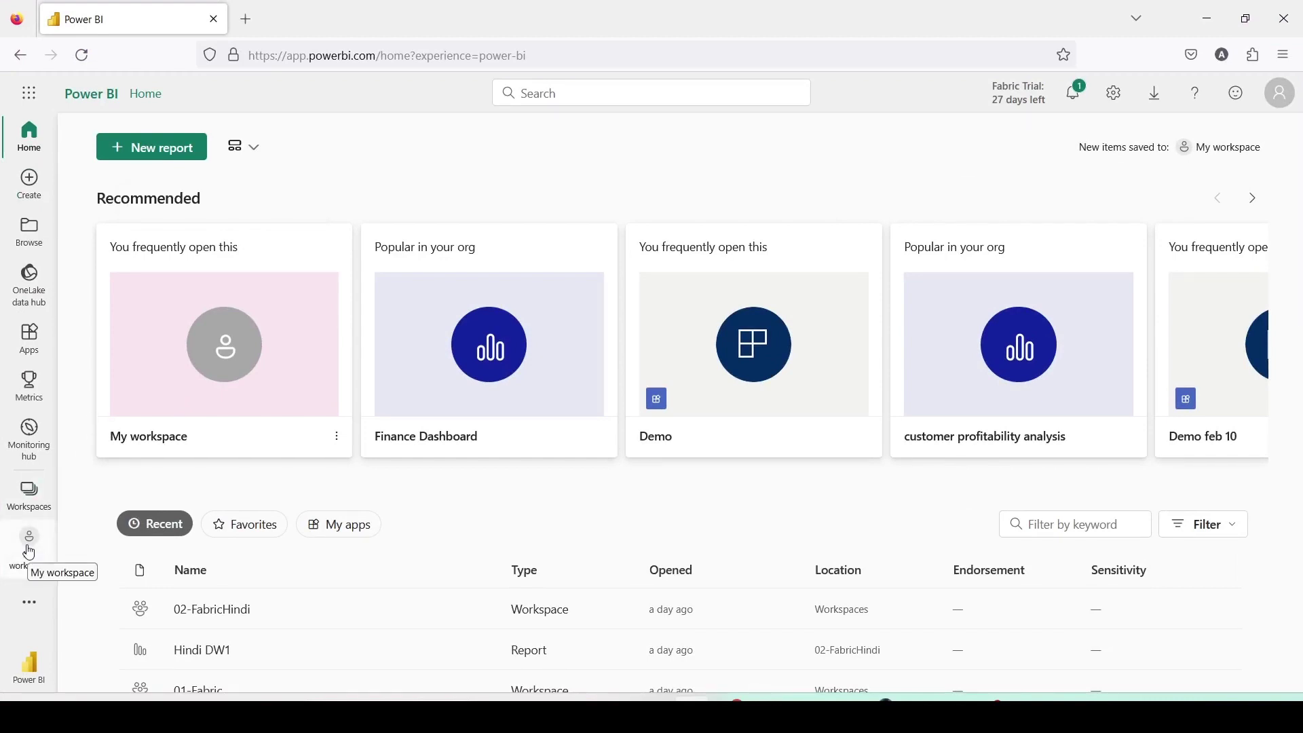
Step: Open the 01-Fabric workspace
left_click(30, 553)
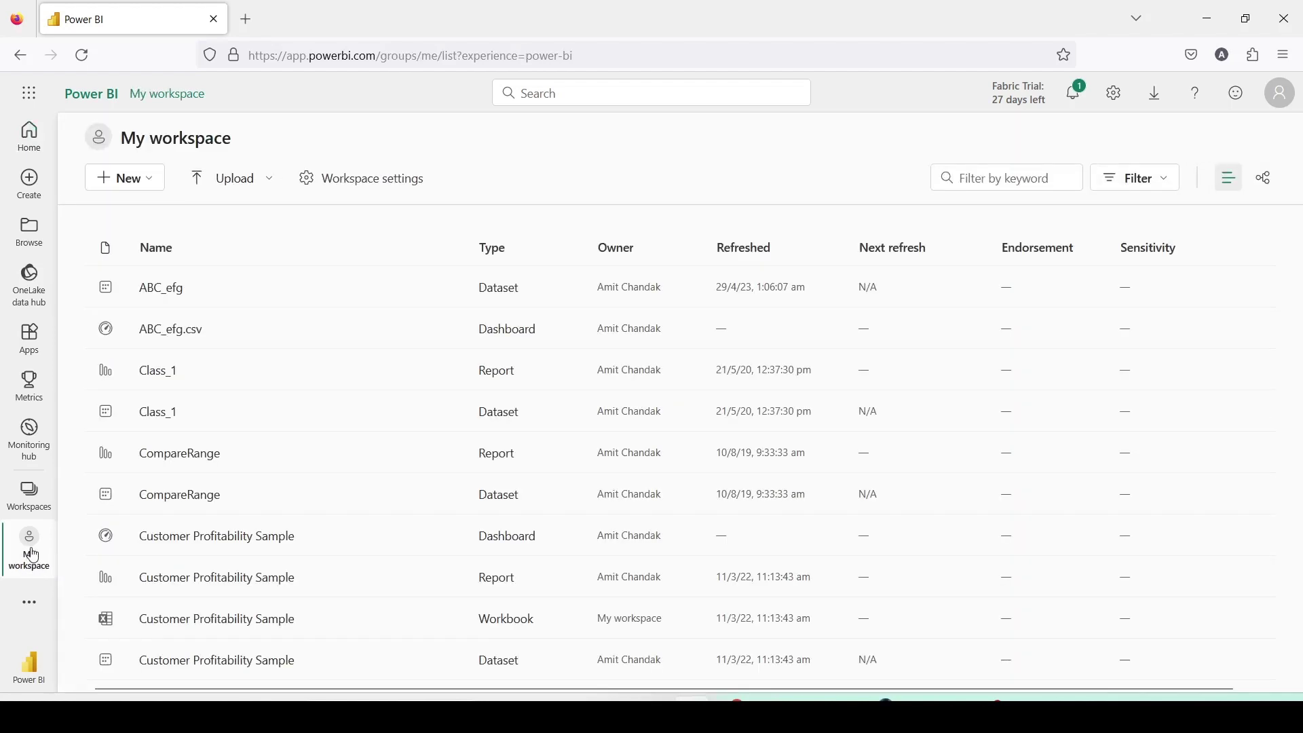
left_click(30, 499)
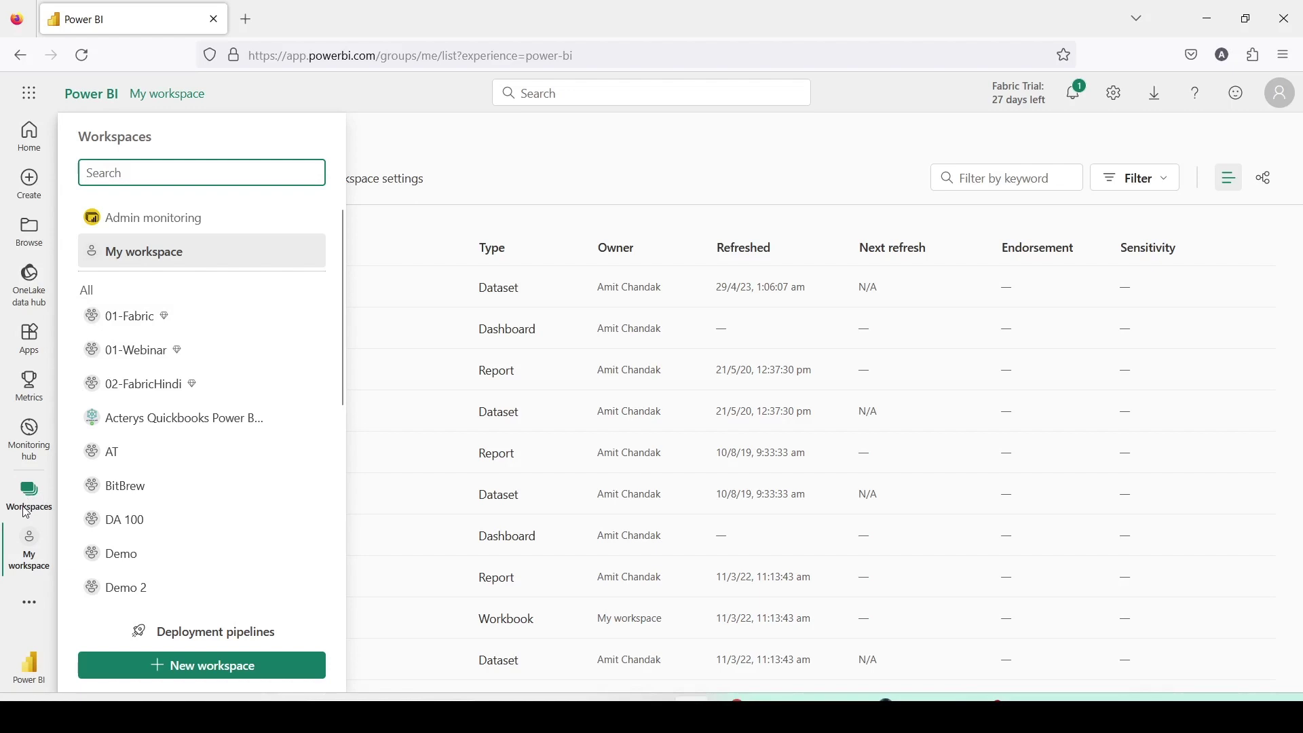
left_click(133, 316)
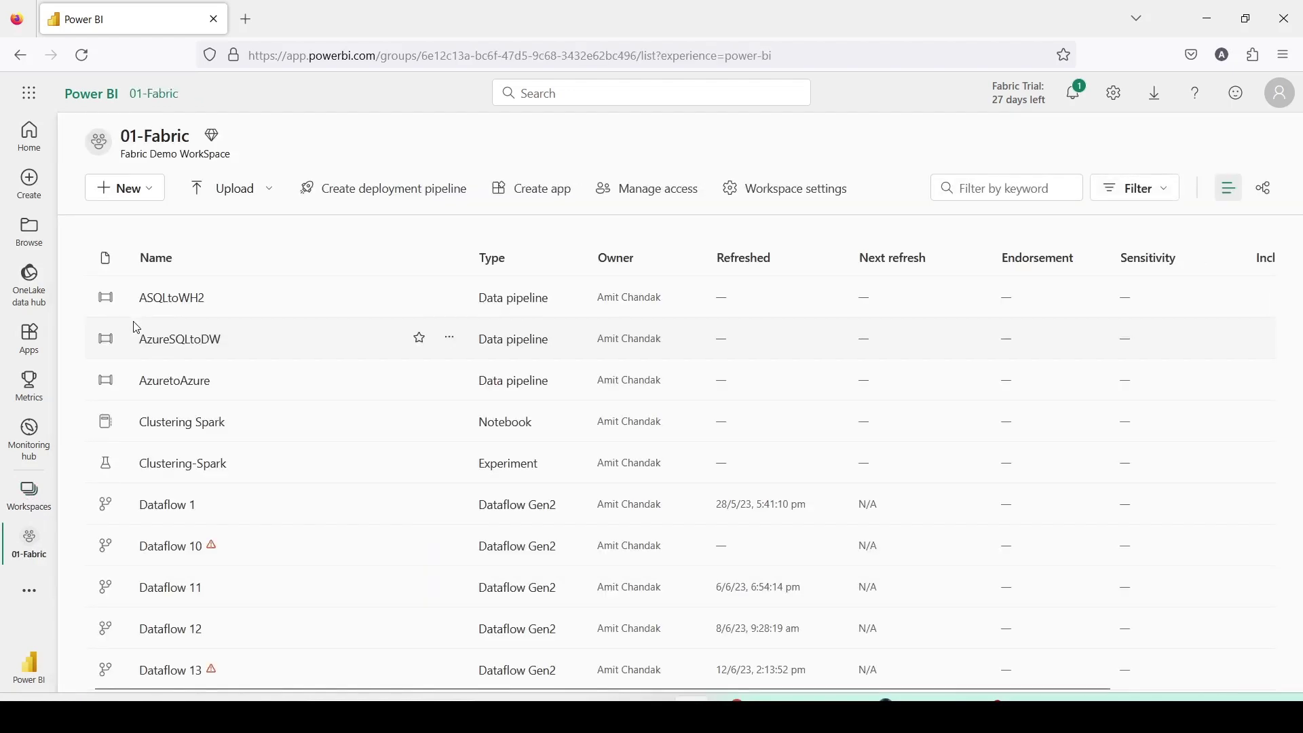
Step: Create a new Dataflow Gen2 (Preview) item from the full list of item types in the 01-Fabric workspace
left_click(152, 199)
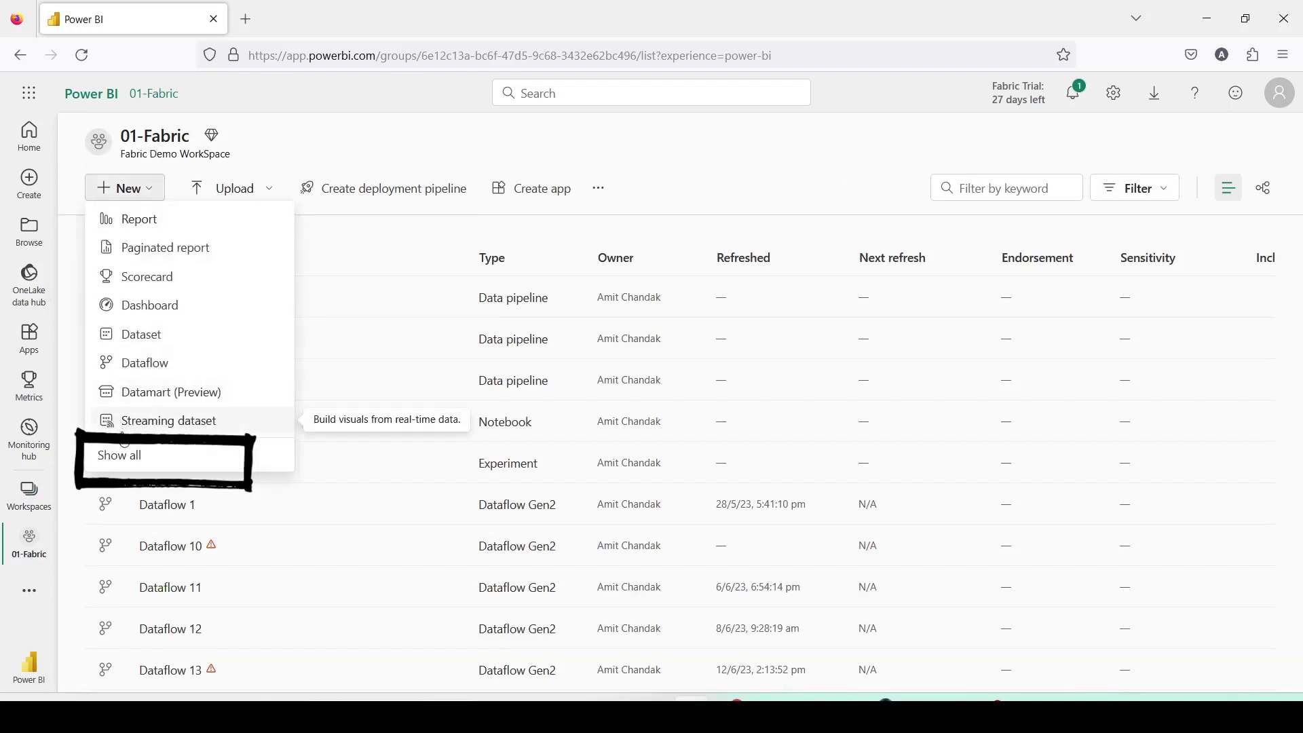
left_click(122, 453)
scroll(226, 340, "down", 3)
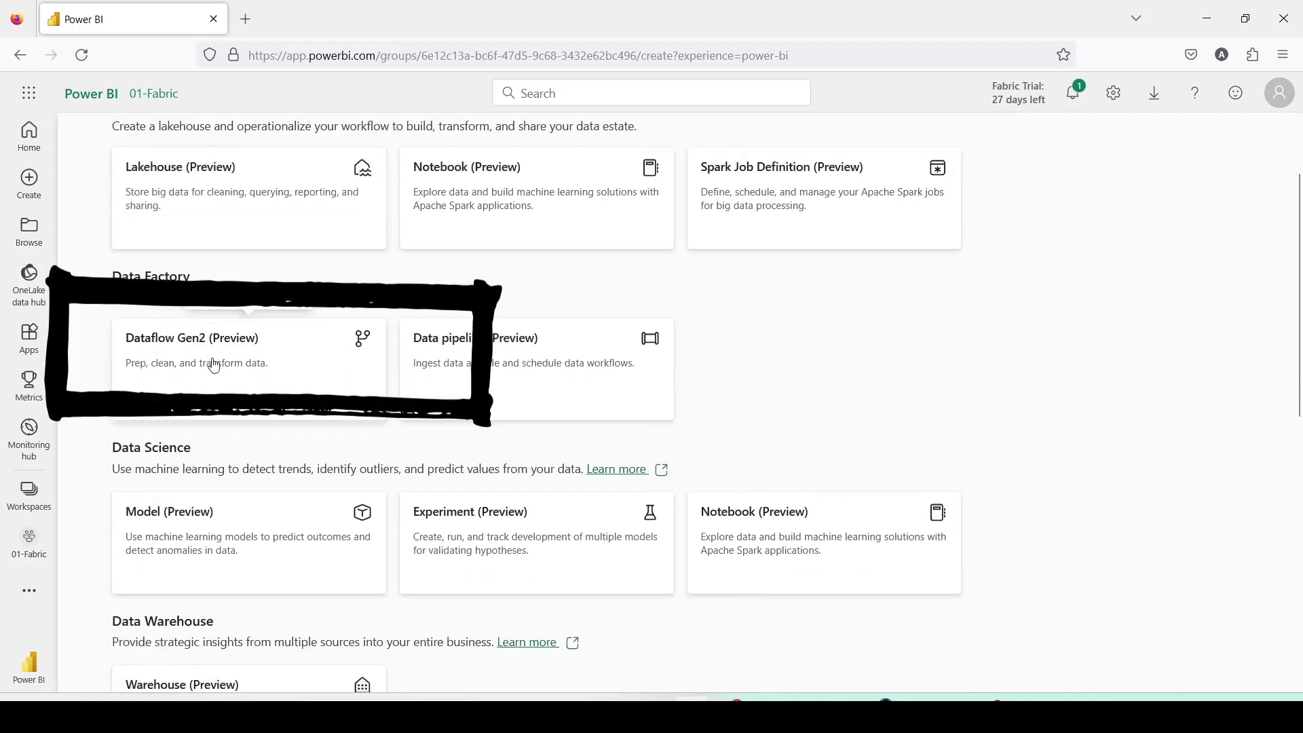
left_click(189, 368)
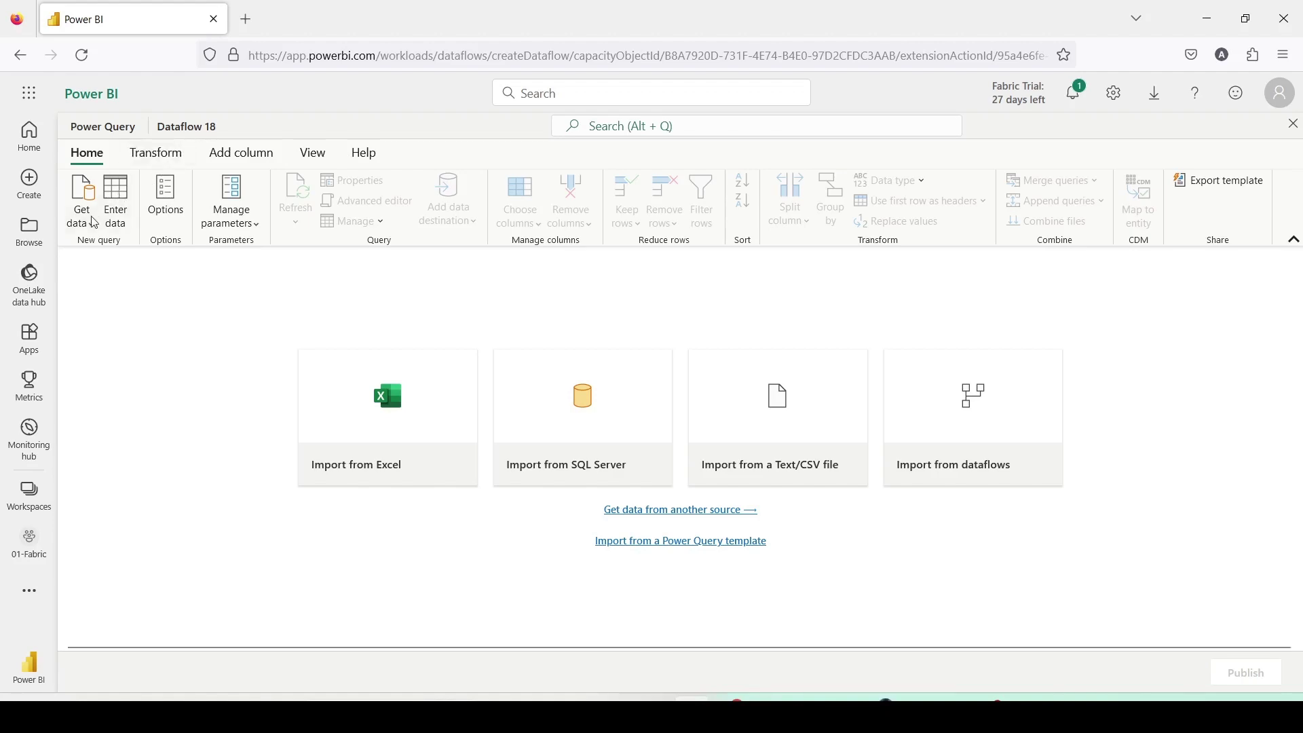
Step: Open the suggested GitHub repository with the Power BI tutorial files in a new browser tab
left_click(246, 19)
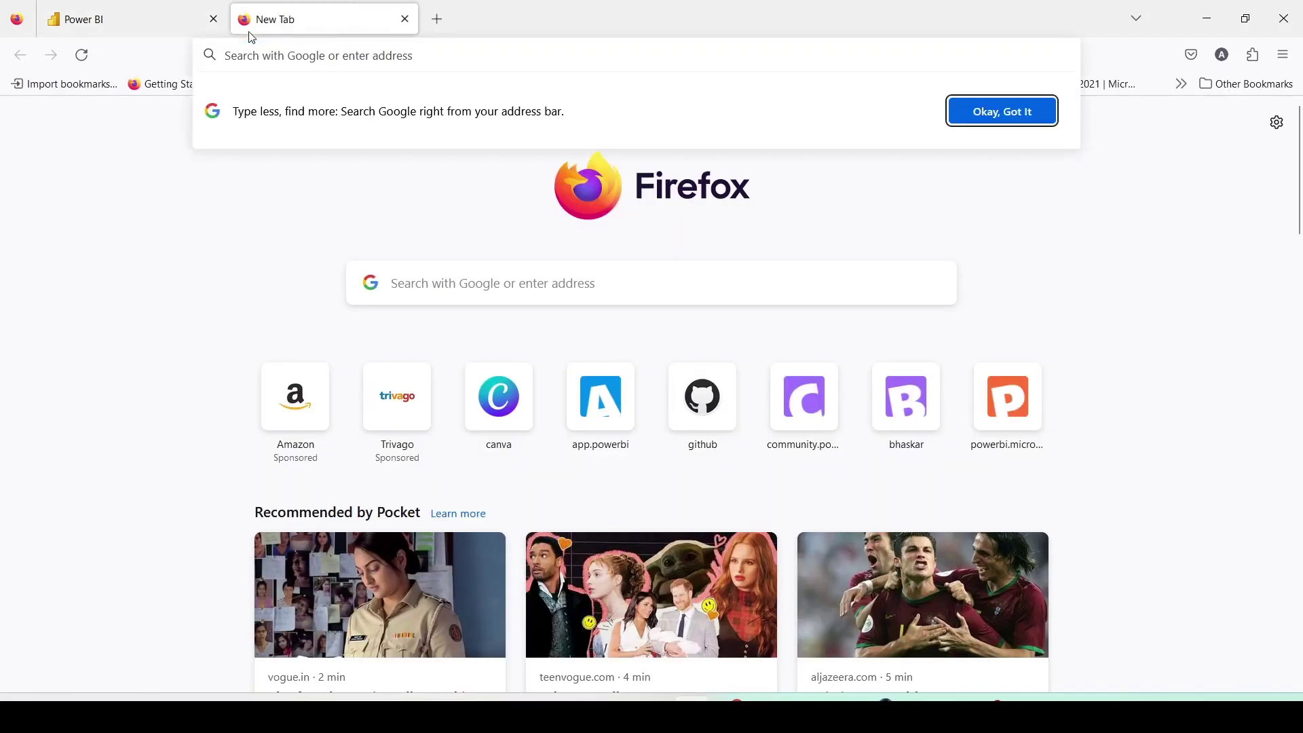
type("github.com/")
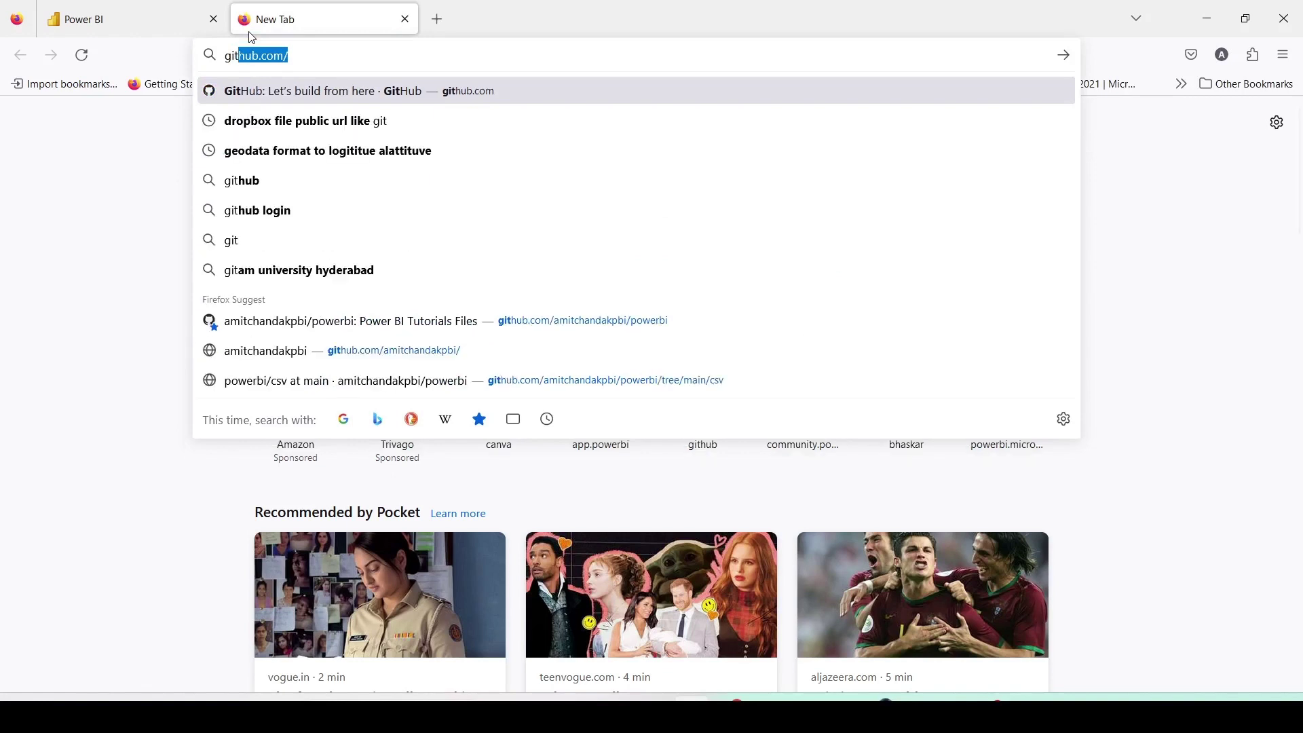
key("Down")
key("Down")
key("Down")
key("Down")
key("Down")
key("Down")
key("Down")
key("Down")
key("Up")
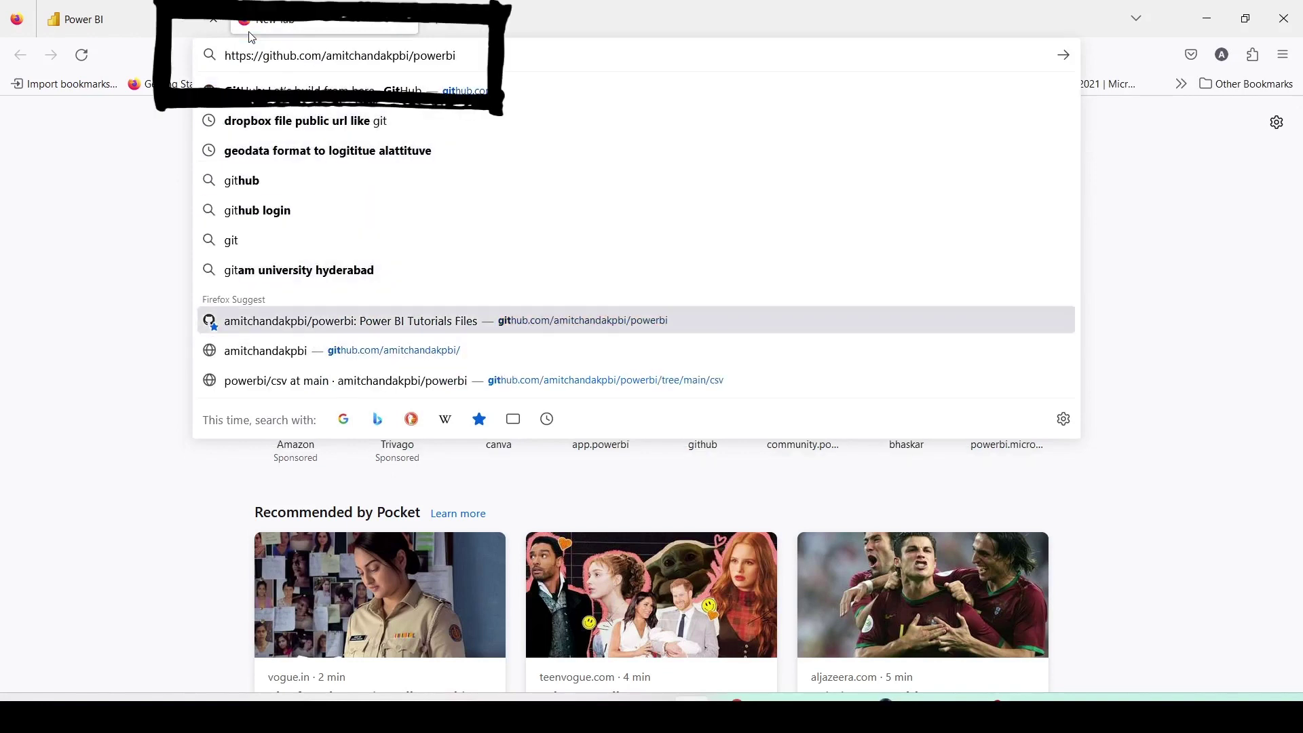
key("Return")
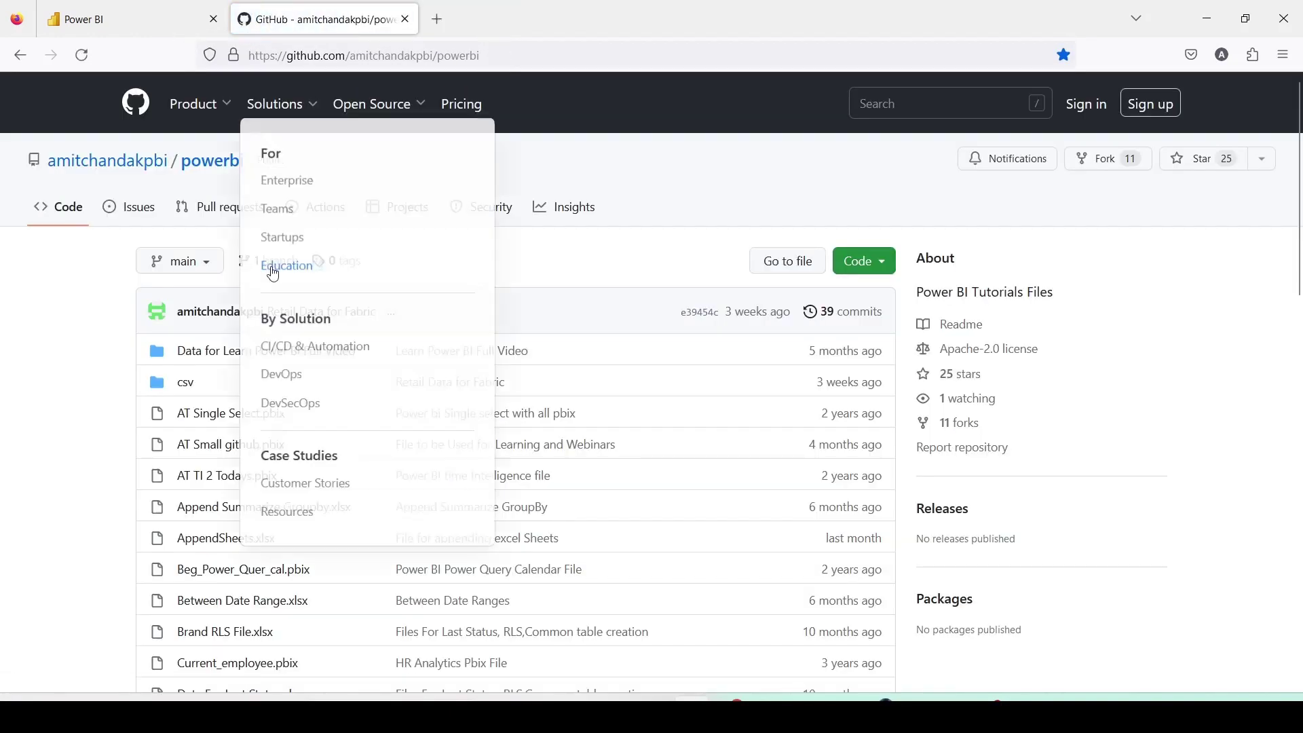
Step: Open PivotData.xlsx from the repository's file list and copy its download link
scroll(37, 414, "down", 2)
scroll(35, 411, "down", 4)
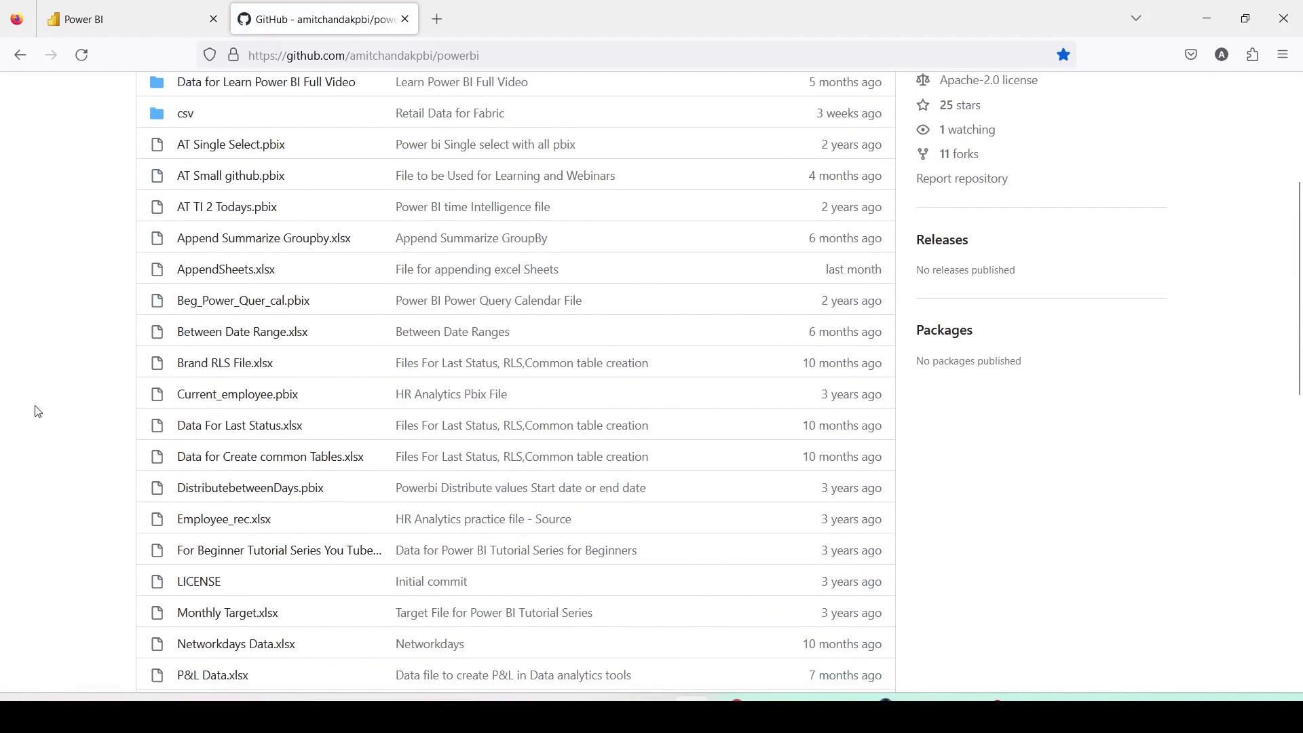
scroll(51, 373, "down", 2)
scroll(53, 374, "down", 4)
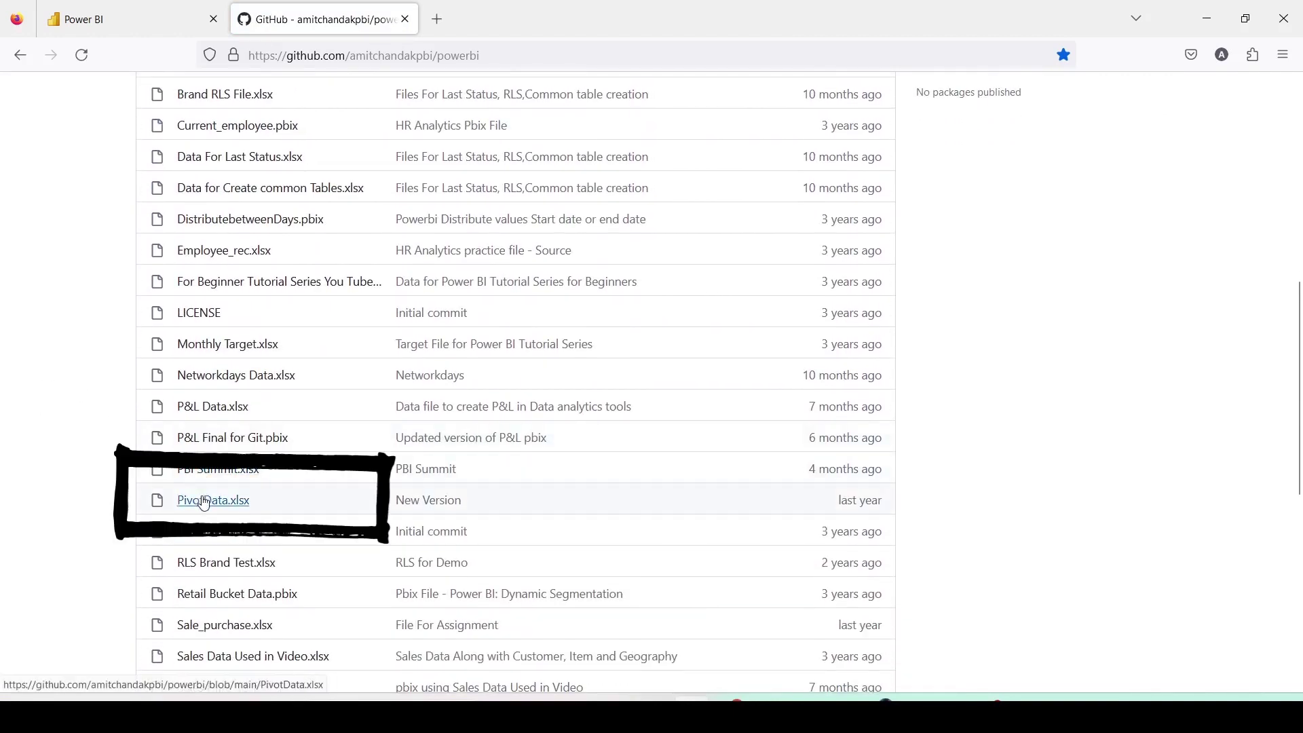
left_click(204, 500)
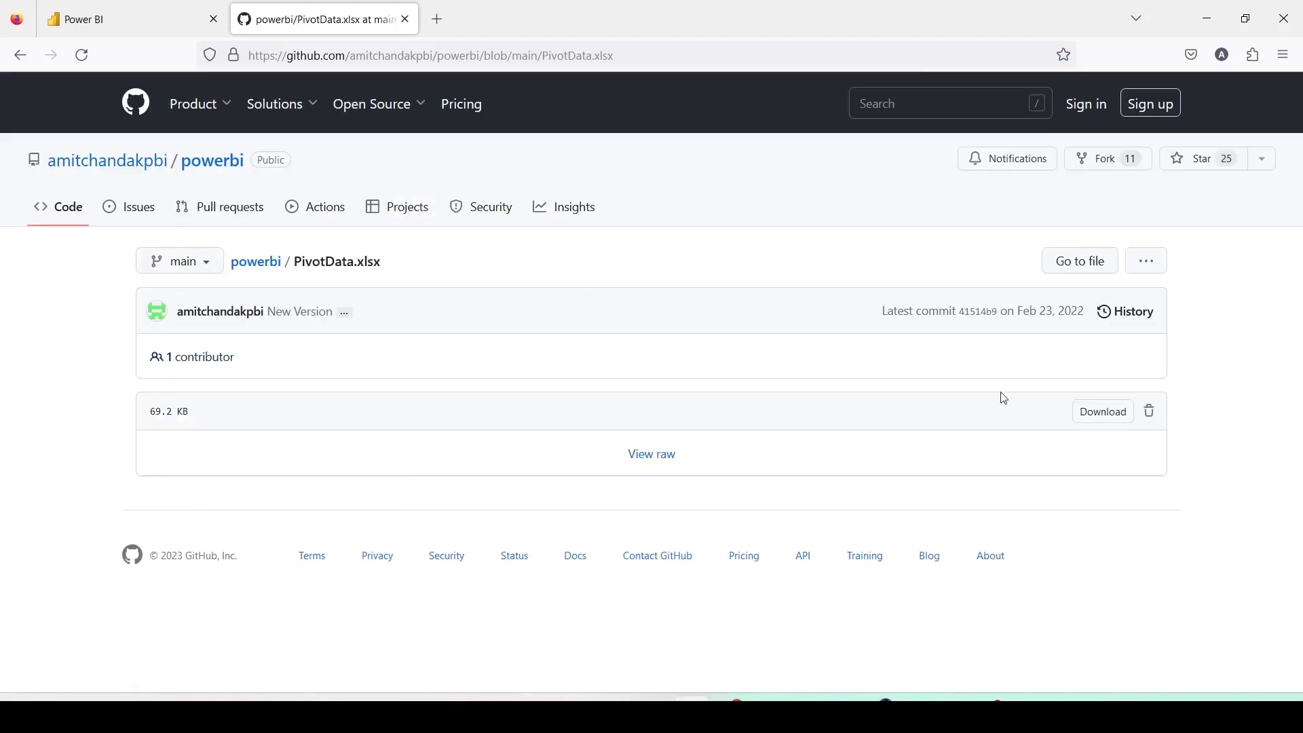
right_click(1108, 424)
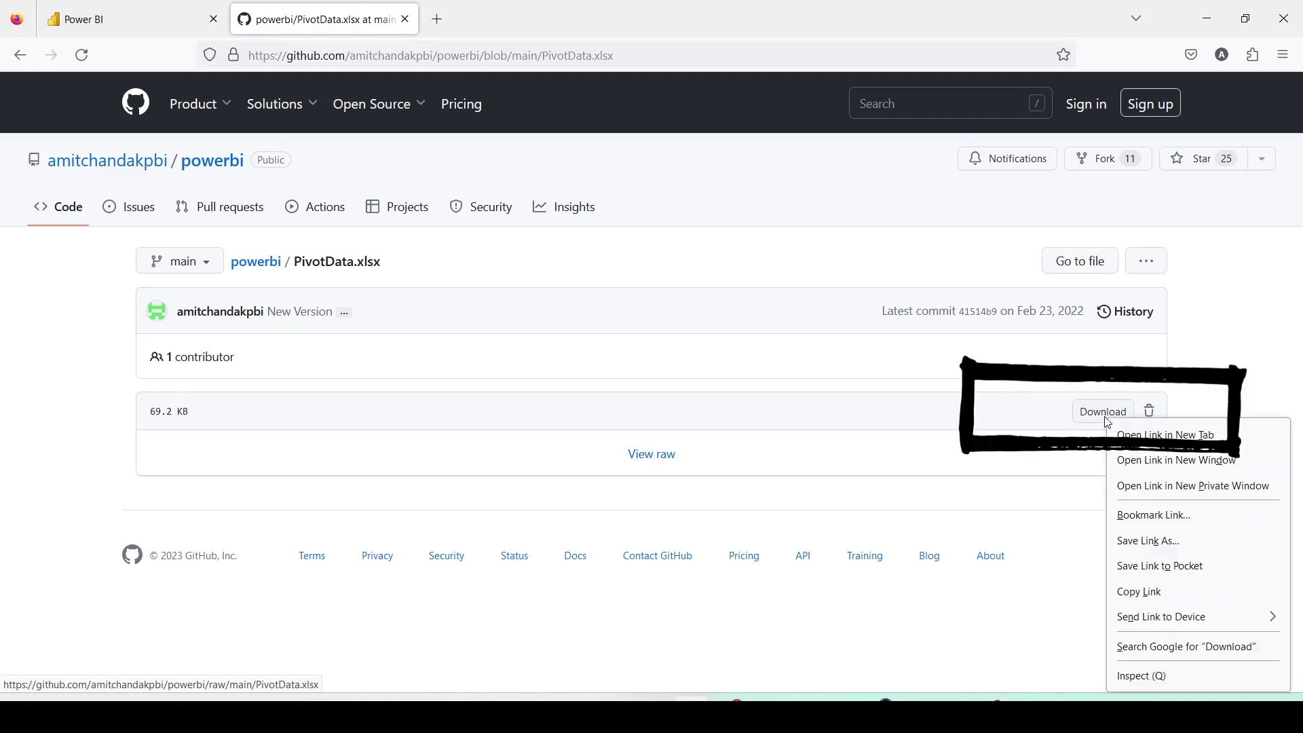
left_click(1129, 597)
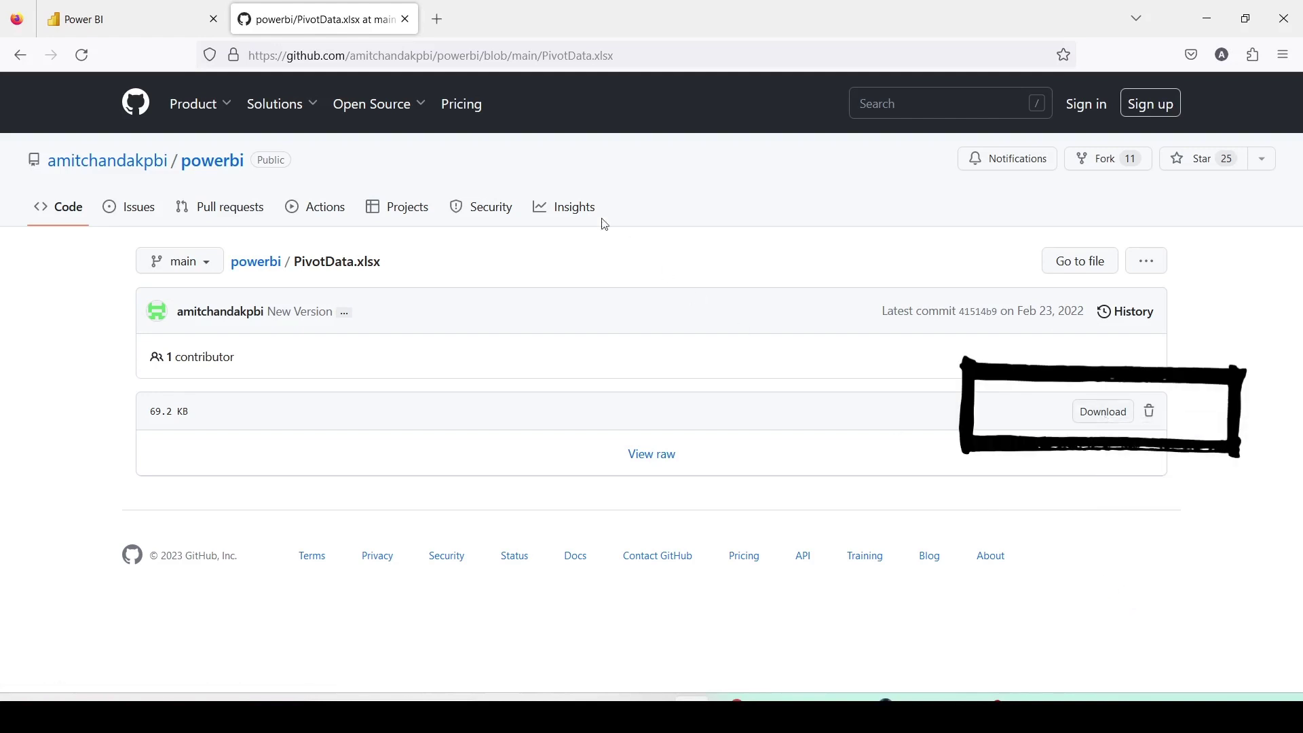
double_click(494, 56)
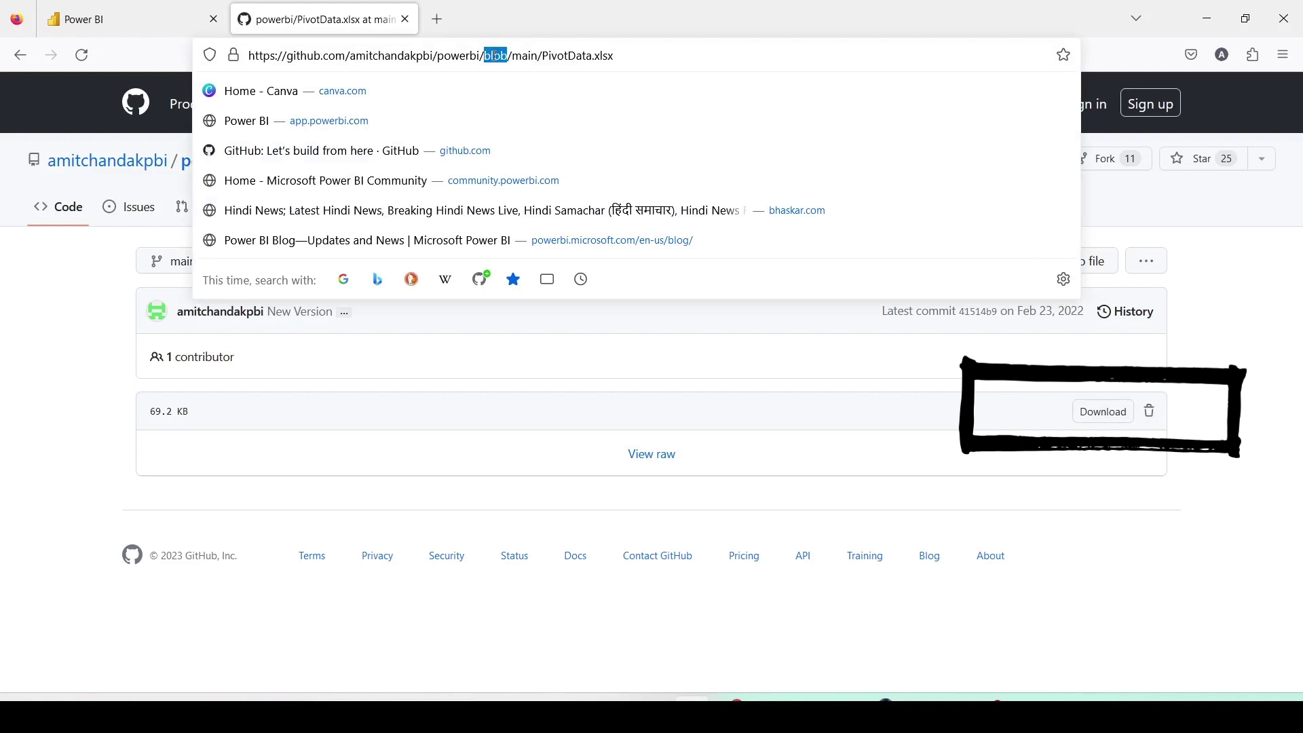
Step: Switch back to the Power BI dataflow and connect it to the copied PivotData.xlsx link through a Web API source
left_click(129, 19)
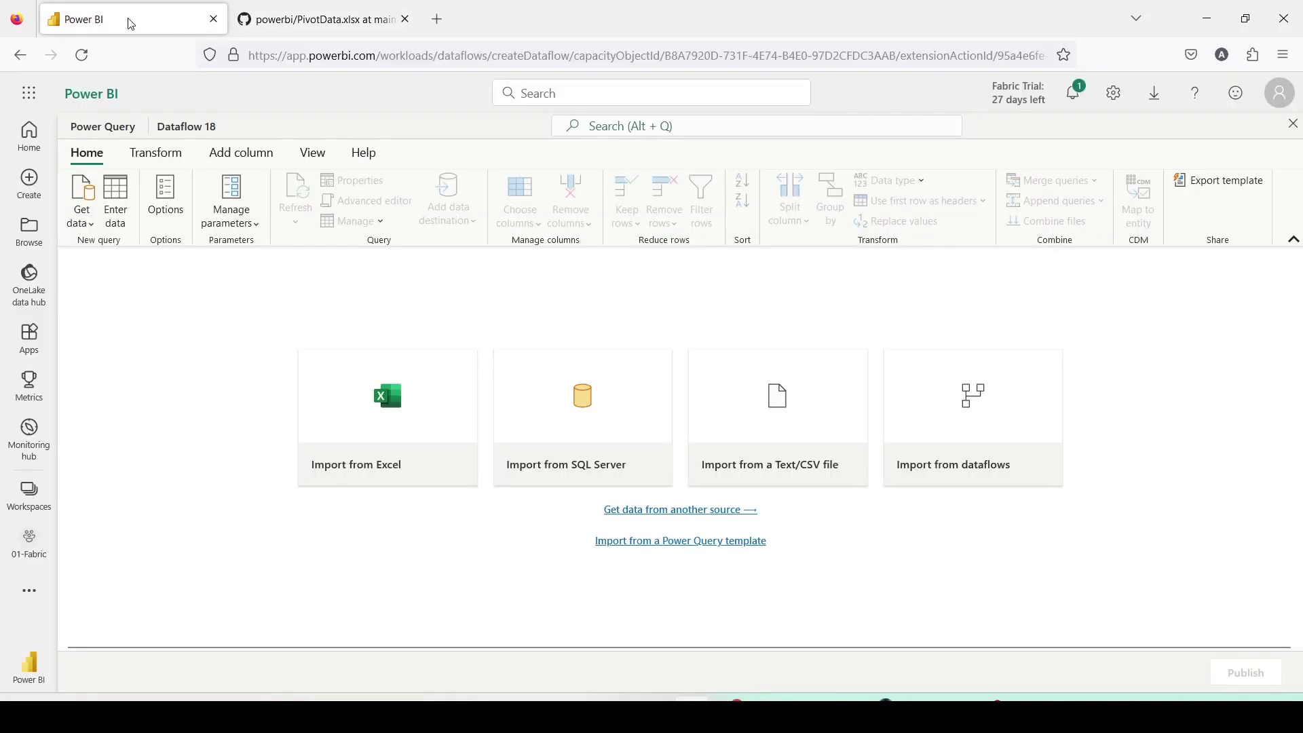
left_click(94, 229)
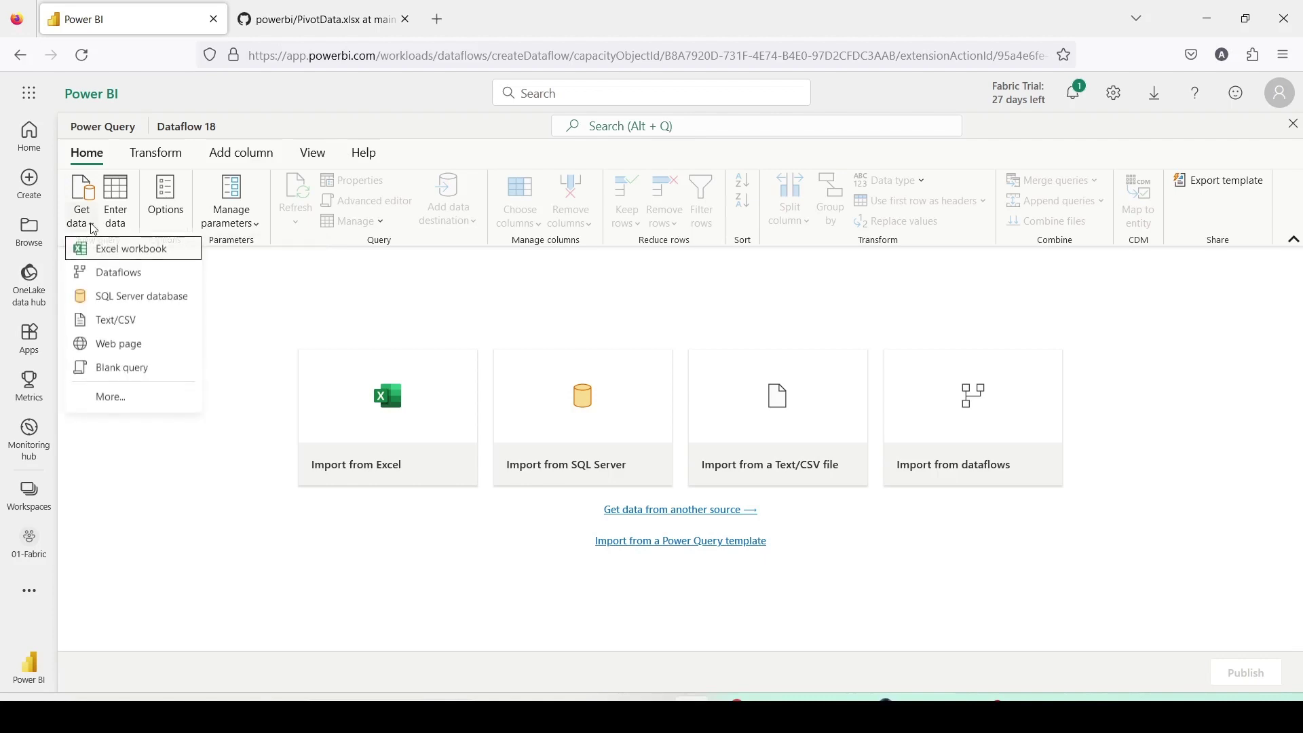
left_click(112, 399)
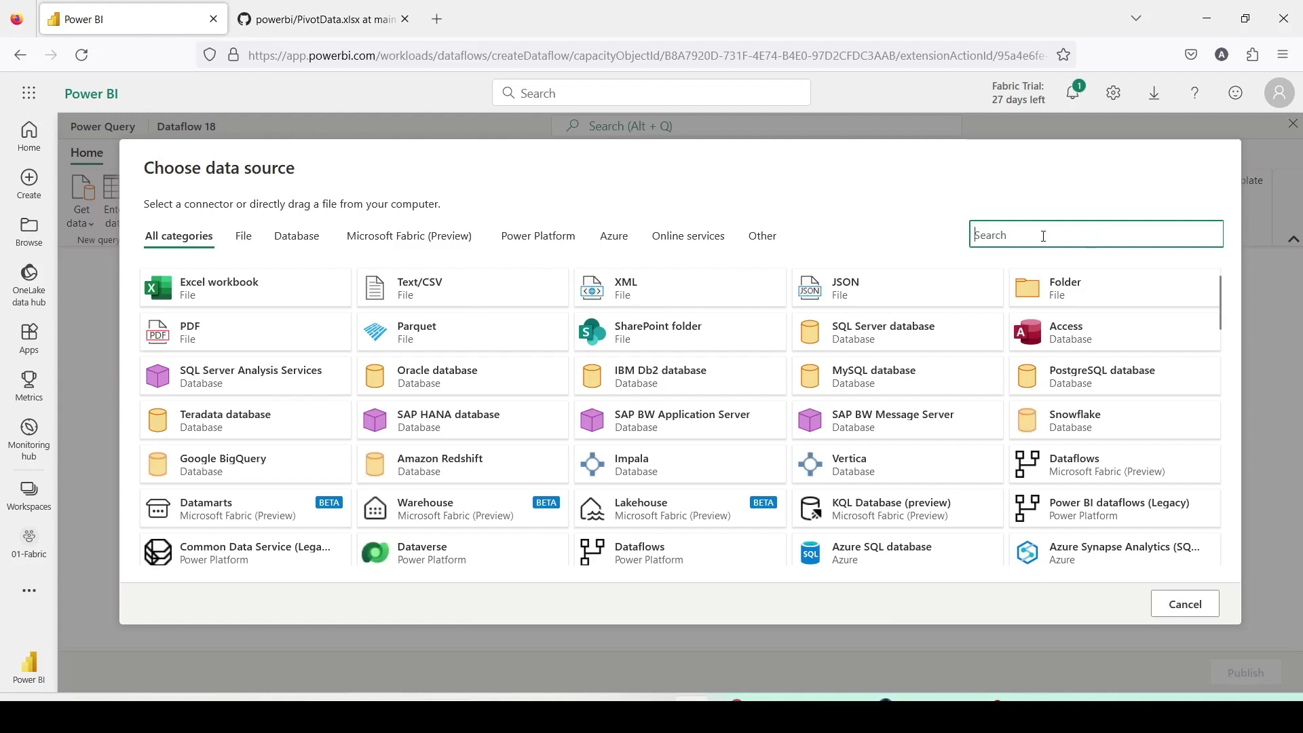
type("web")
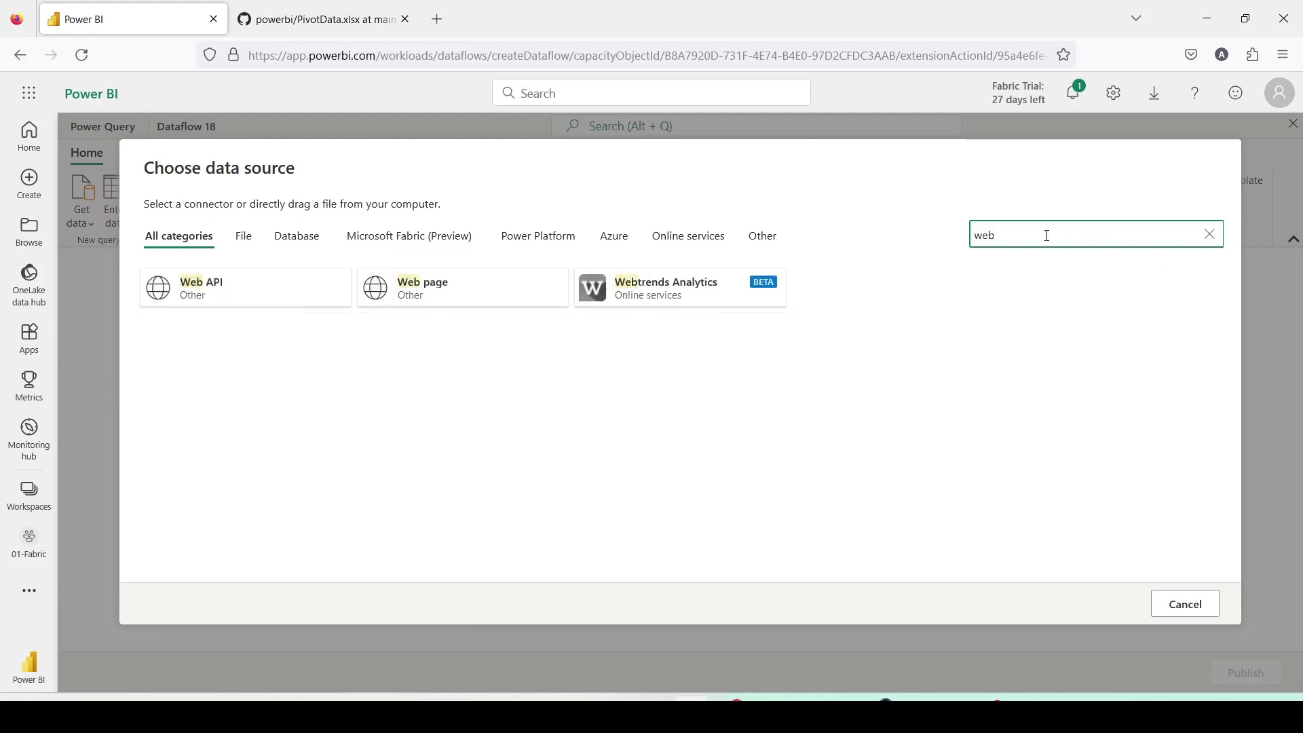
left_click(225, 305)
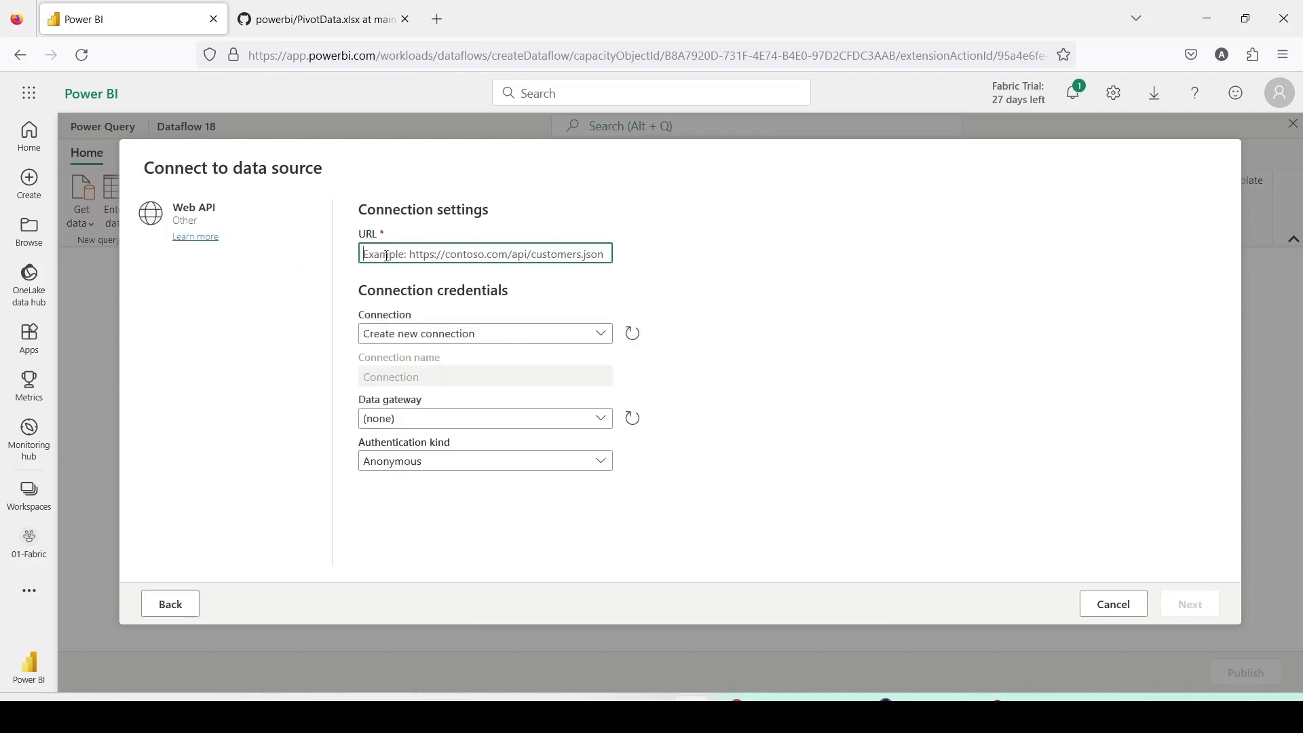
key("ctrl+v")
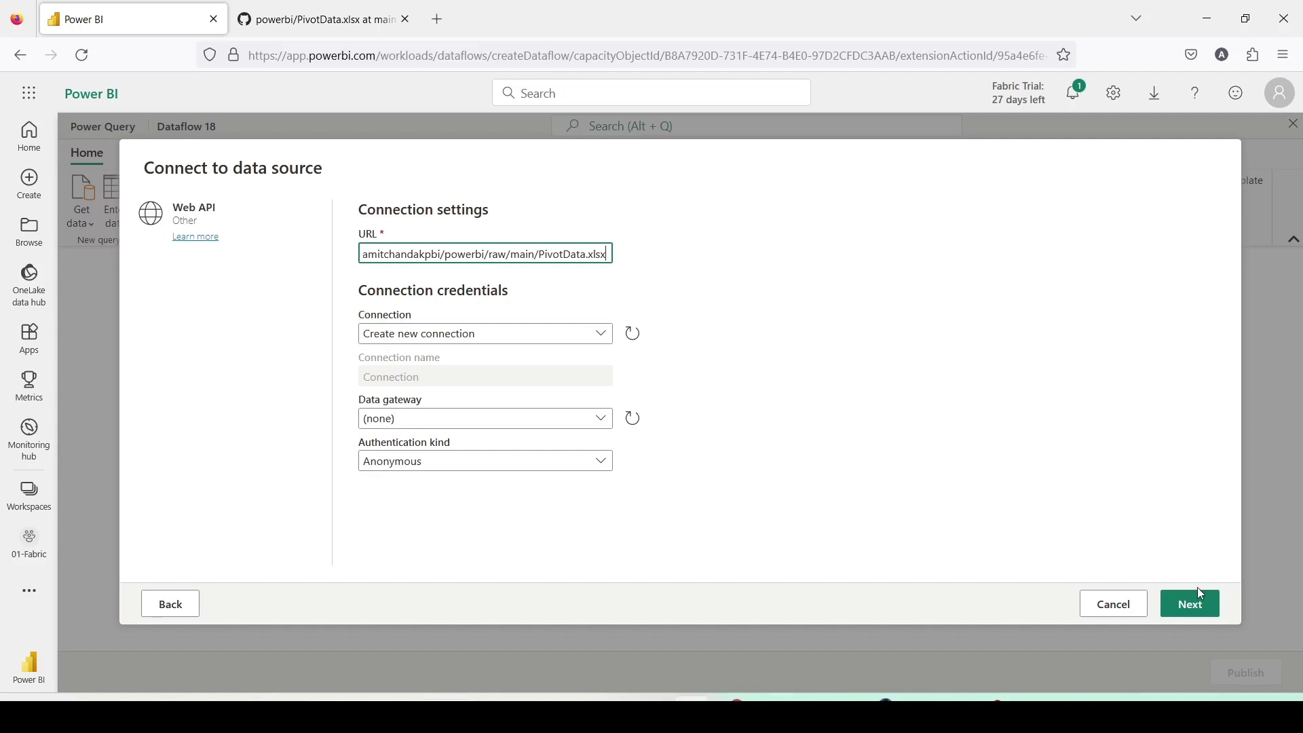
left_click(1187, 604)
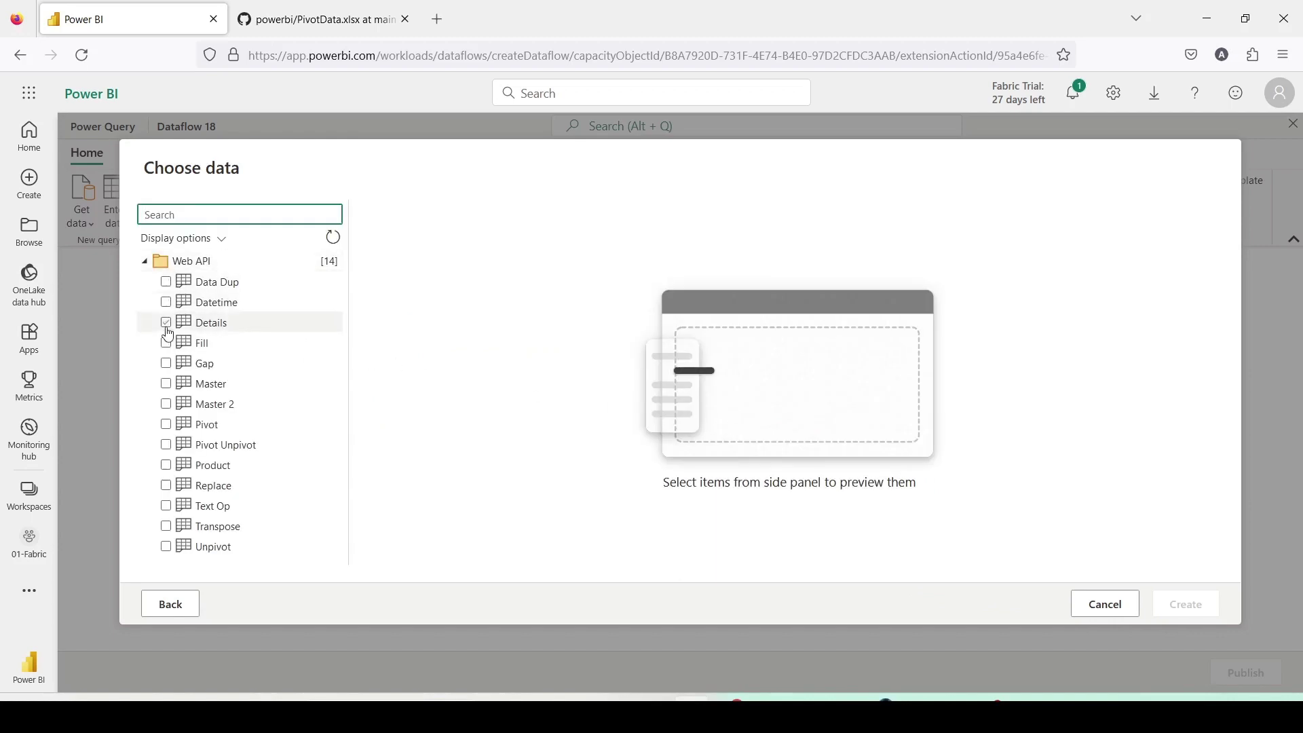
Step: Choose the Pivot, Unpivot and Transpose tables from the workbook and create queries from them
left_click(166, 427)
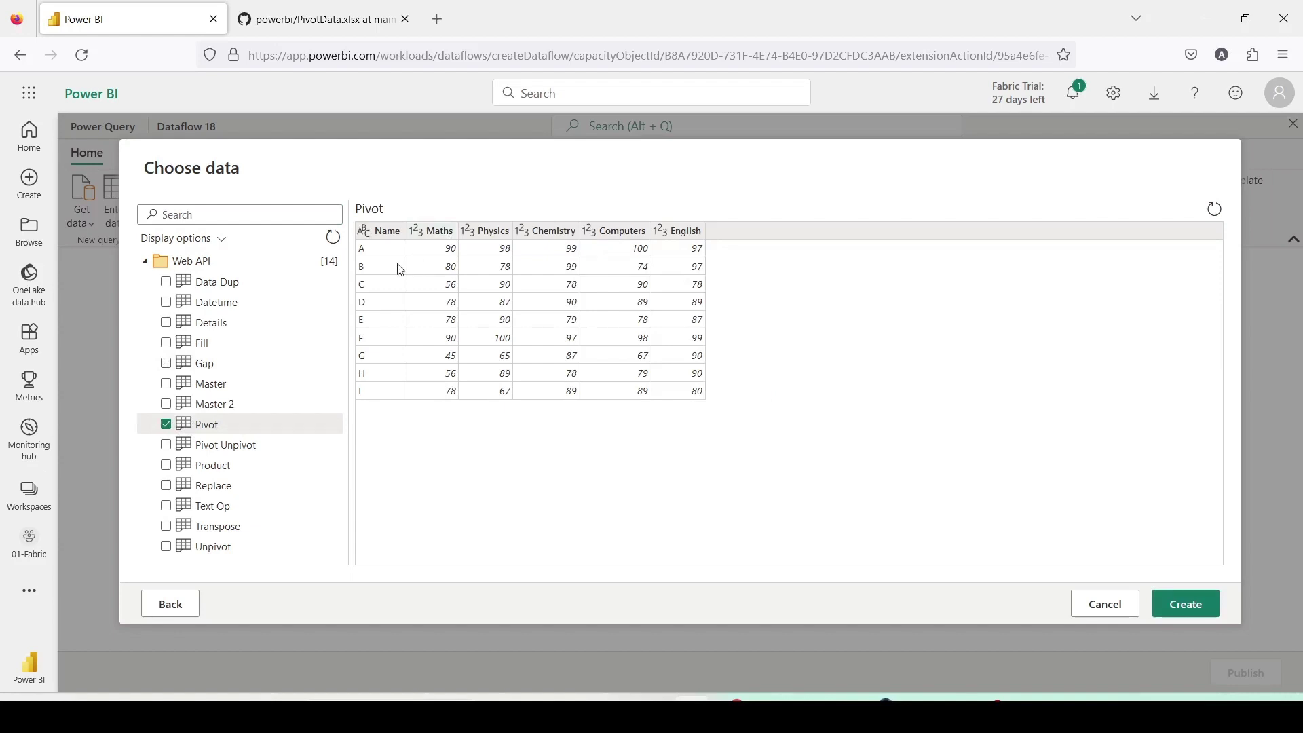
left_click(166, 554)
left_click(166, 547)
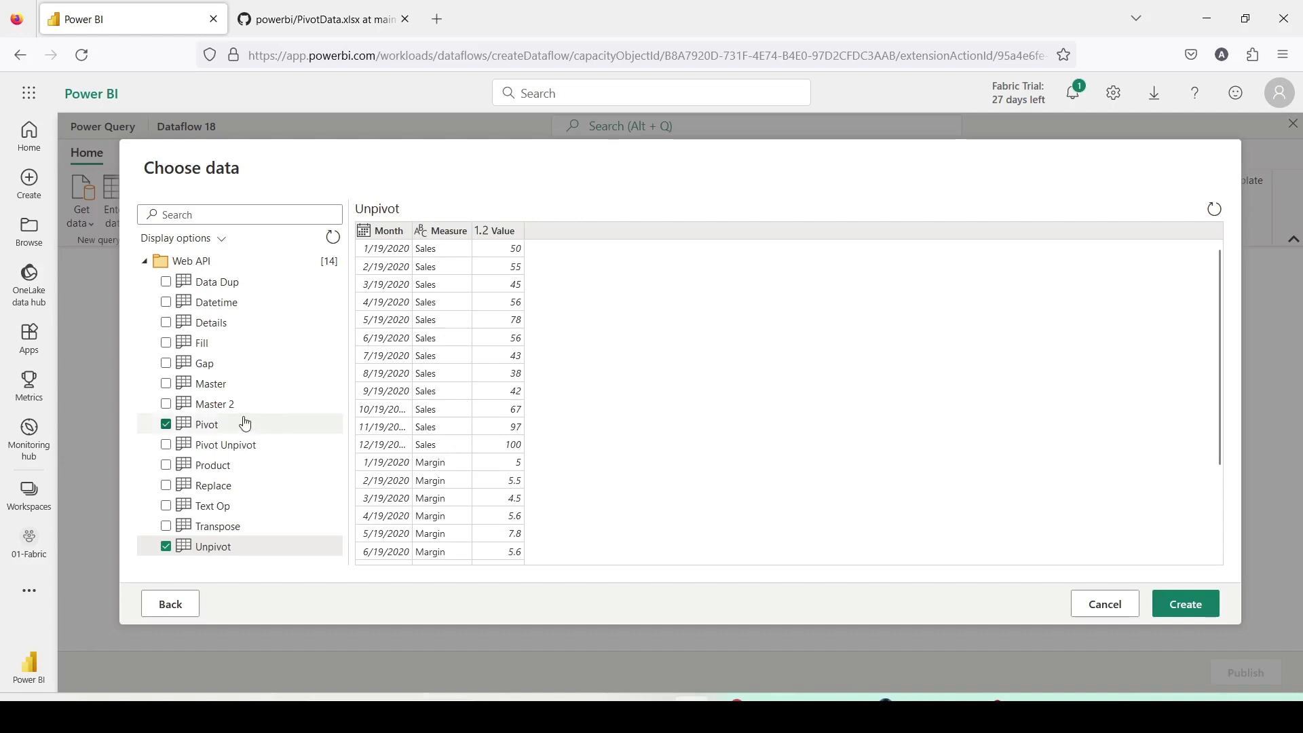
left_click(166, 526)
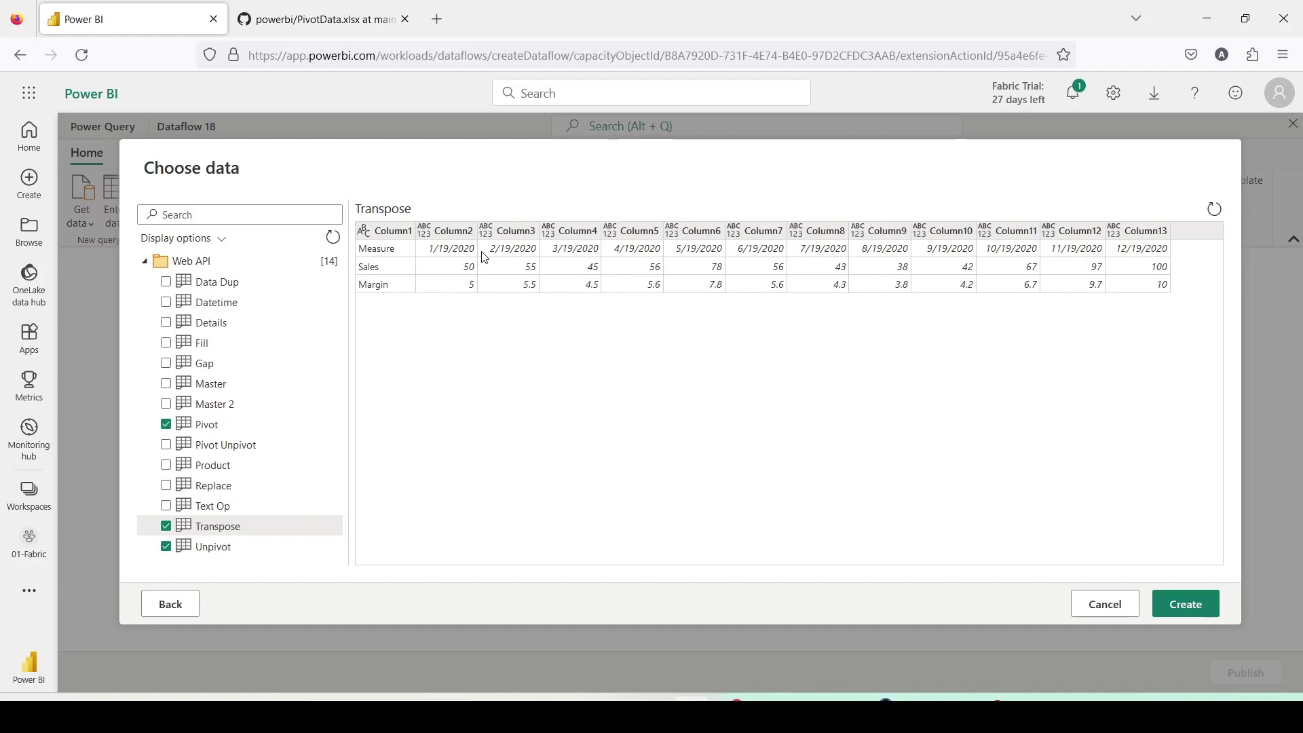
left_click(1198, 611)
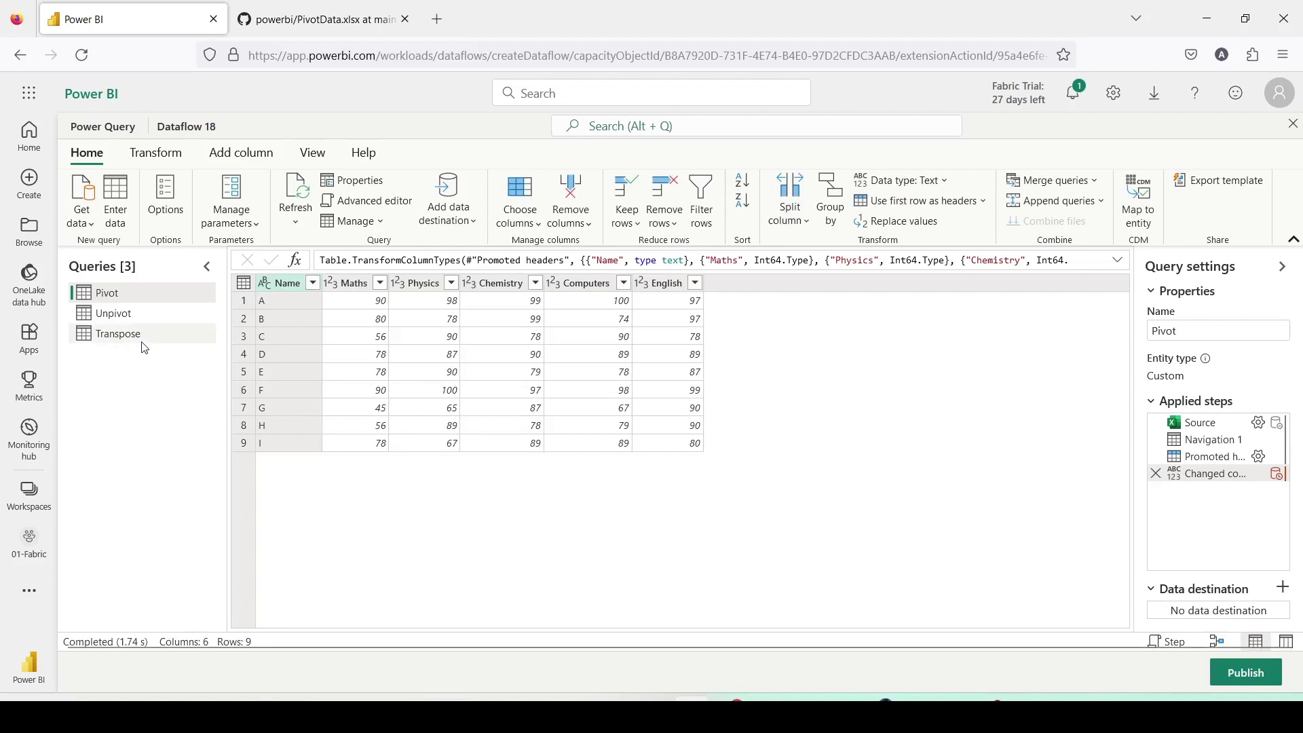
Step: Review the available data destinations for the Pivot query, including Warehouse, without choosing one
left_click(477, 228)
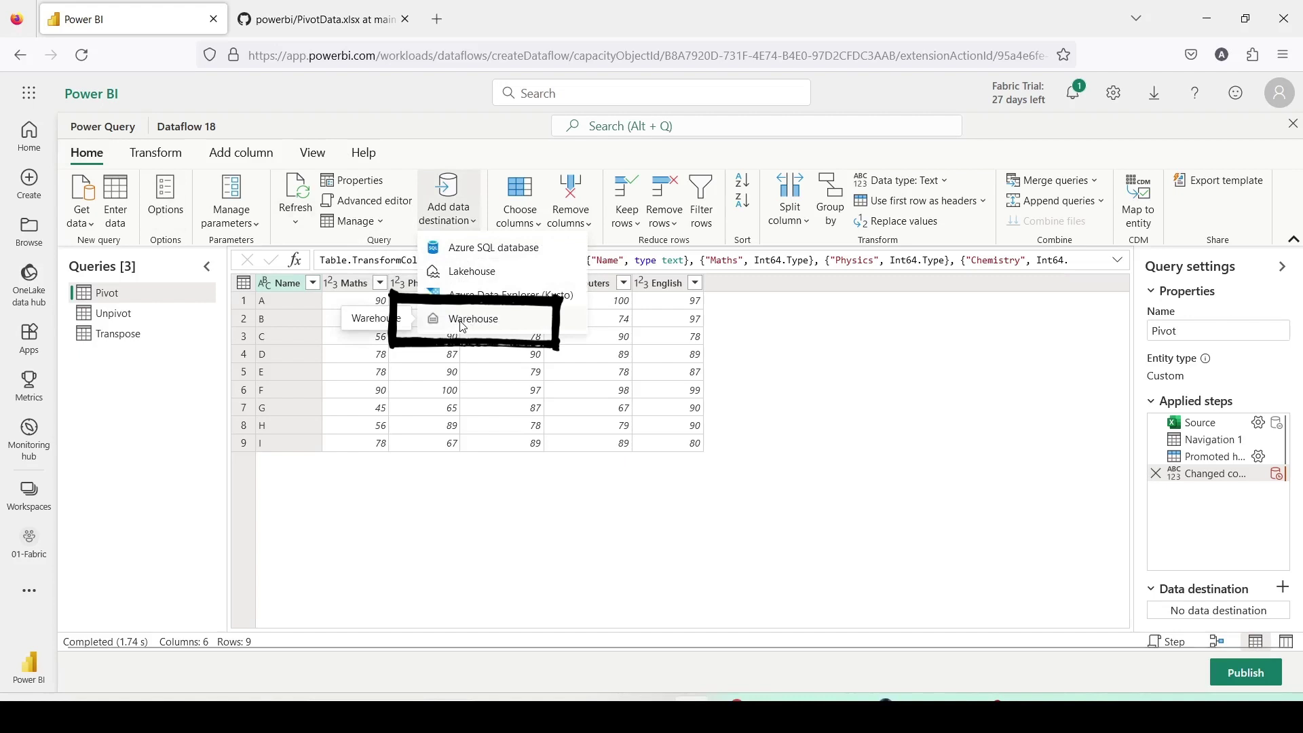
left_click(135, 439)
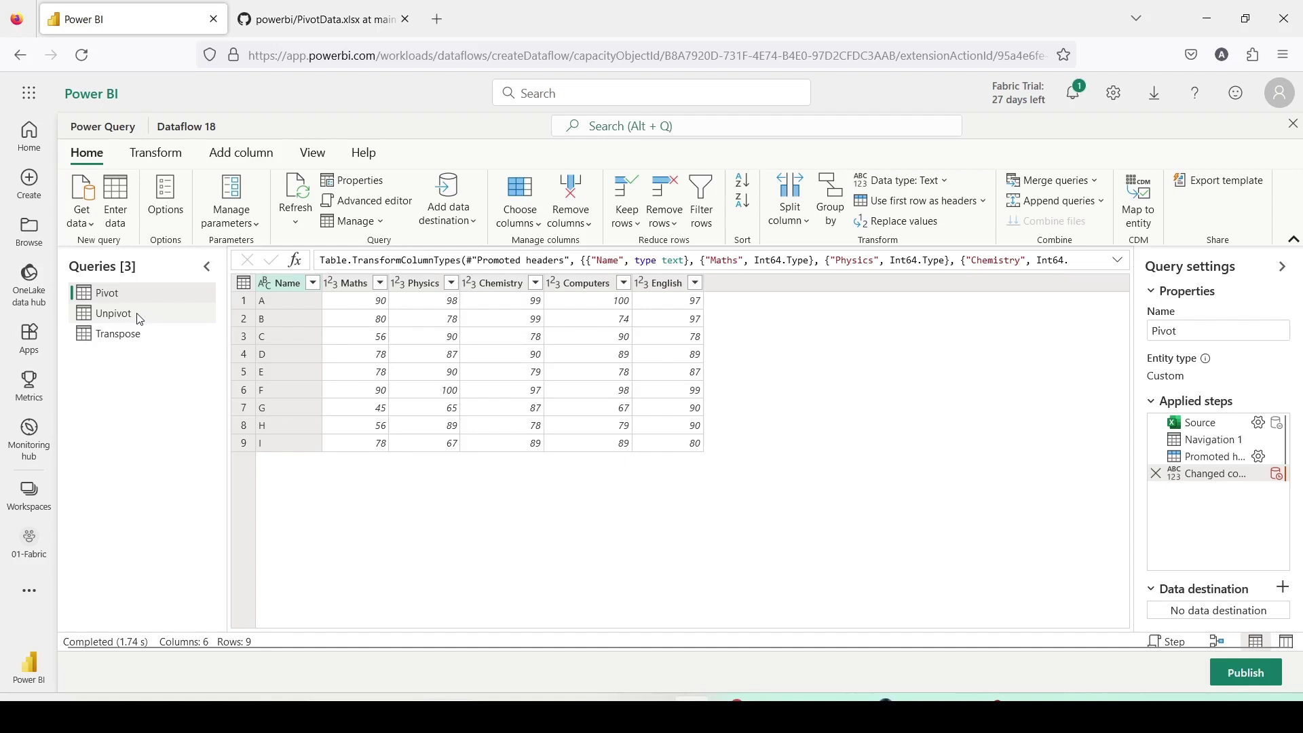
Step: Select the Maths through English columns of the Pivot query and review the available unpivot options without applying one
left_click(349, 282)
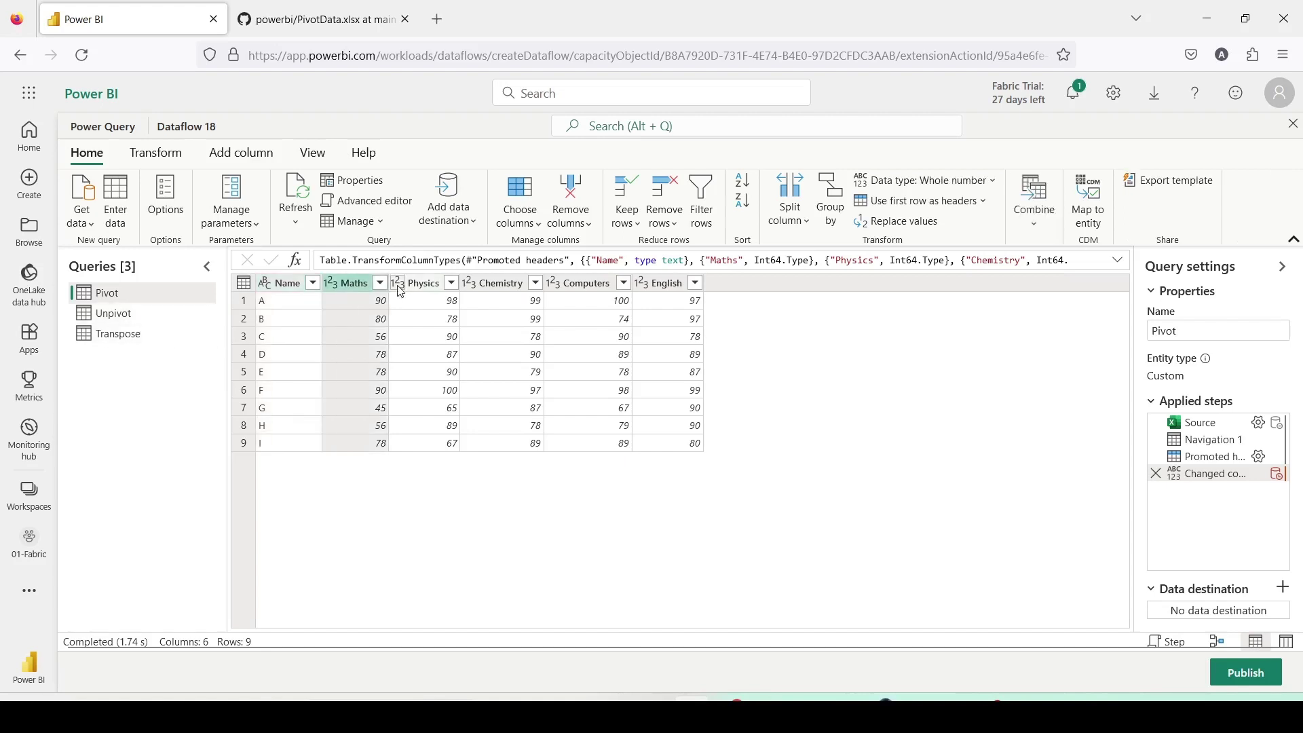
key("End")
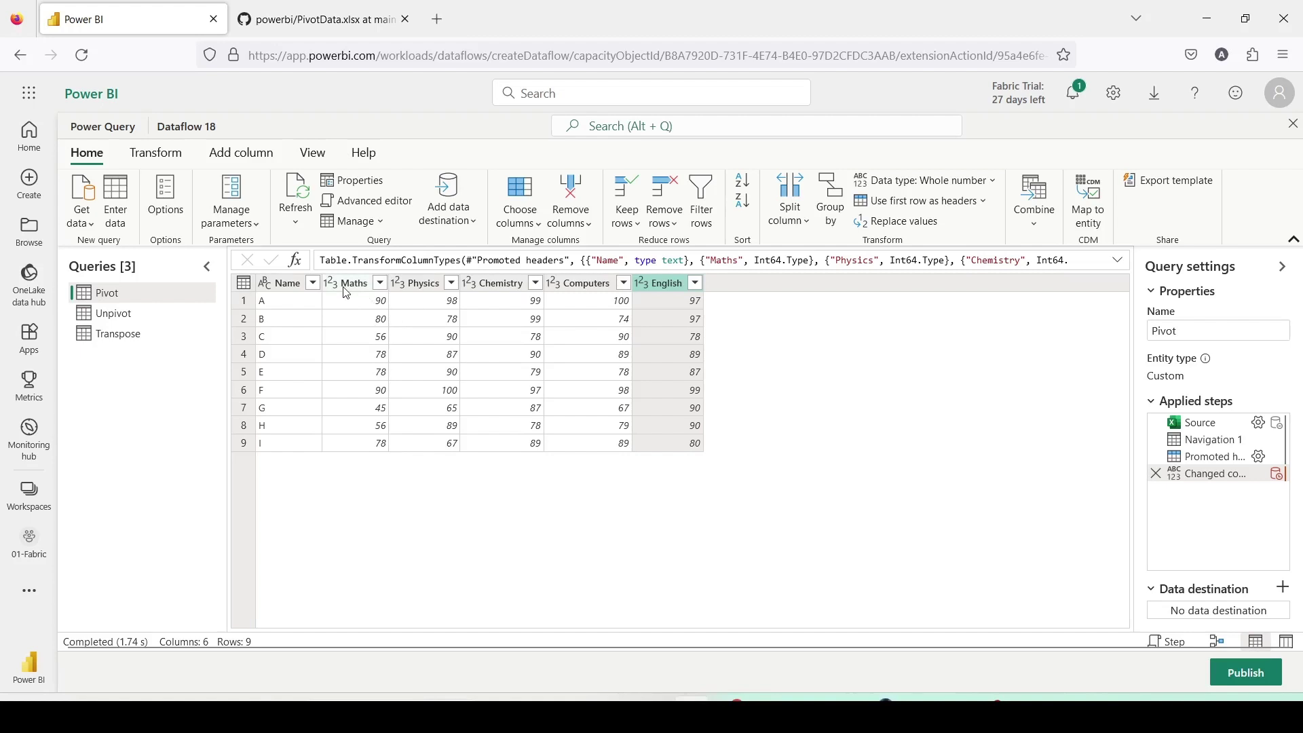
left_click(230, 155)
left_click(155, 153)
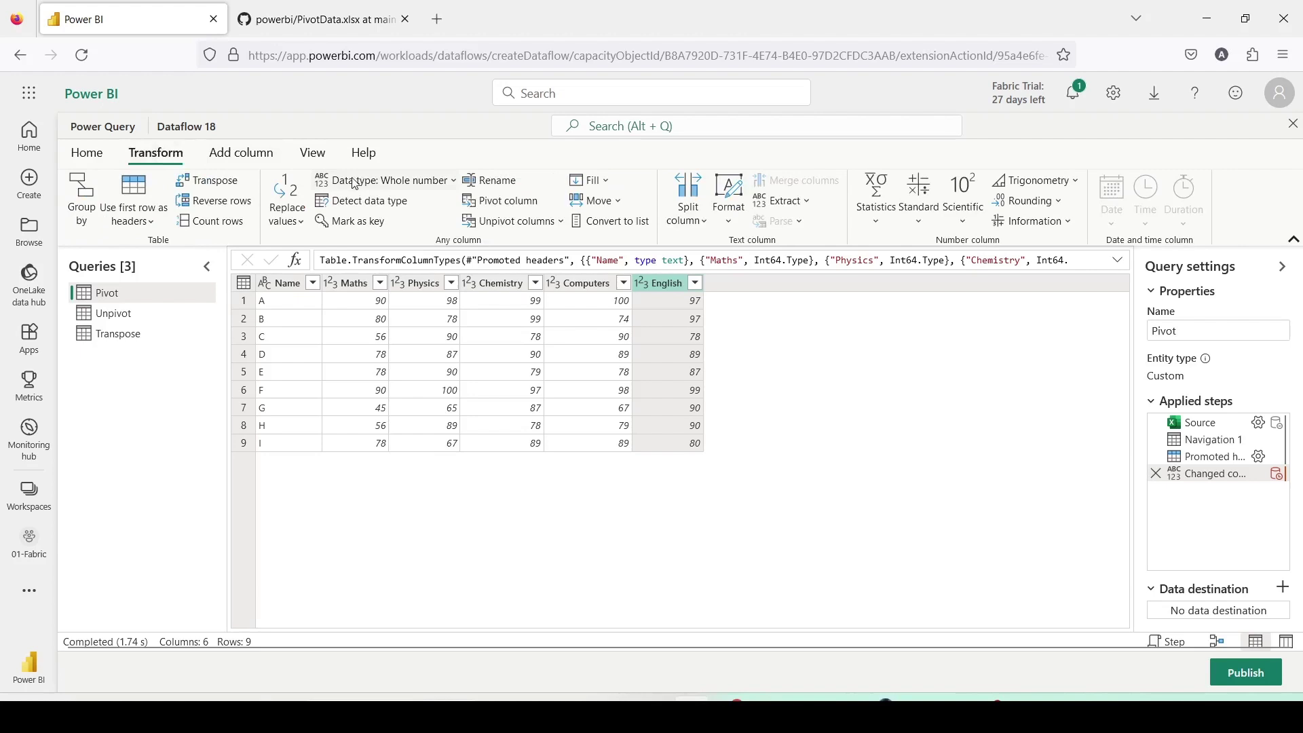
left_click(562, 221)
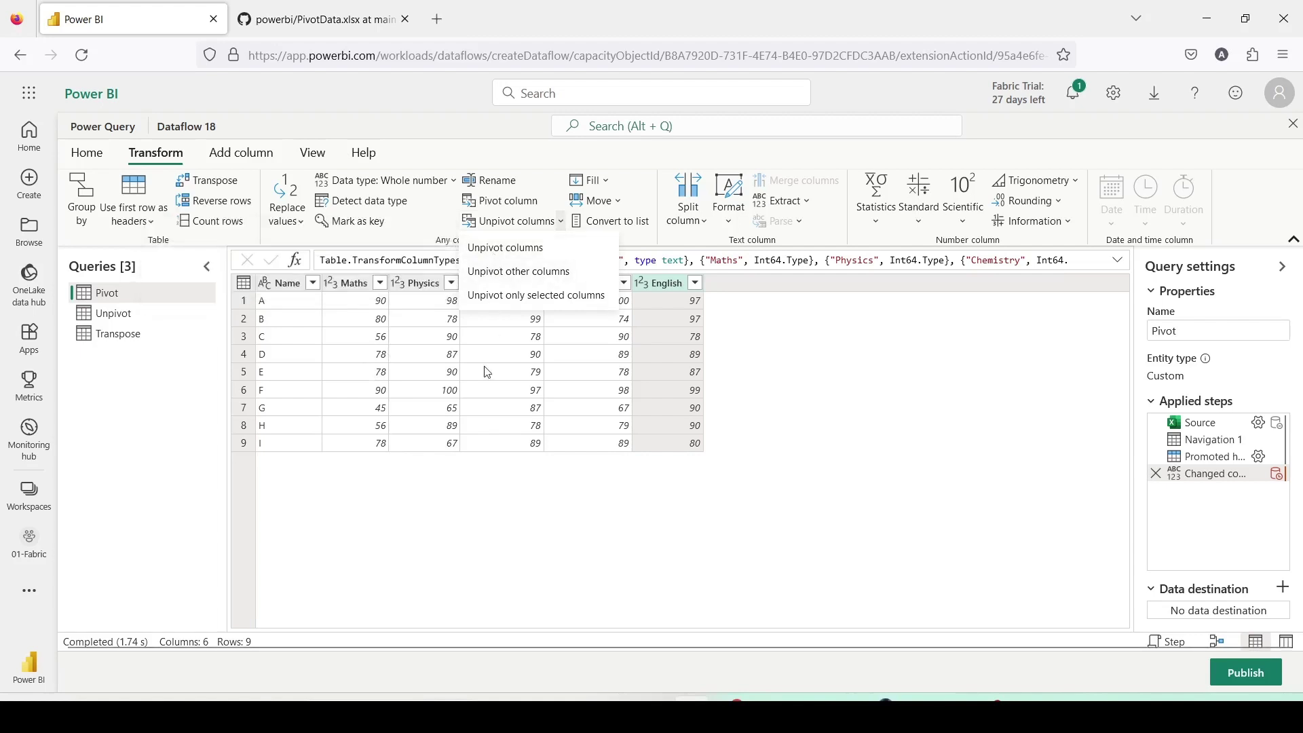
left_click(354, 283)
left_click(677, 285)
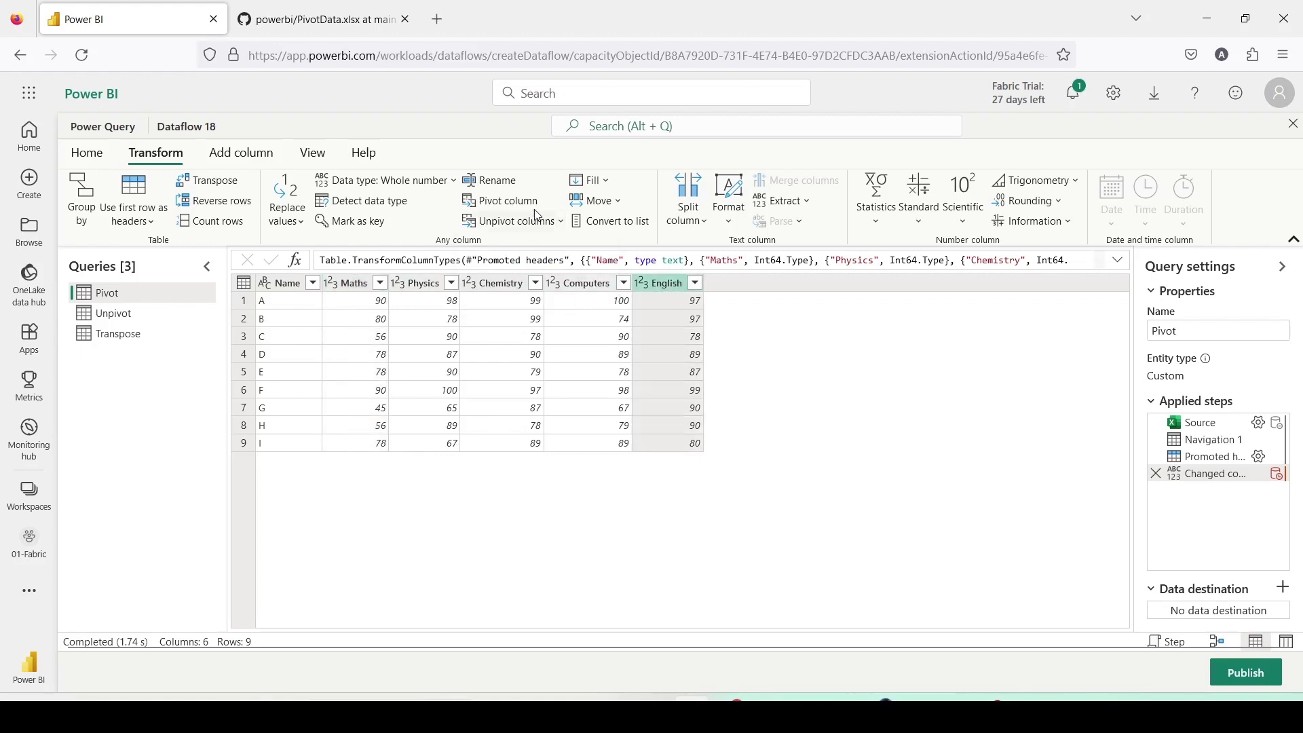
left_click(561, 221)
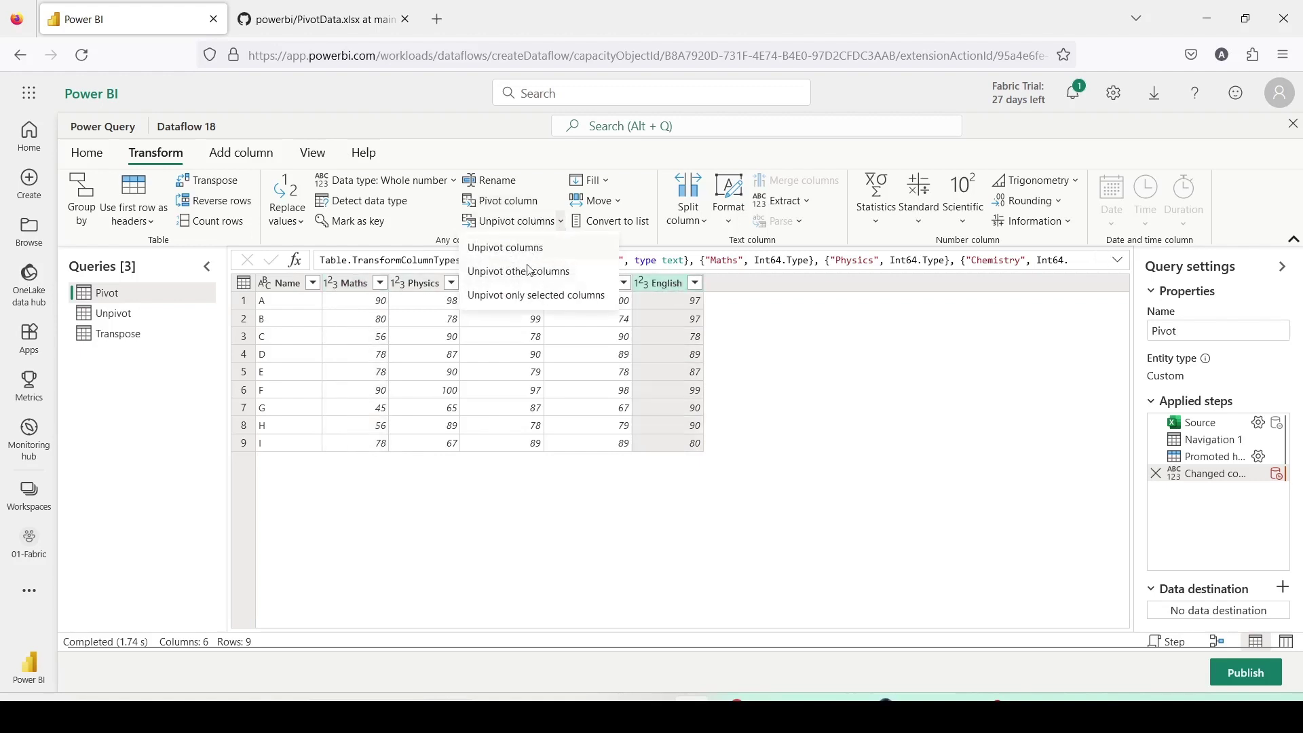
left_click(352, 284)
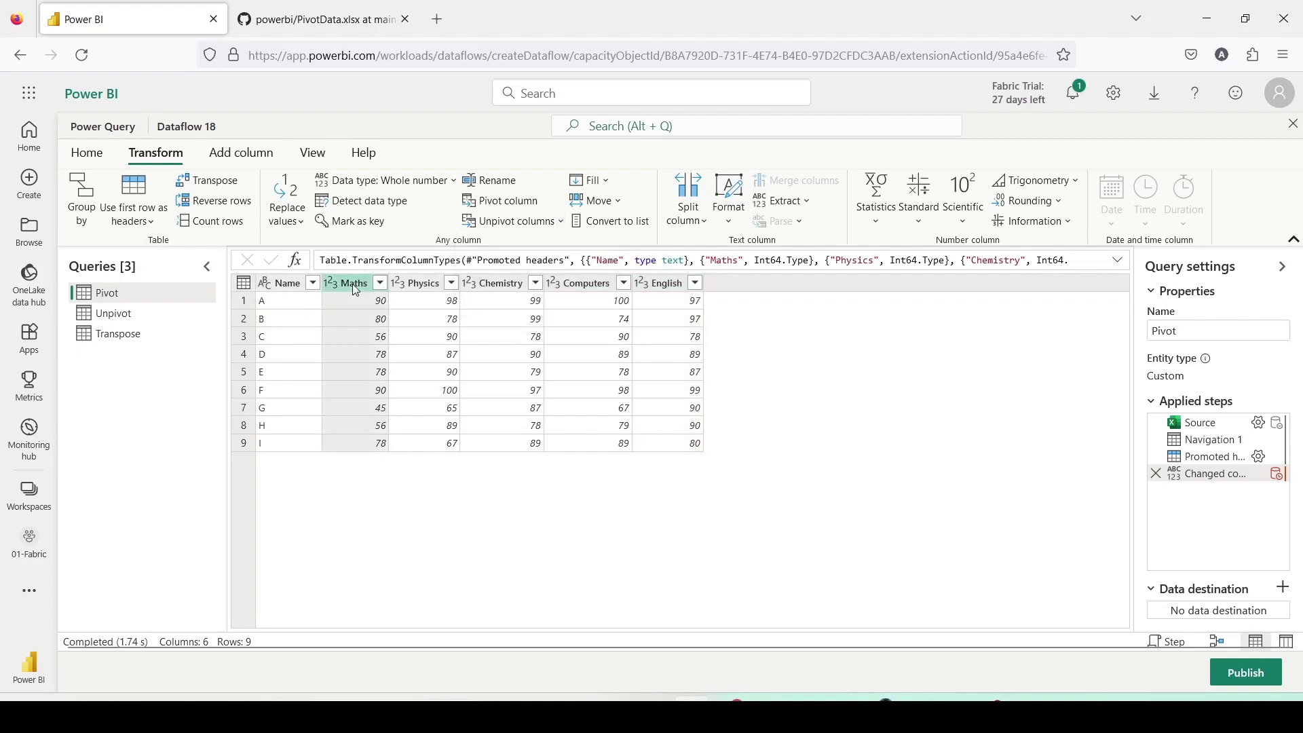
left_click(669, 285, "shift")
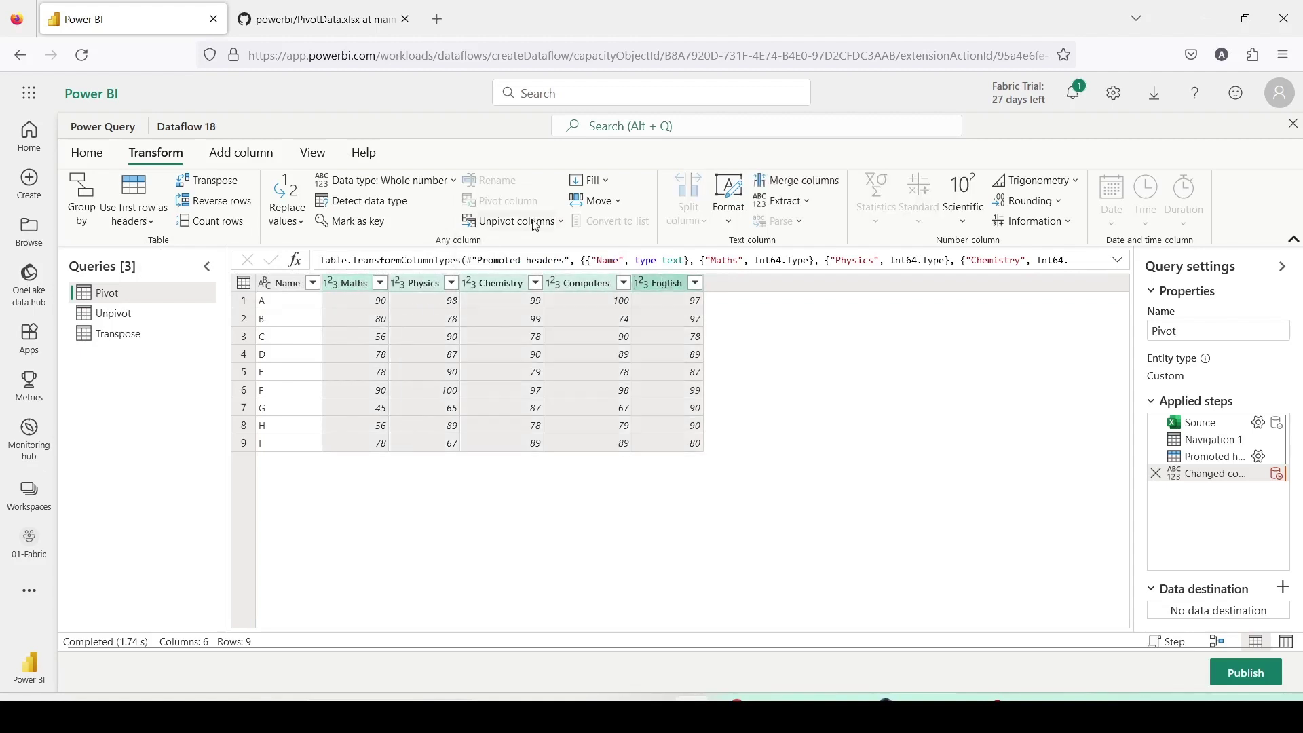
left_click(561, 224)
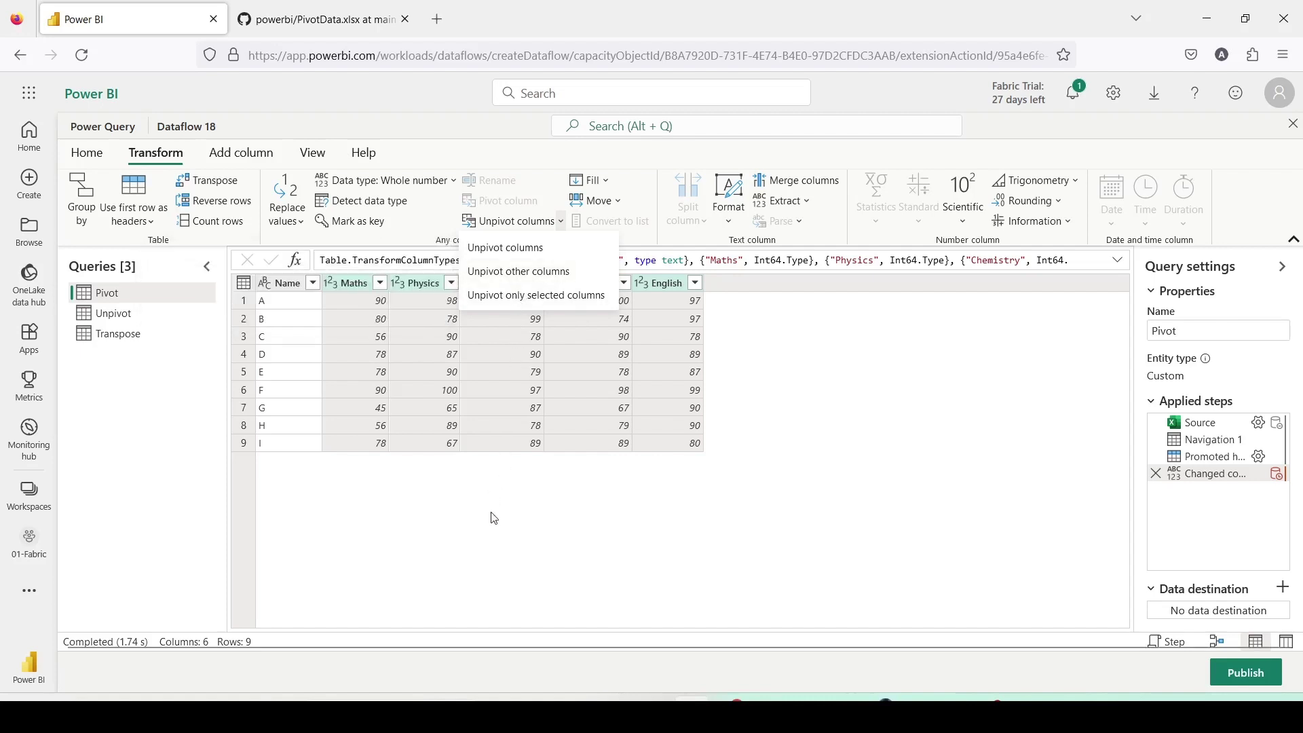
left_click(475, 502)
Step: Unpivot all columns of the Pivot query other than Name
left_click(282, 285)
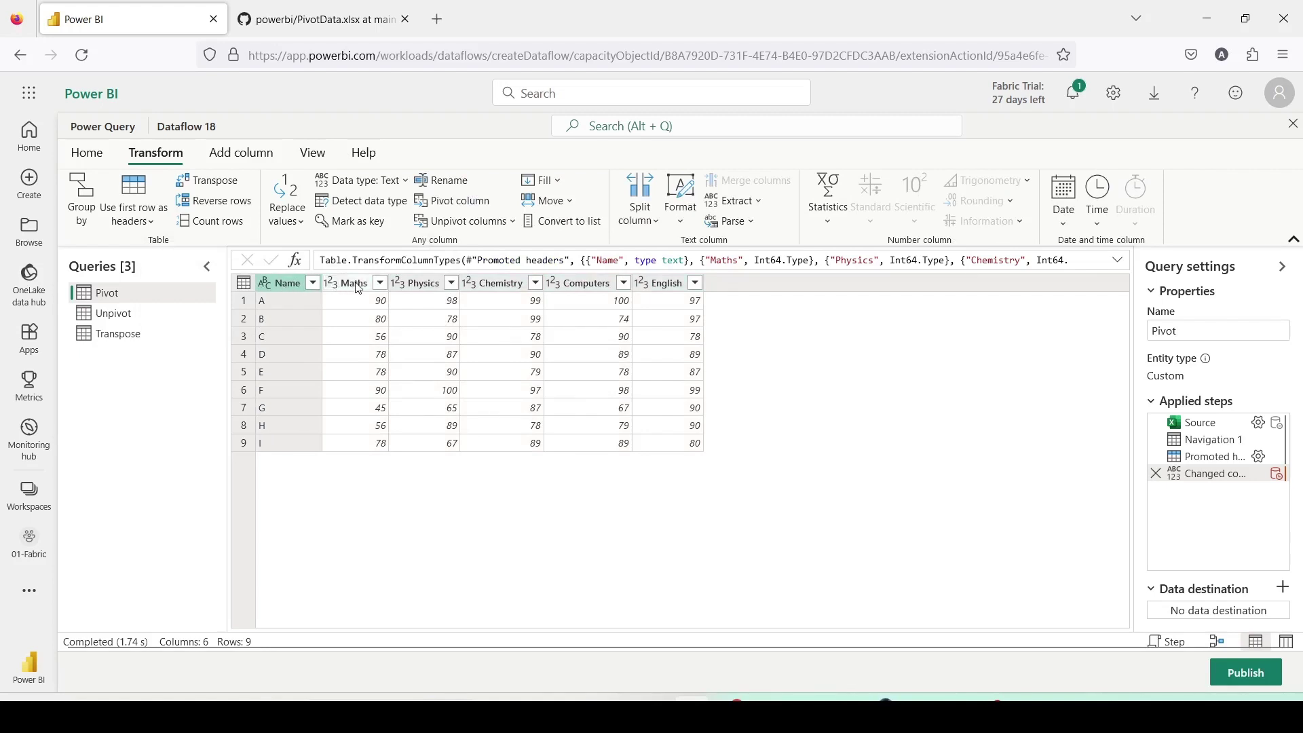
left_click(474, 223)
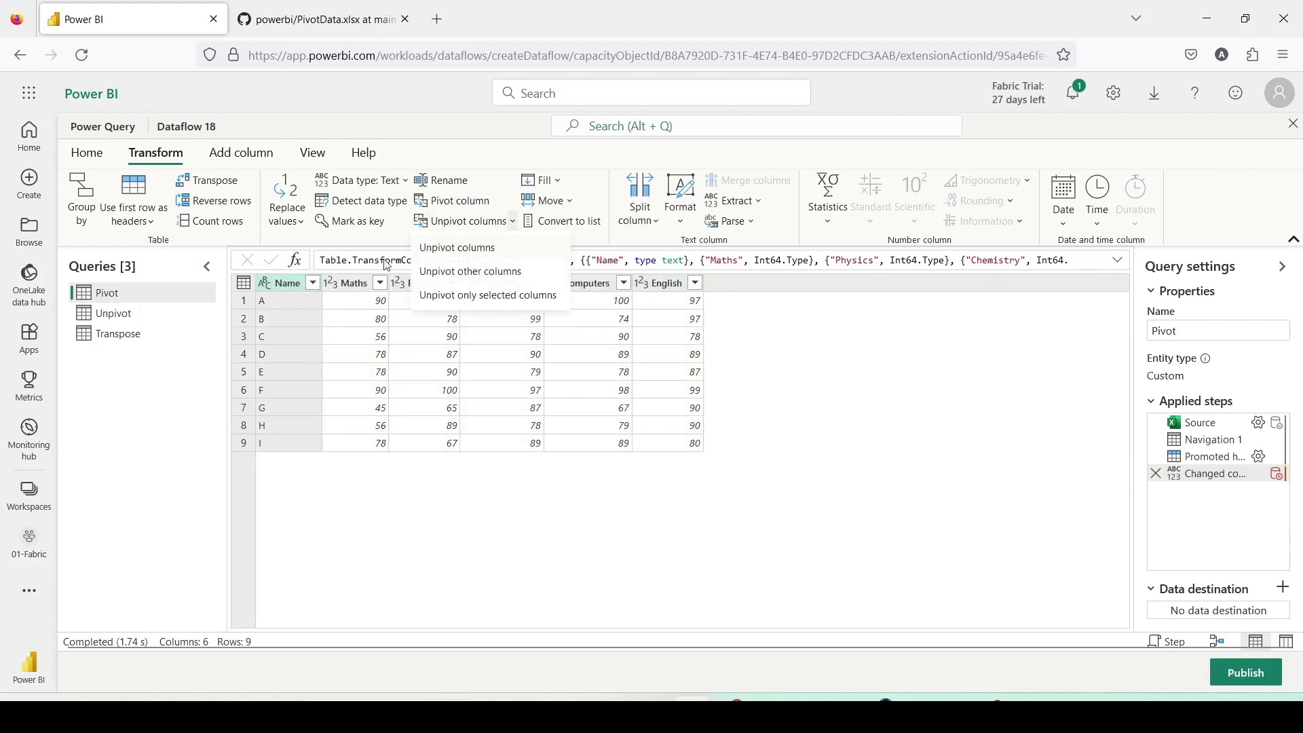
left_click(437, 273)
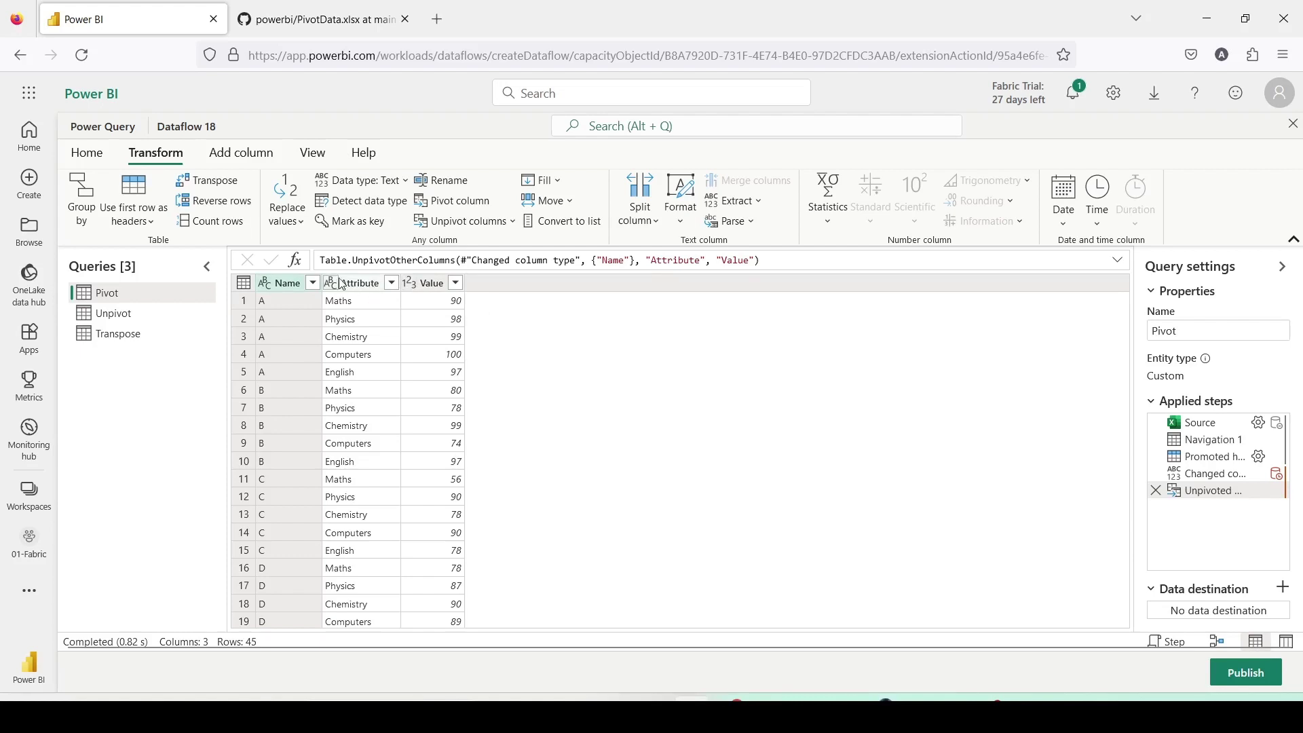
Step: Edit the unpivot formula to name the attribute column Subject and the value column Marks
double_click(693, 263)
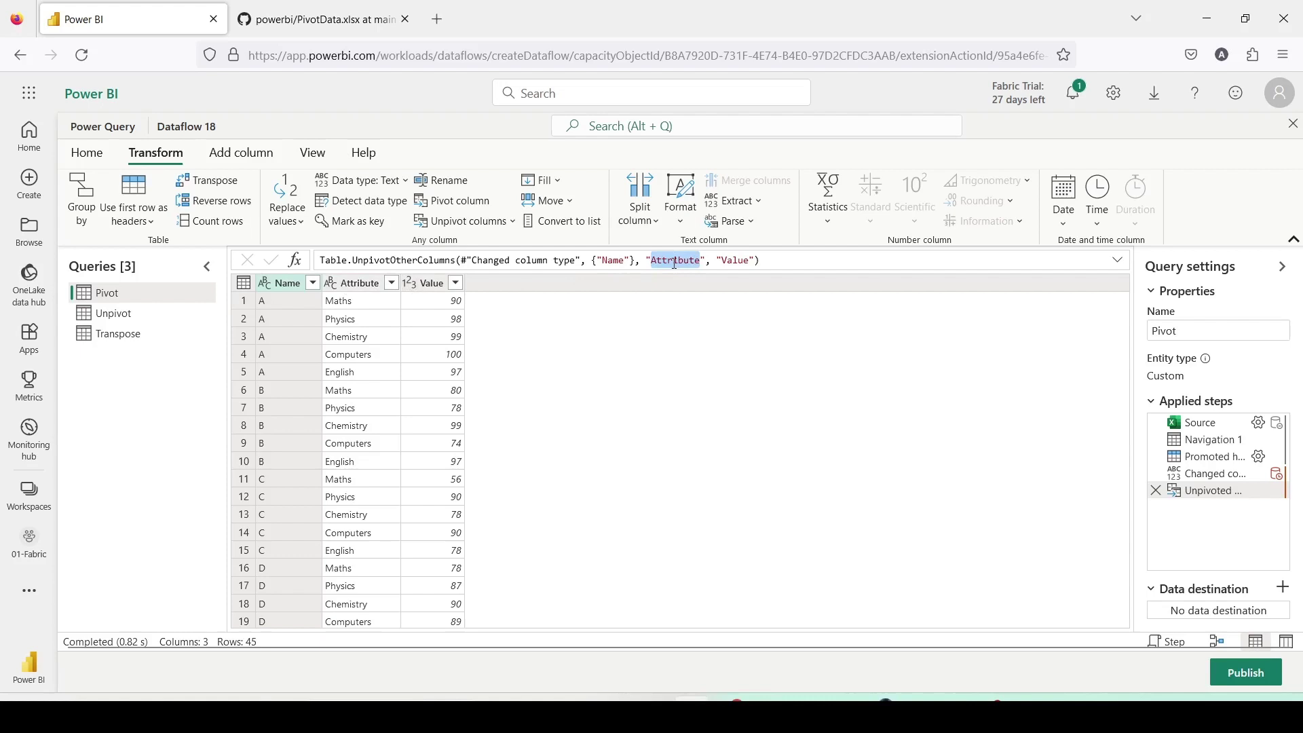
type("s")
type("UBJECT")
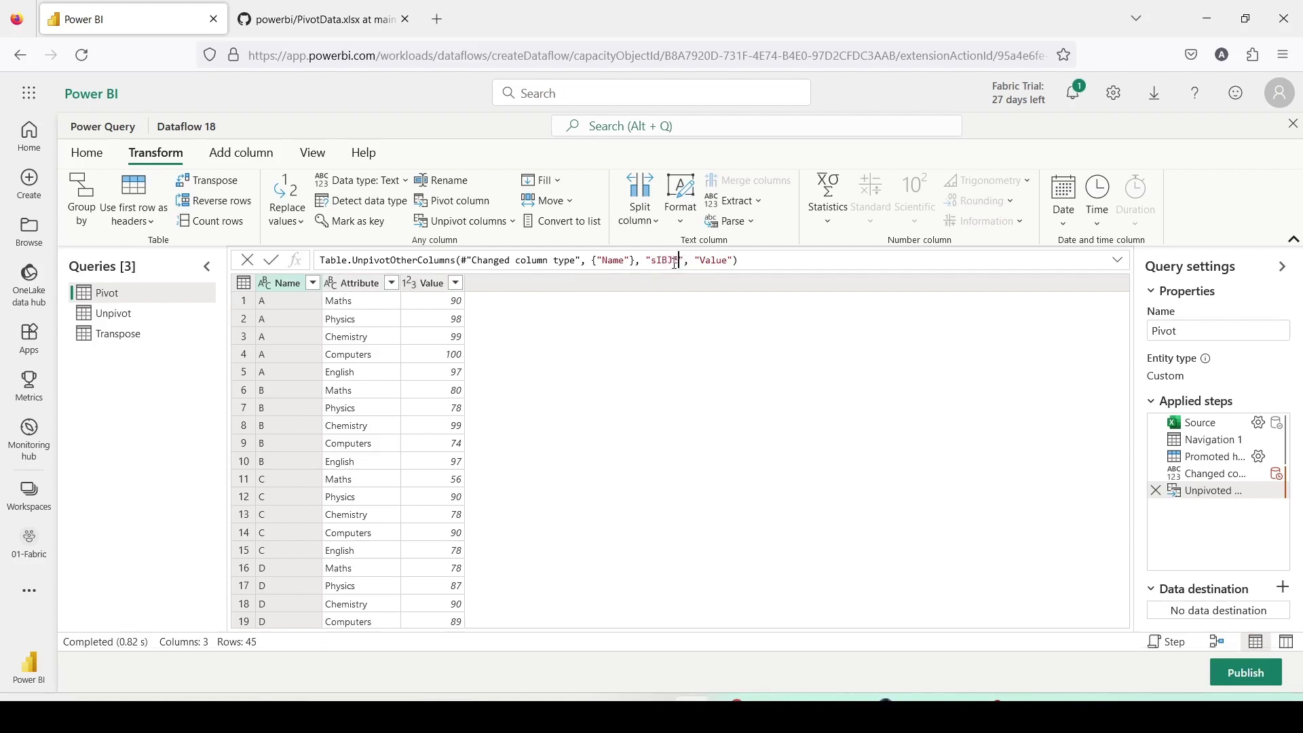
key("BackSpace")
key("BackSpace")
key("BackSpace")
key("BackSpace")
key("BackSpace")
key("BackSpace")
key("BackSpace")
type("Subject")
double_click(723, 261)
type("Marks")
key("Return")
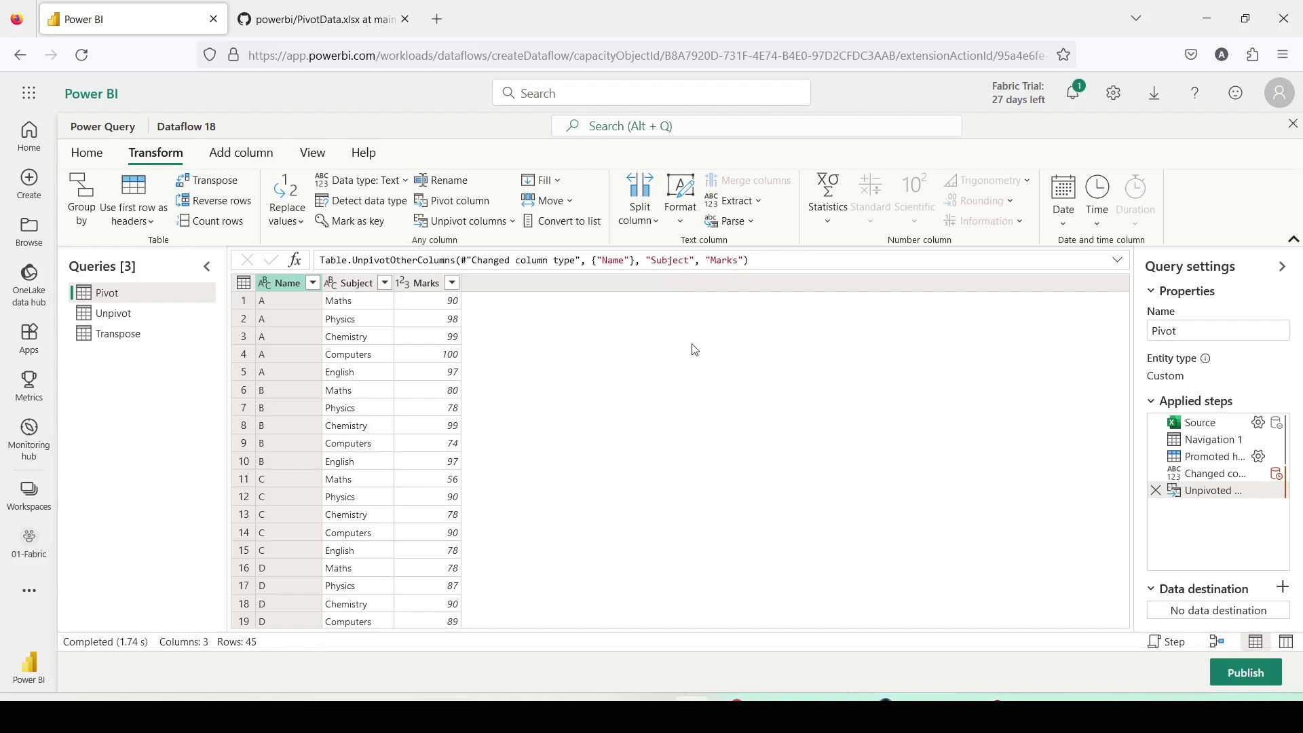
Step: In the Unpivot query, try to pivot the Measure column with Value as the value column and the Don't aggregate option
left_click(100, 164)
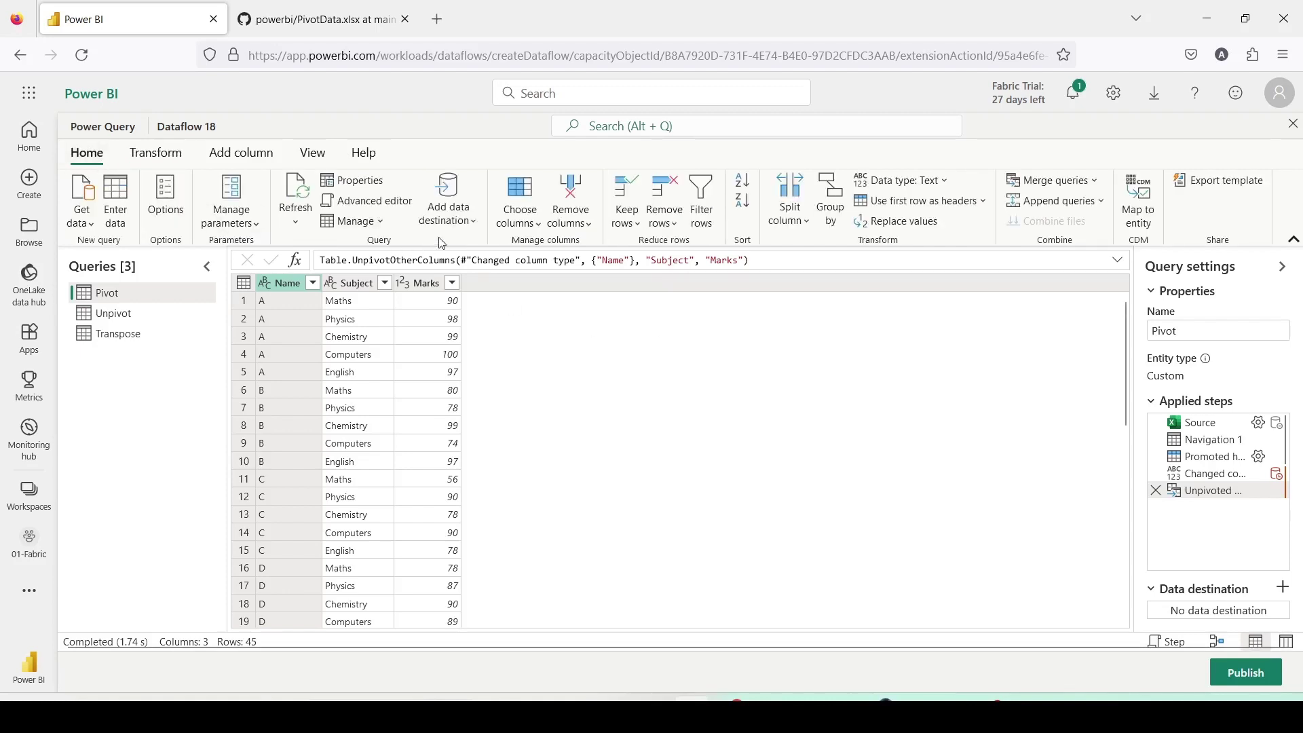
left_click(106, 316)
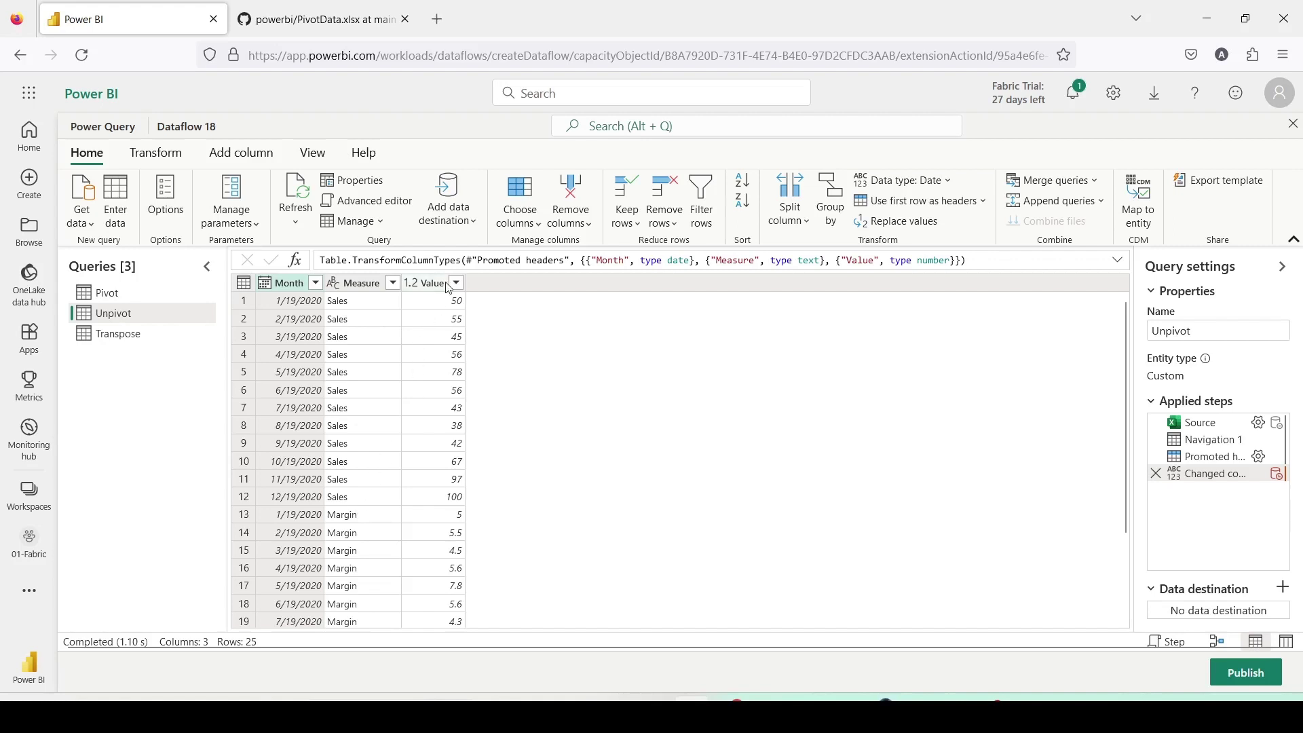
left_click(364, 284)
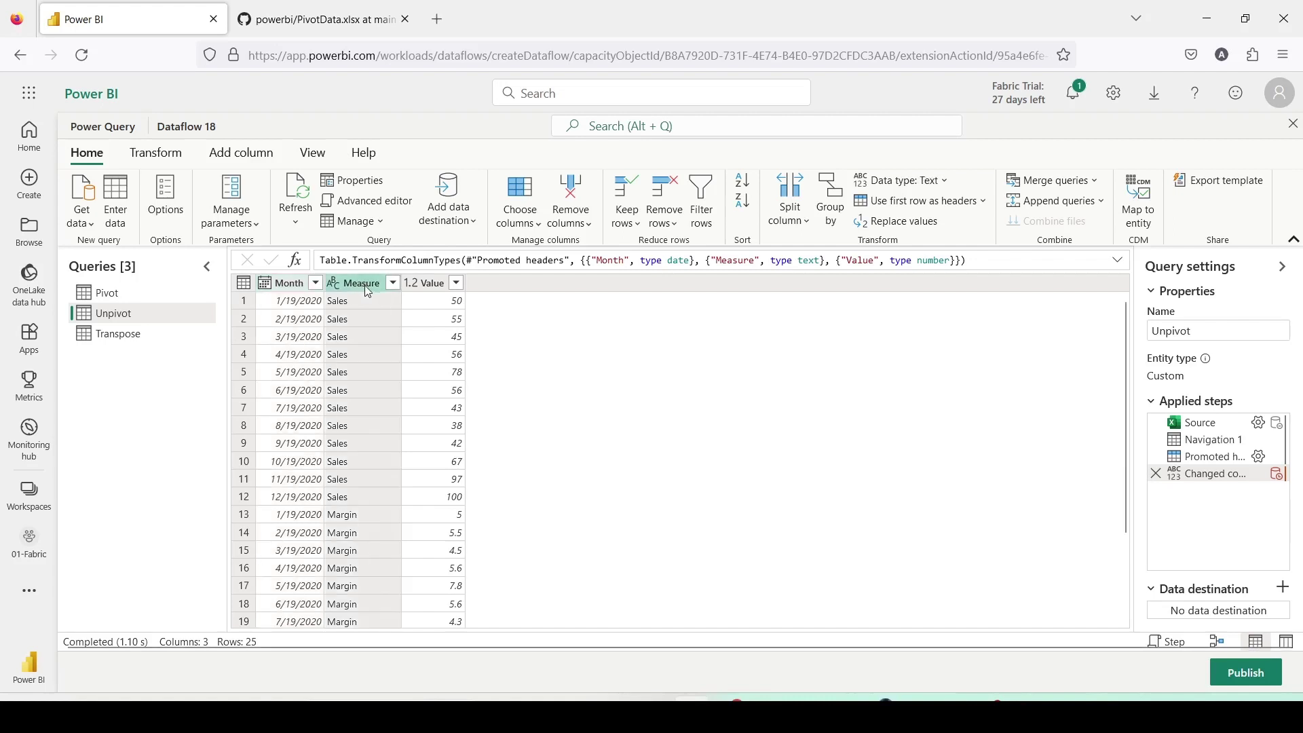
left_click(432, 283, "ctrl")
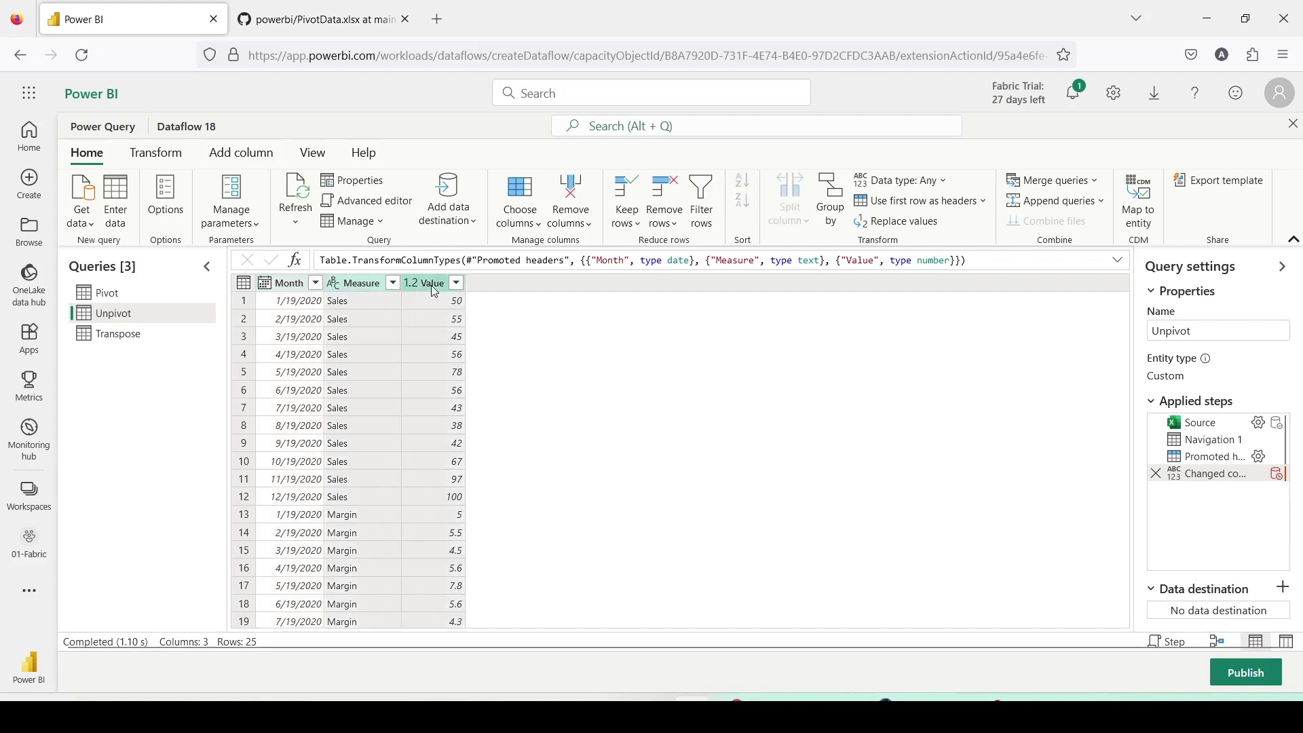
left_click(154, 156)
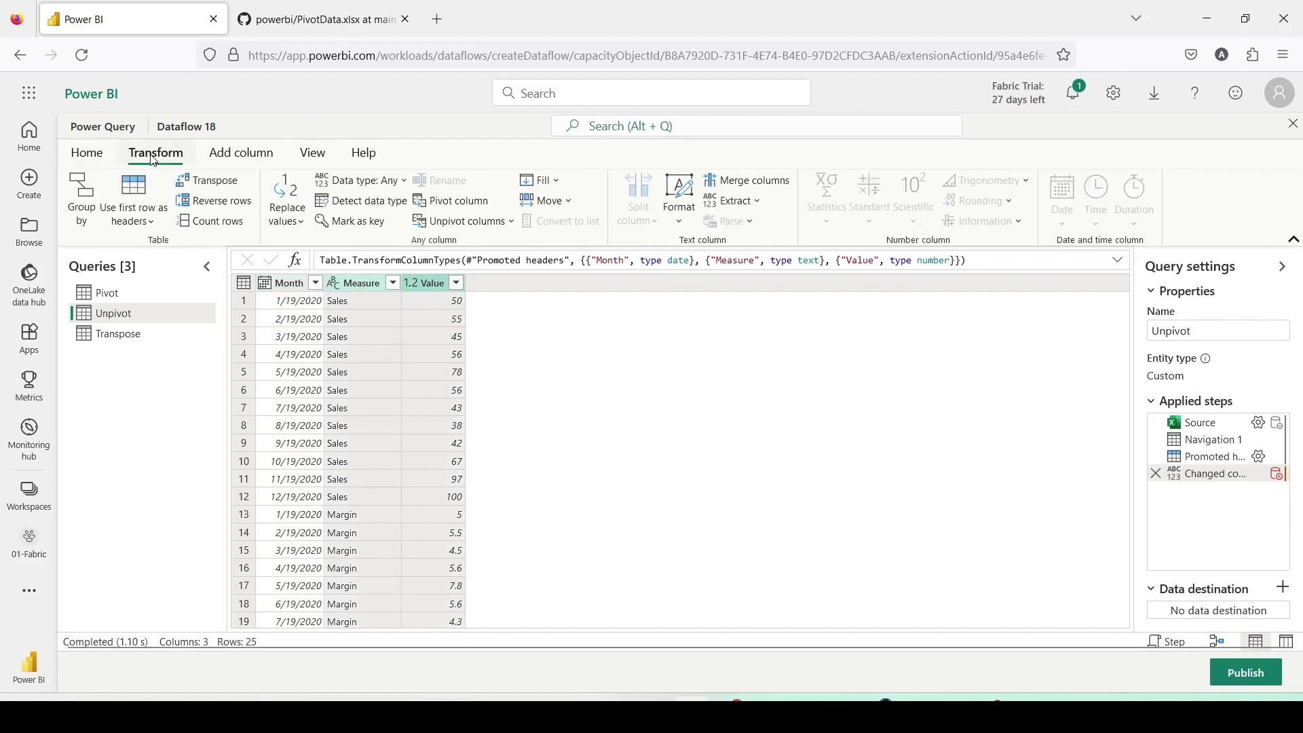
left_click(479, 204)
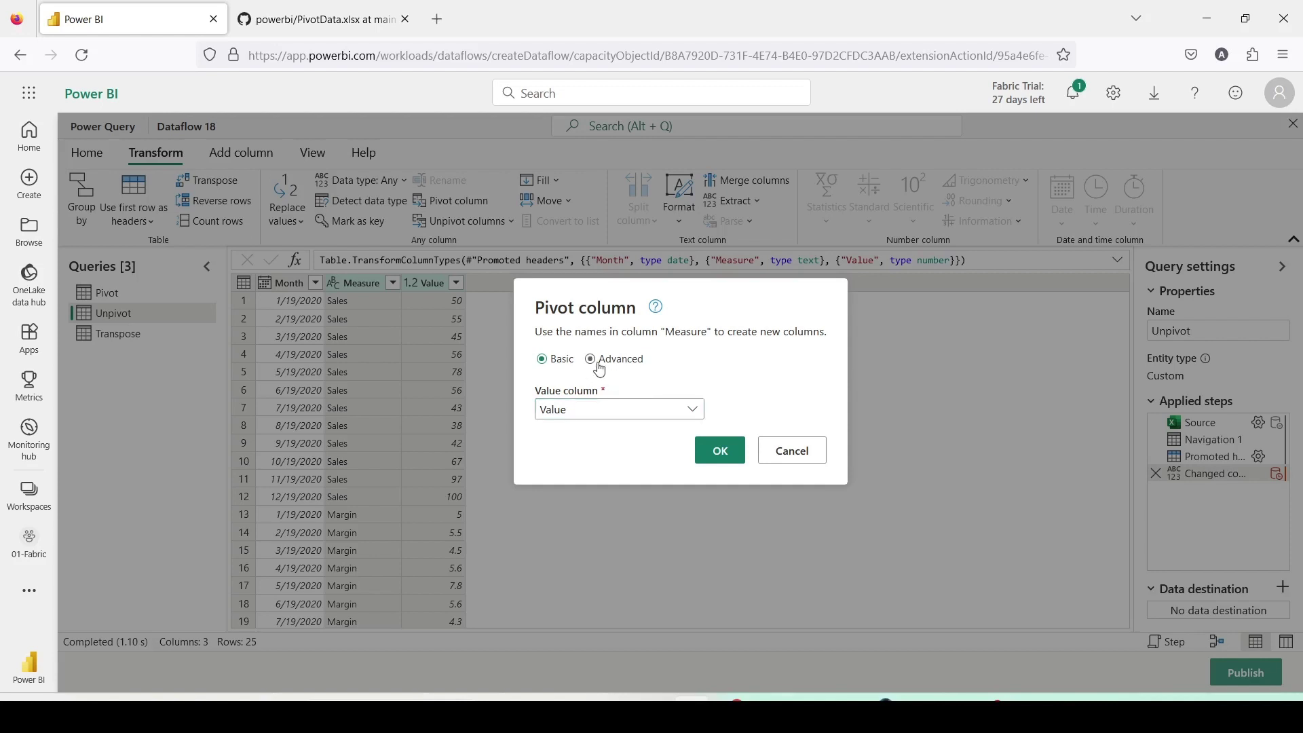
left_click(598, 360)
left_click(598, 424)
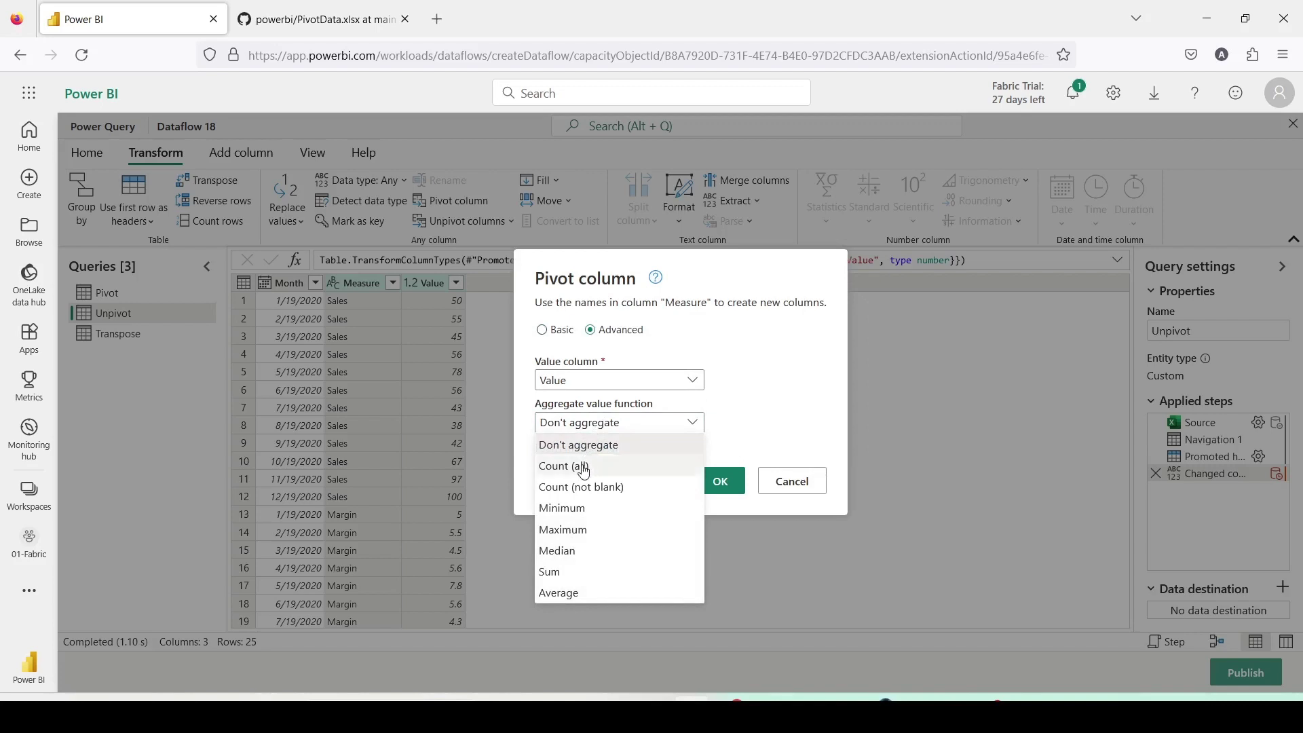
left_click(578, 445)
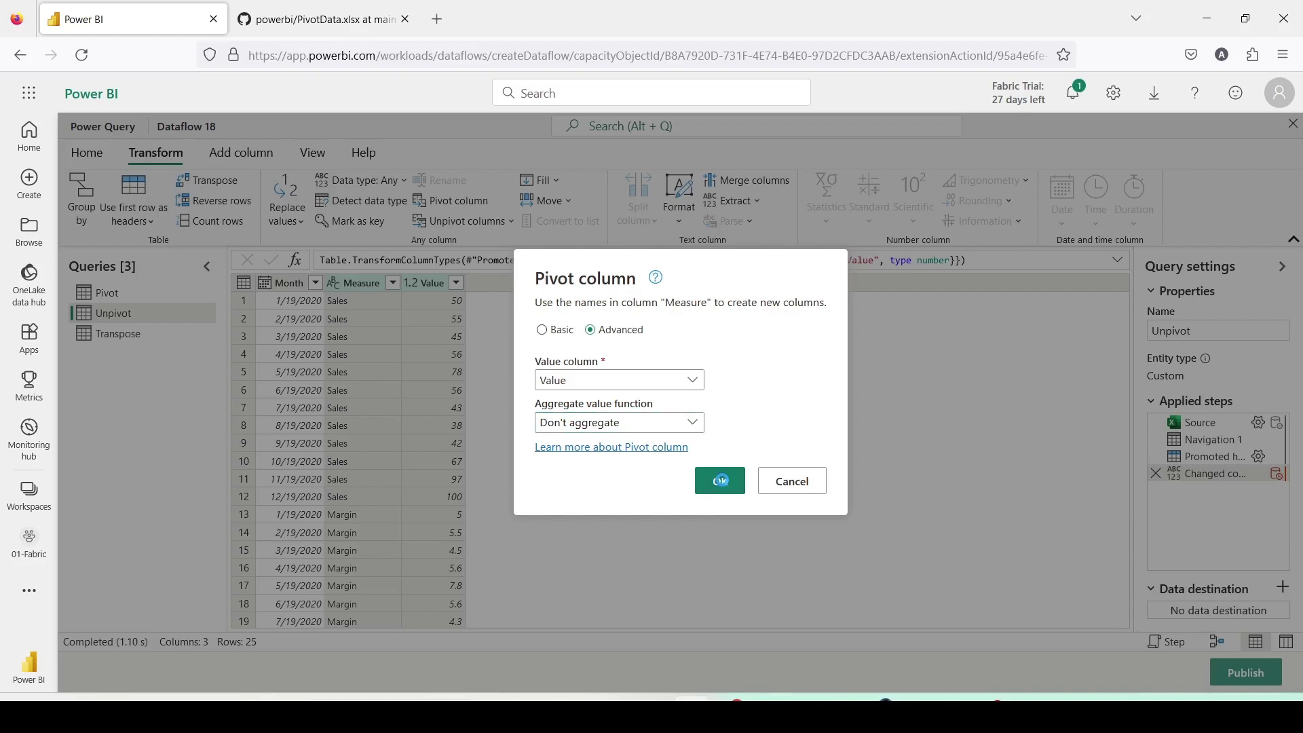
left_click(721, 483)
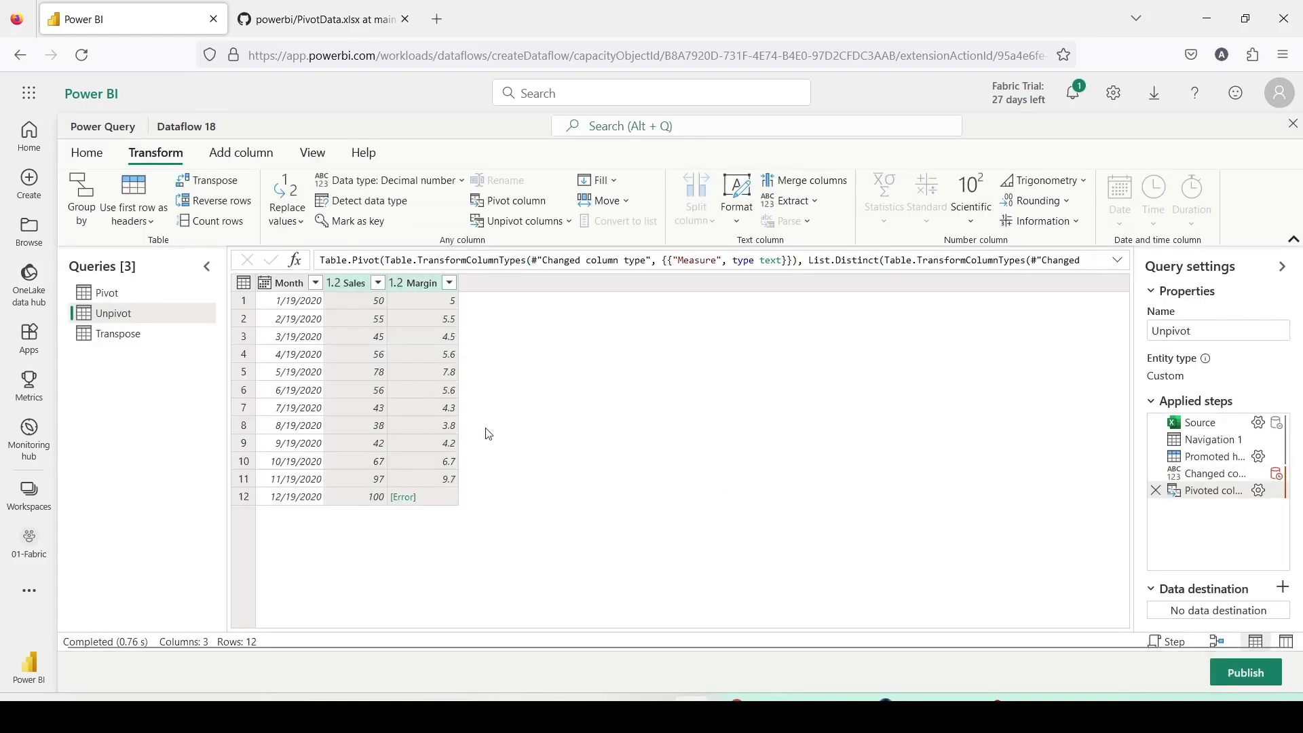
Step: Inspect the details of the 12/19/2020 Margin cell and remove the pivot from the Unpivot query's applied steps
left_click(441, 498)
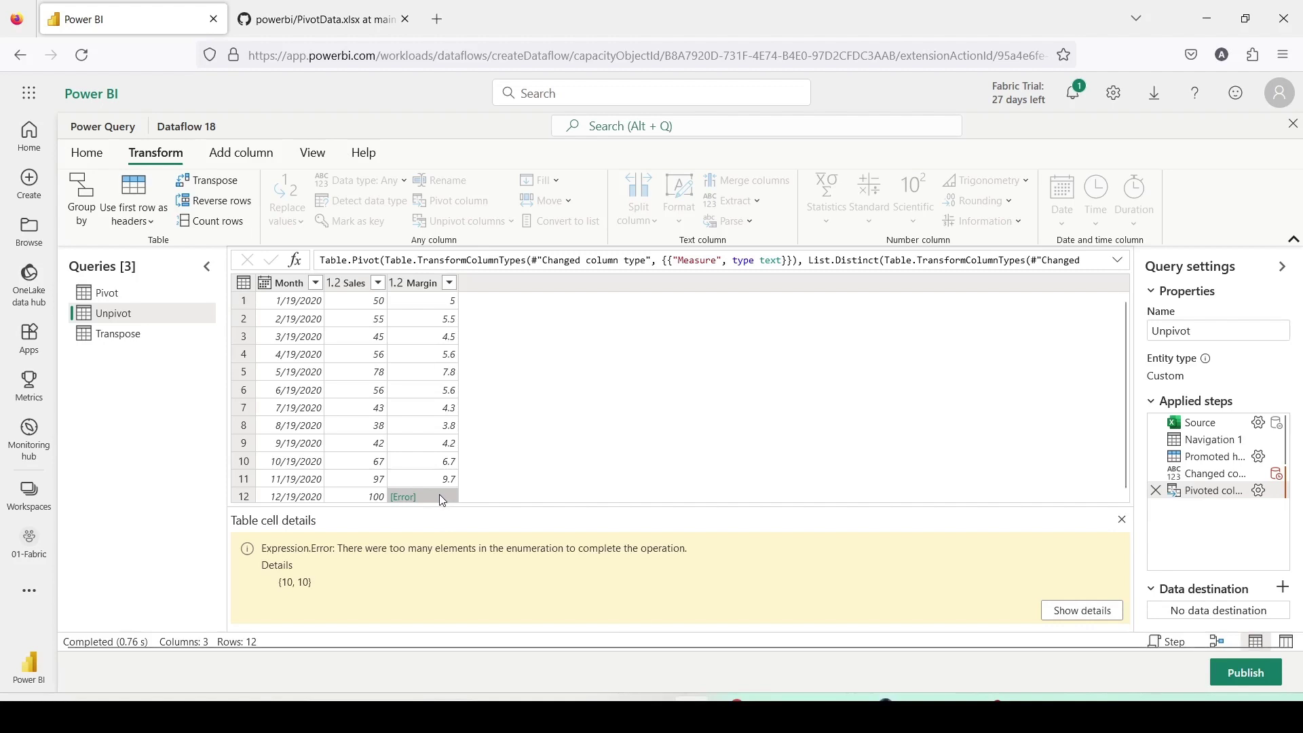
mouse_move(1159, 502)
left_click(1156, 491)
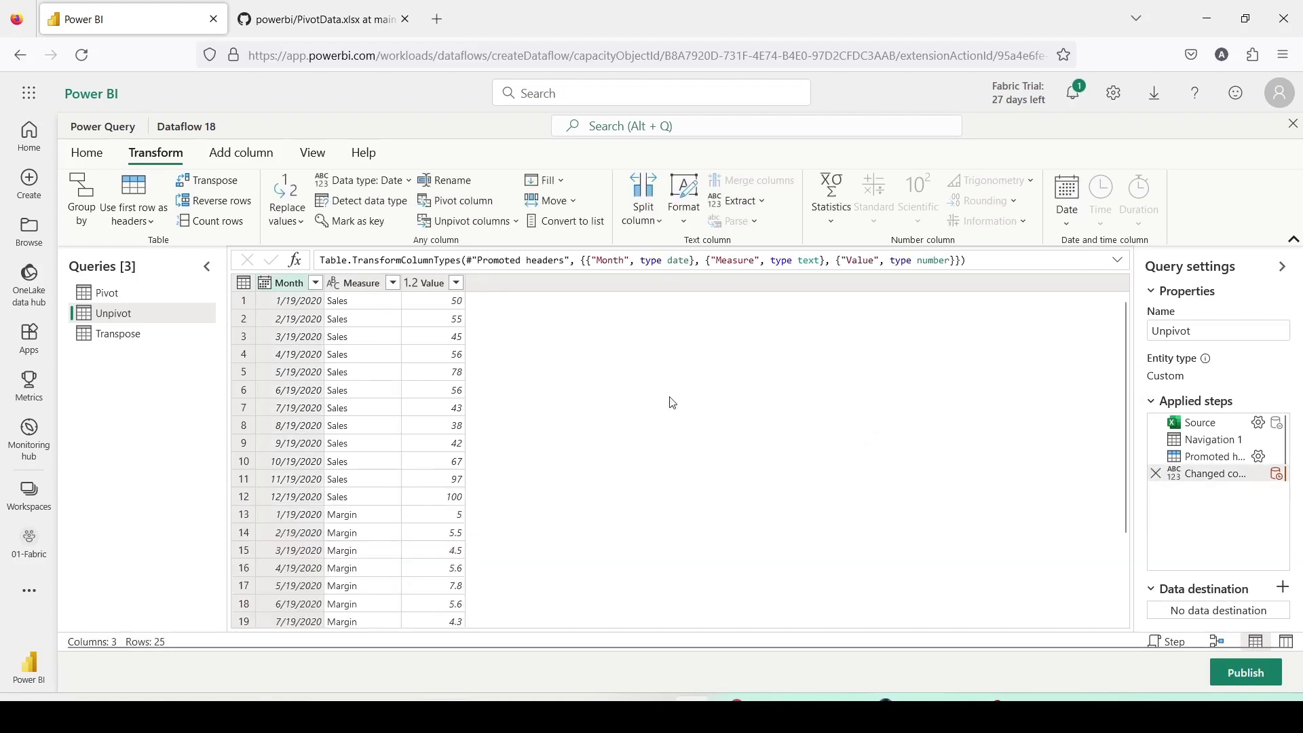
Step: Examine the 12/19/2020 Margin rows in the Unpivot query for duplicate entries
scroll(444, 417, "down", 2)
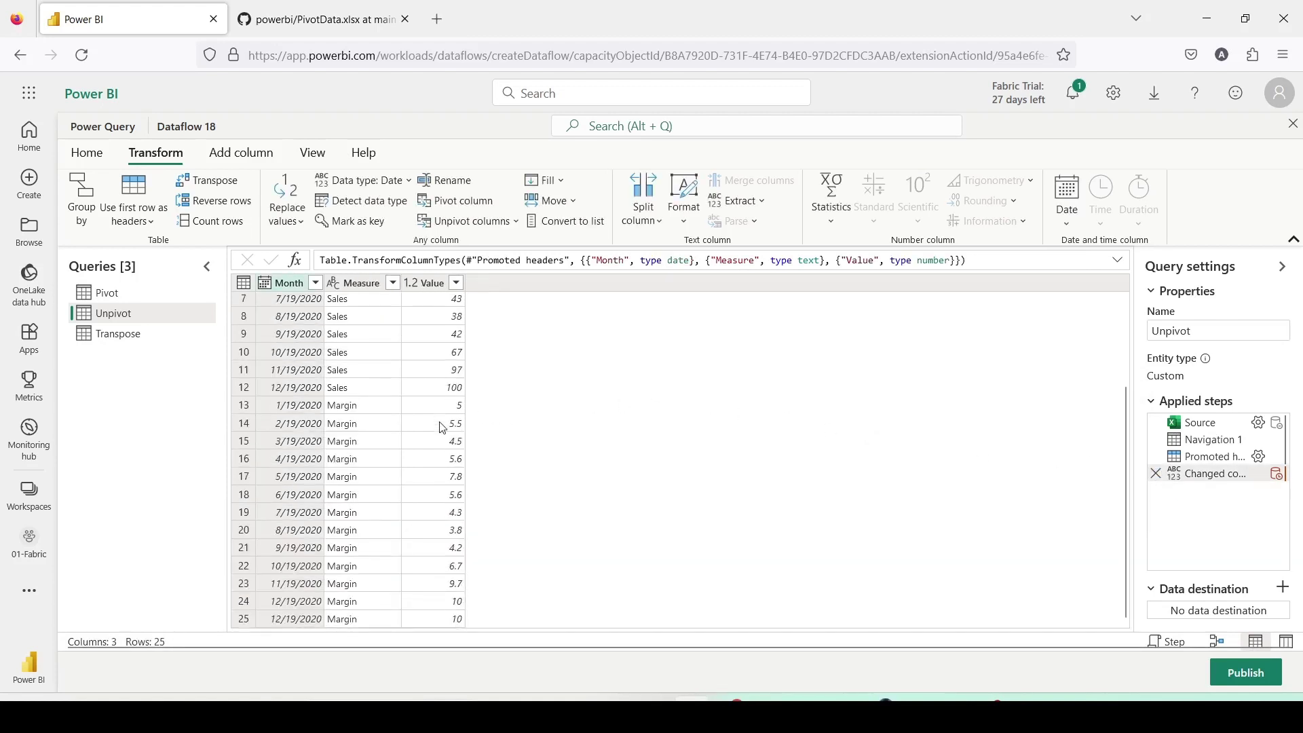
left_click(244, 601)
left_click(247, 493)
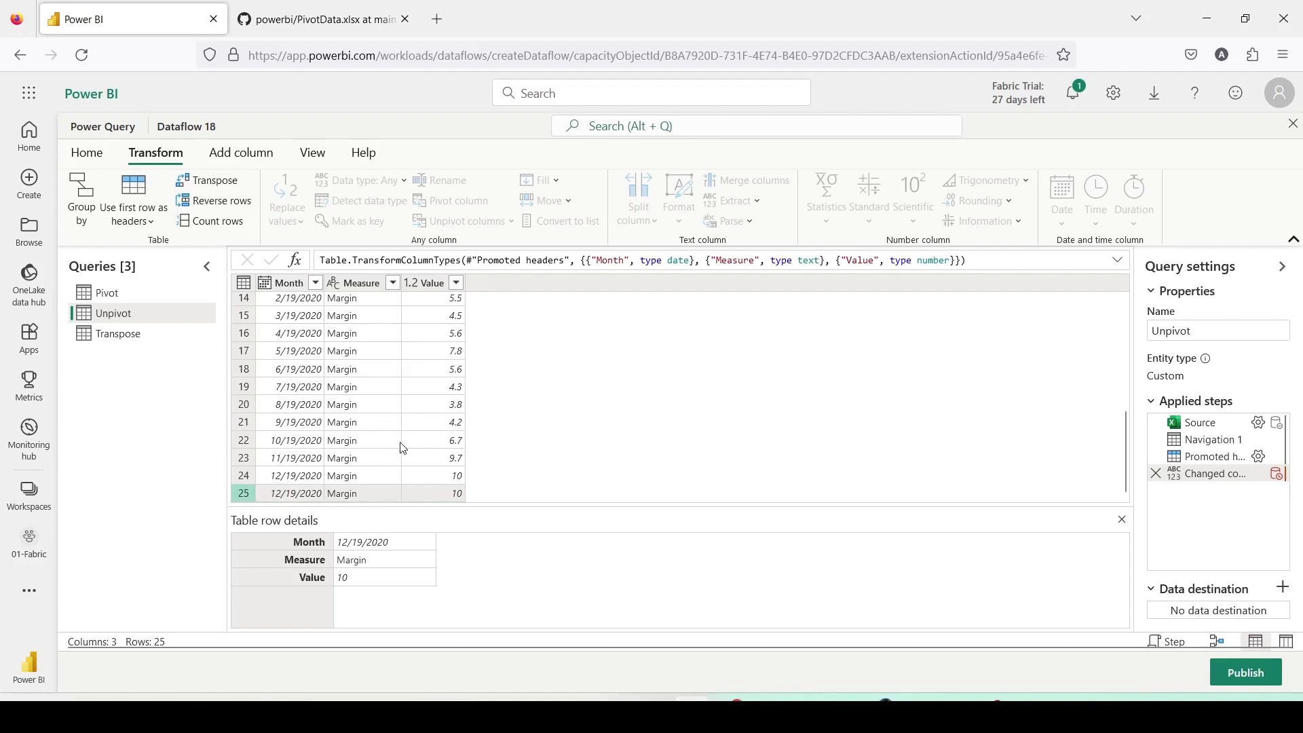
scroll(555, 406, "up", 5)
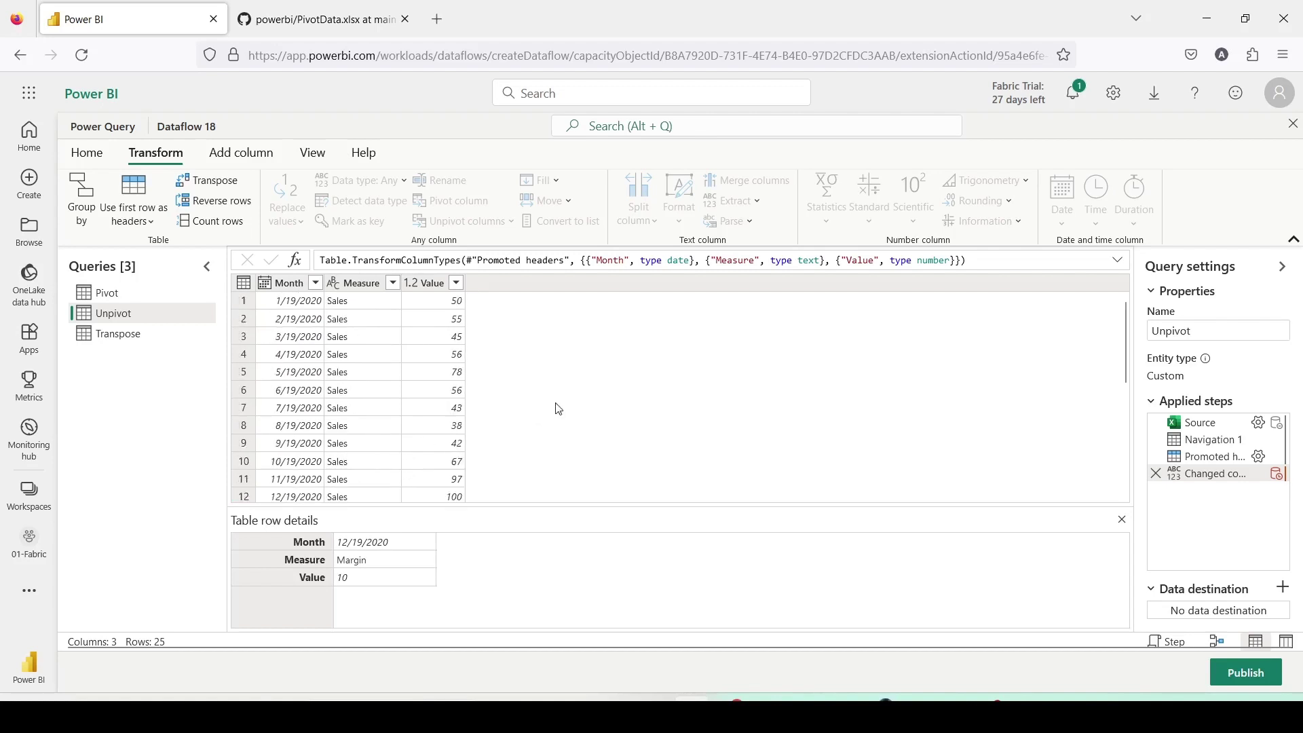
Step: Pivot the Measure column of the Unpivot query with Value as the value column, aggregated by Sum
left_click(376, 285)
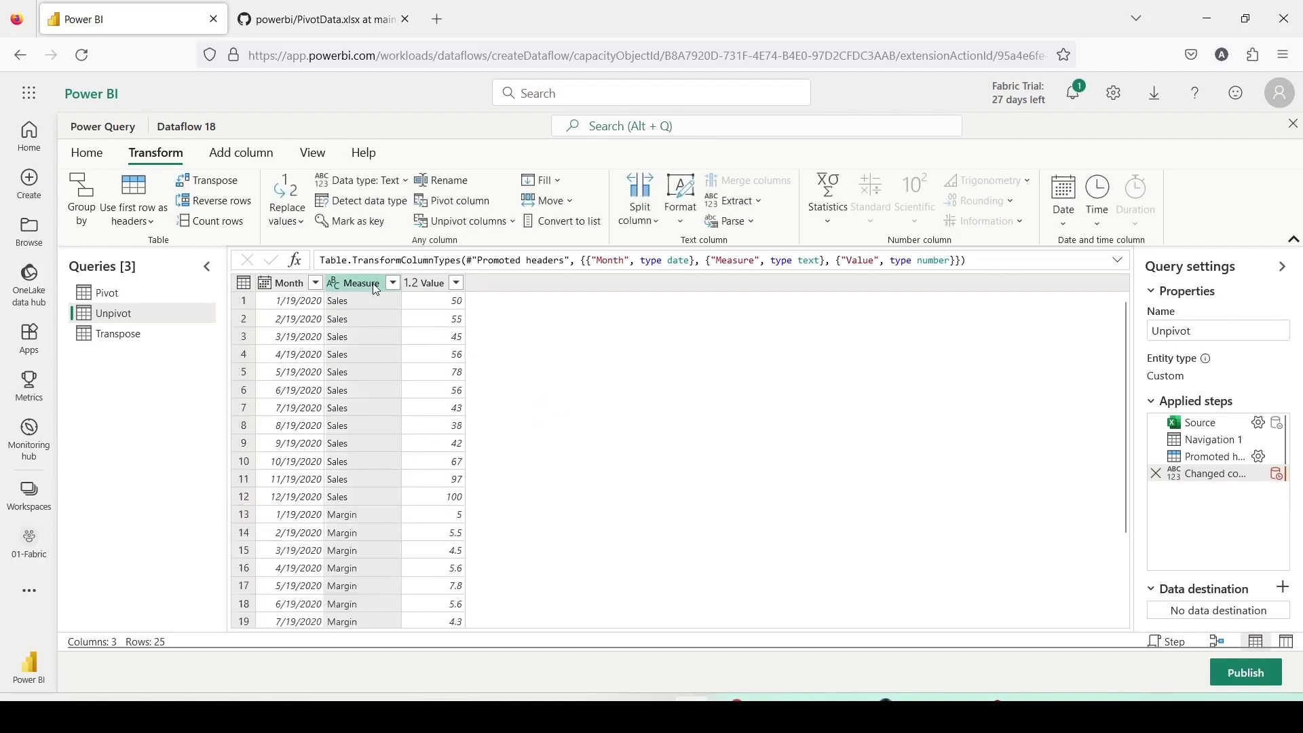
left_click(428, 283, "ctrl")
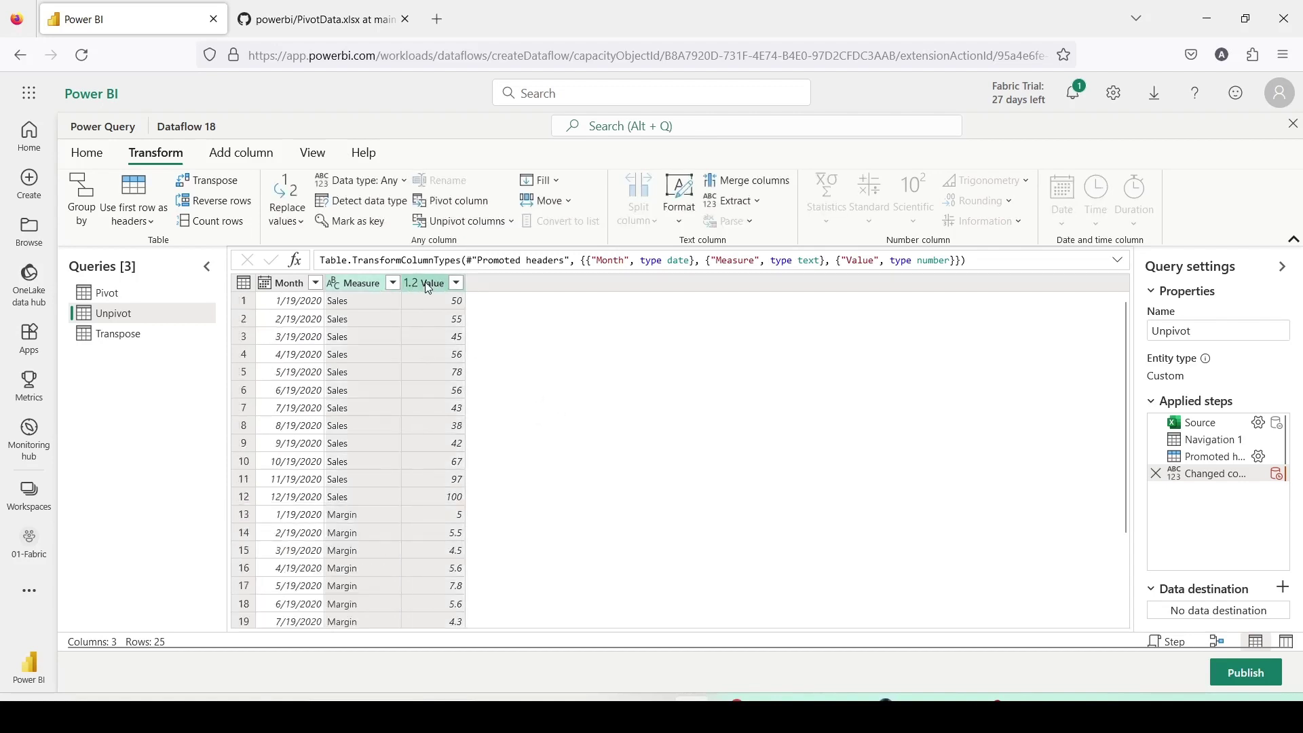
left_click(475, 209)
left_click(590, 358)
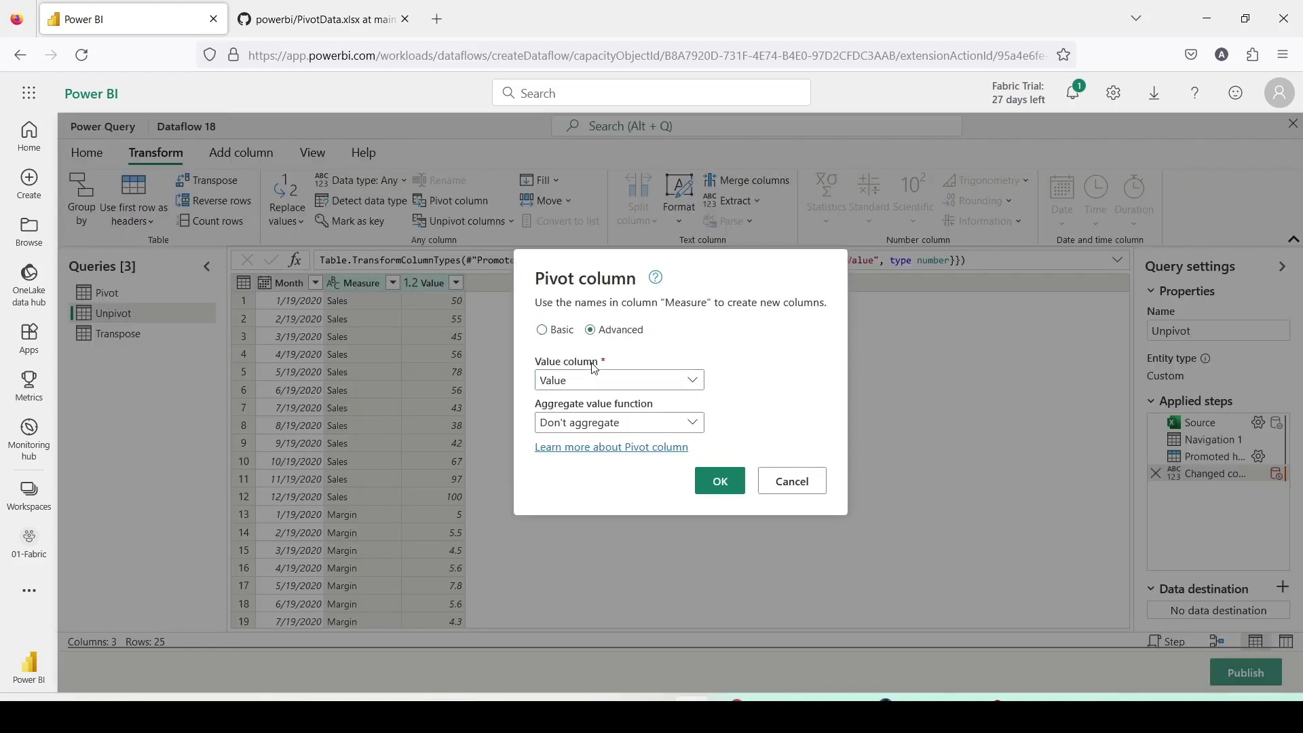
left_click(590, 424)
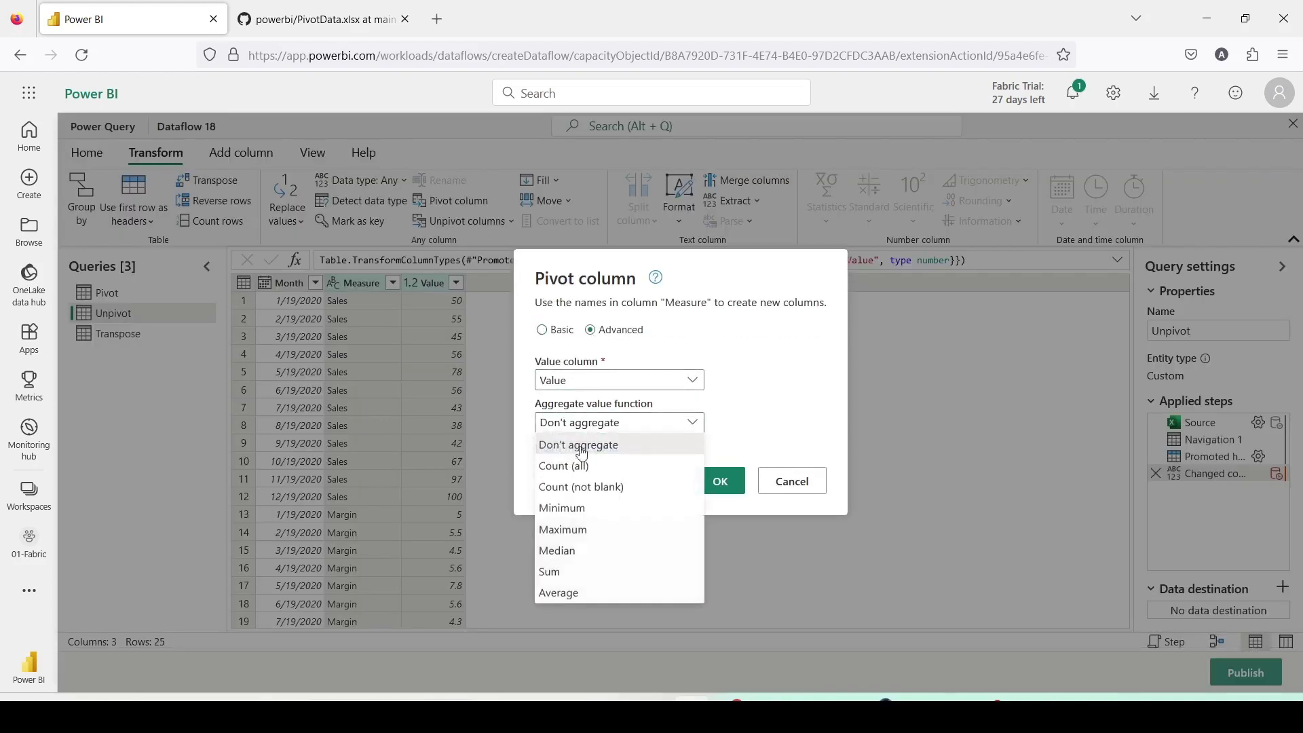
left_click(550, 571)
left_click(718, 479)
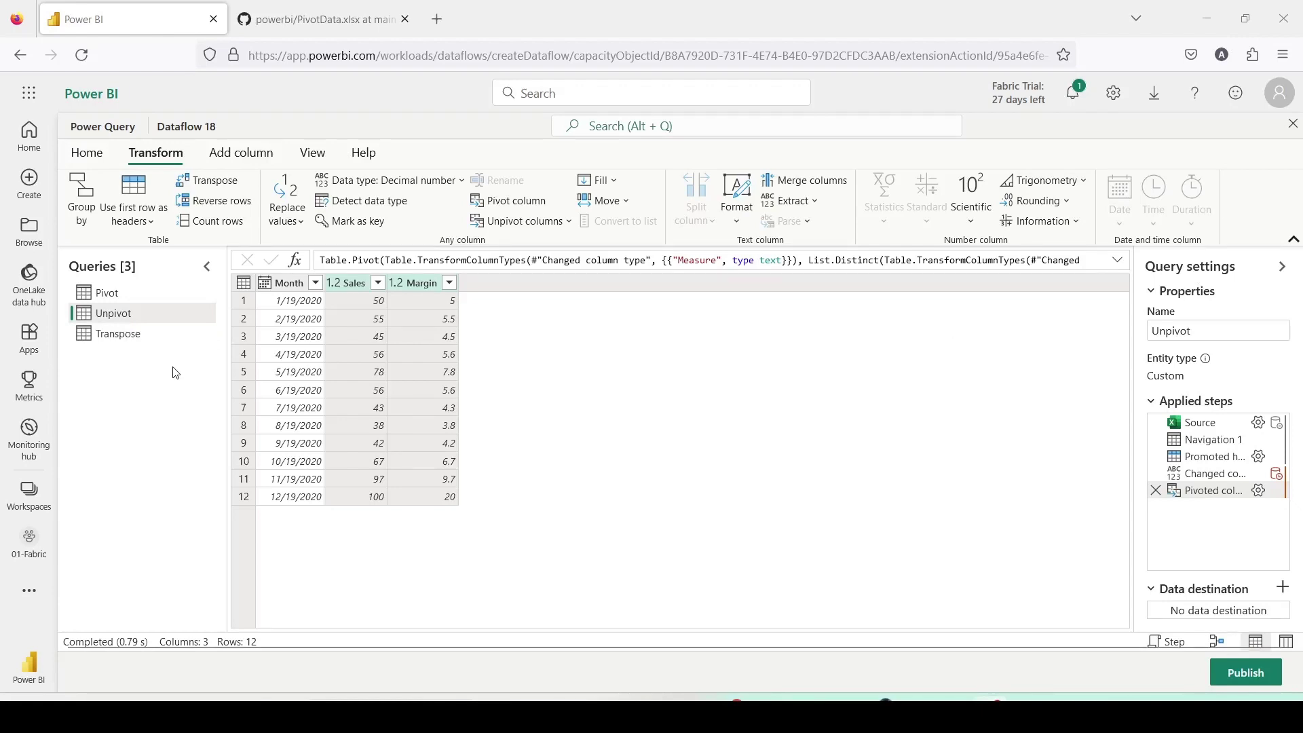
Step: Transpose the table in the Transpose query and promote its first row to column headers
left_click(117, 334)
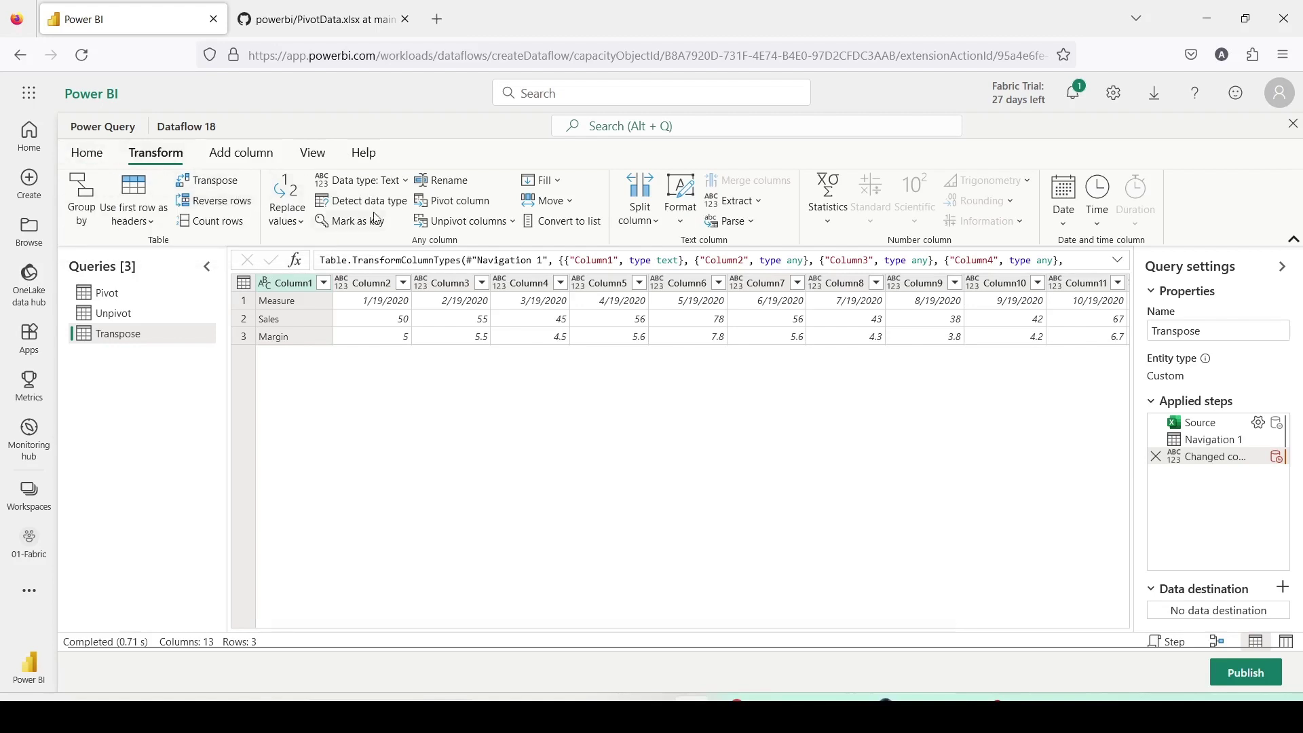
left_click(224, 181)
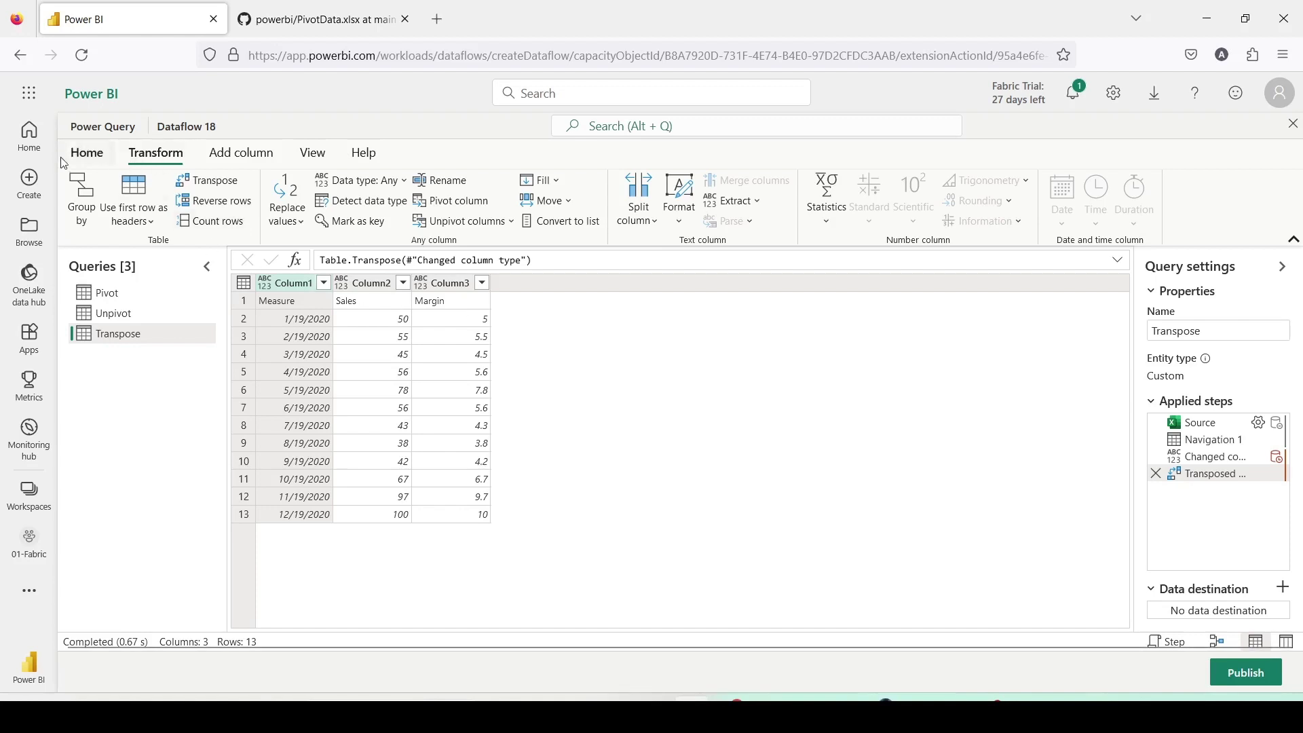
left_click(96, 158)
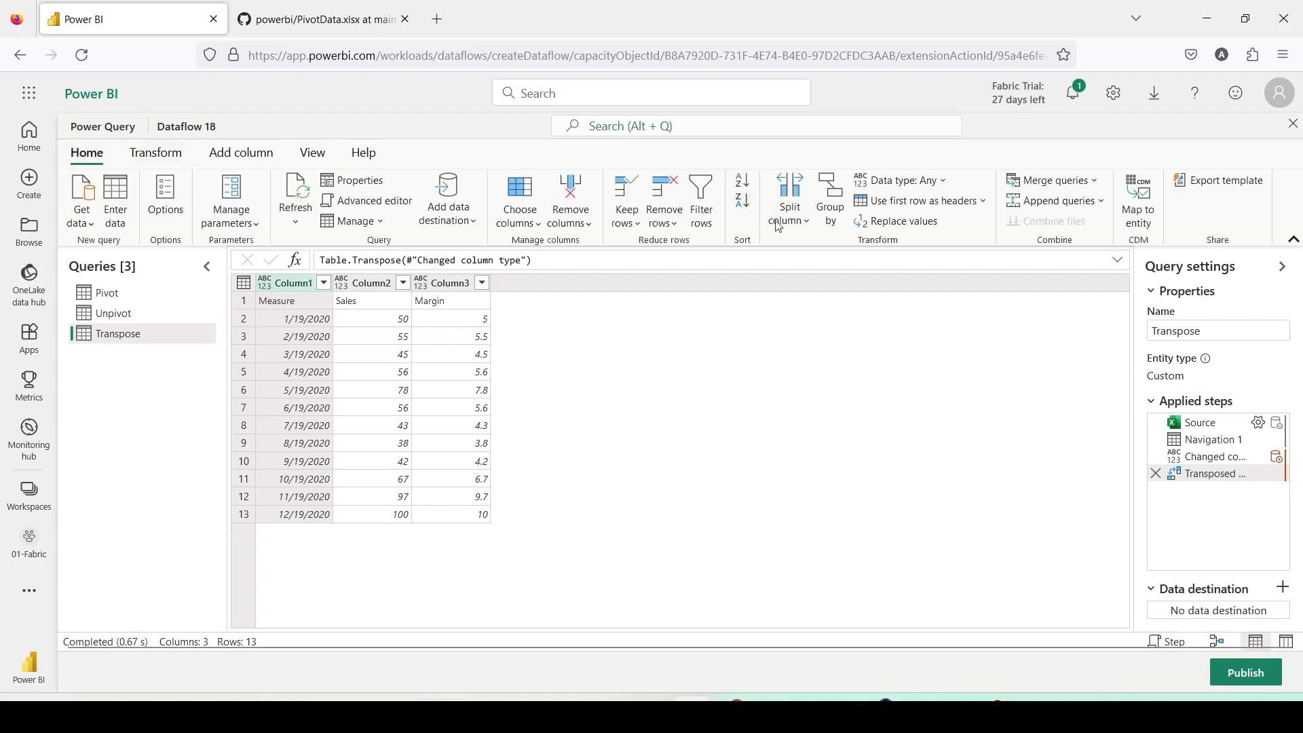
left_click(983, 202)
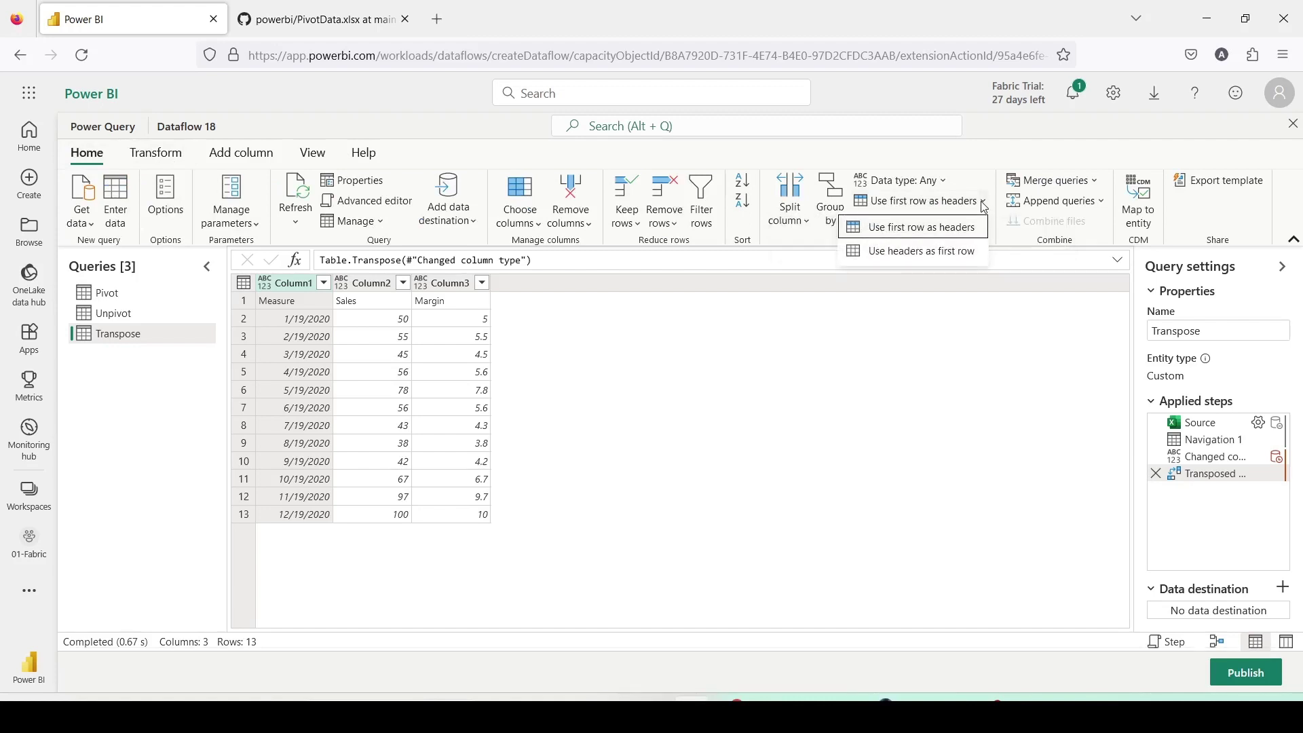
left_click(910, 228)
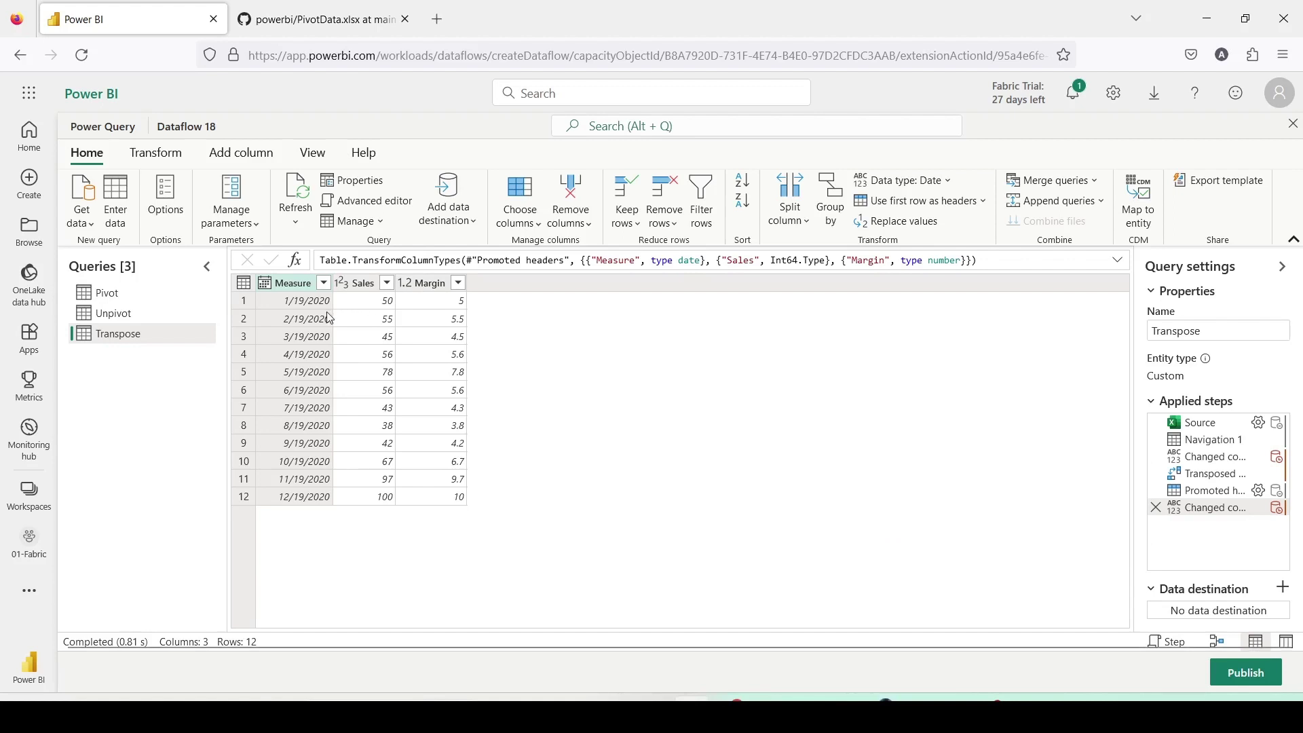
Step: Add a Warehouse destination for the Pivot query: new table Pivot_df in Warehouse2 of the 01-Fabric workspace, with the Replace update method
left_click(102, 299)
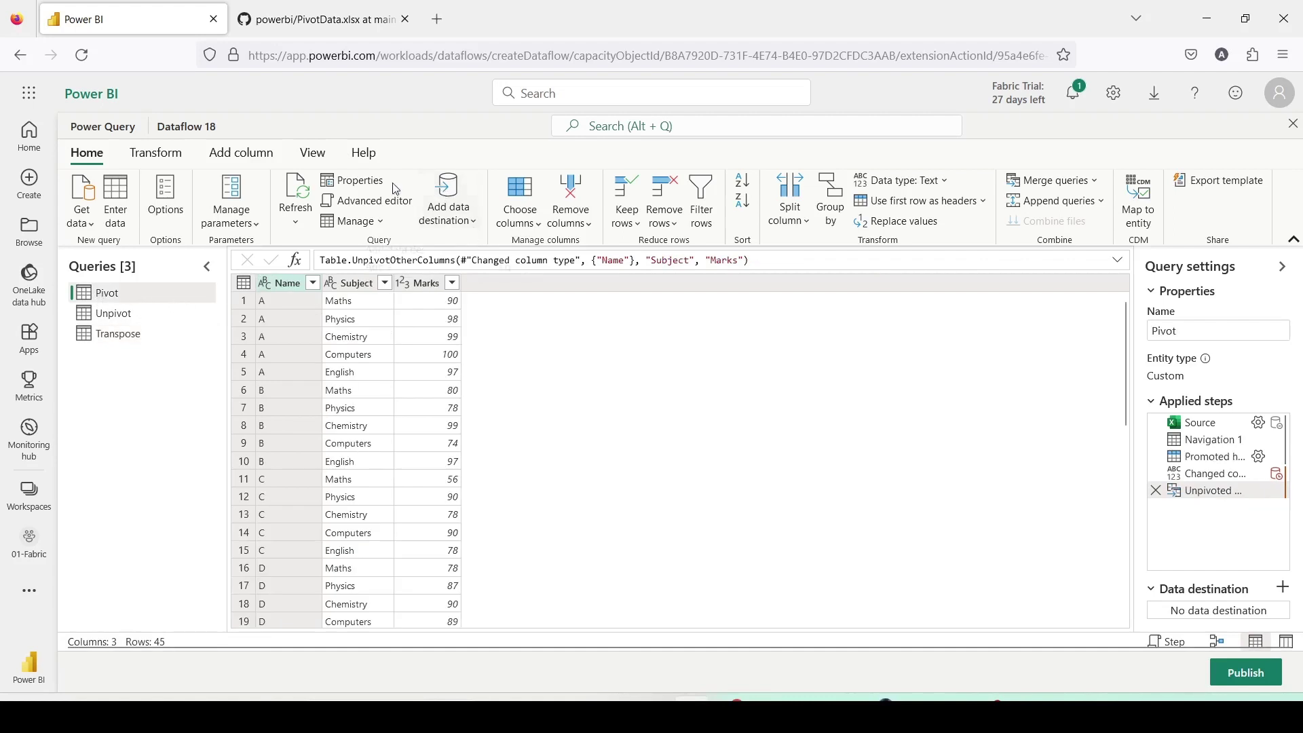
left_click(474, 224)
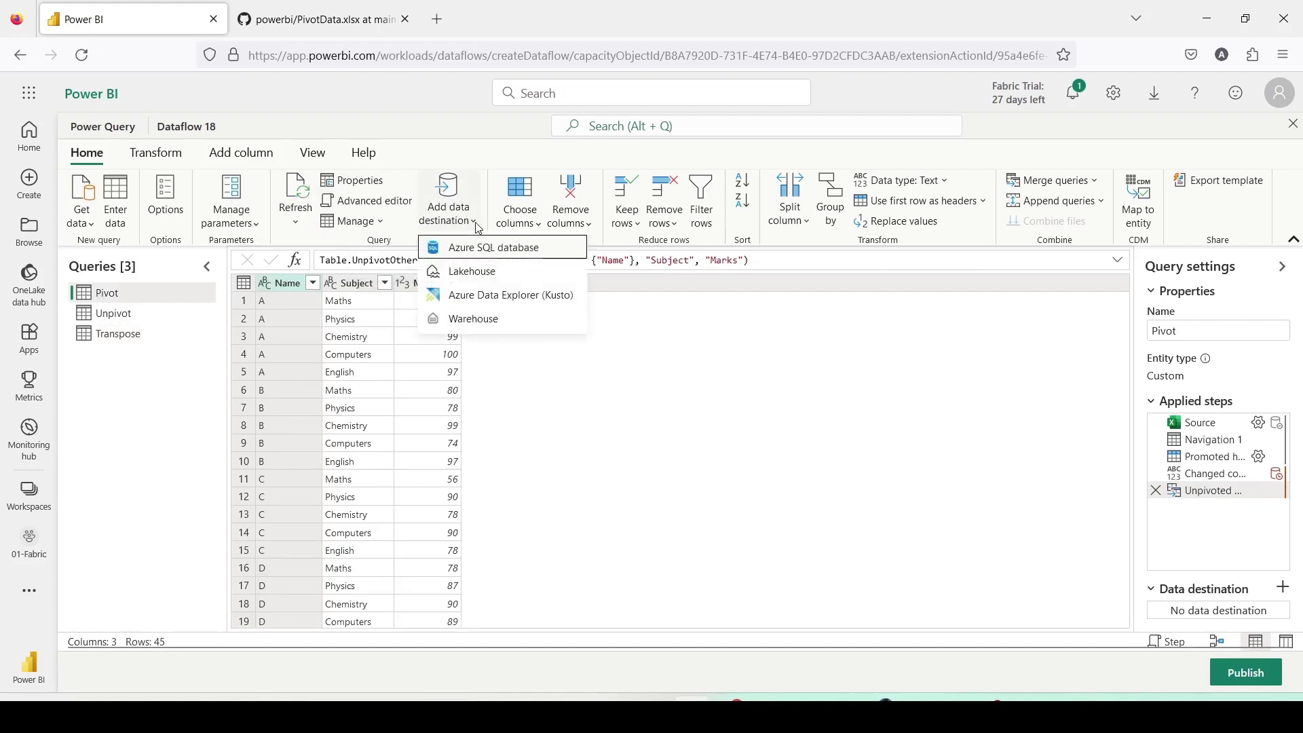
left_click(473, 325)
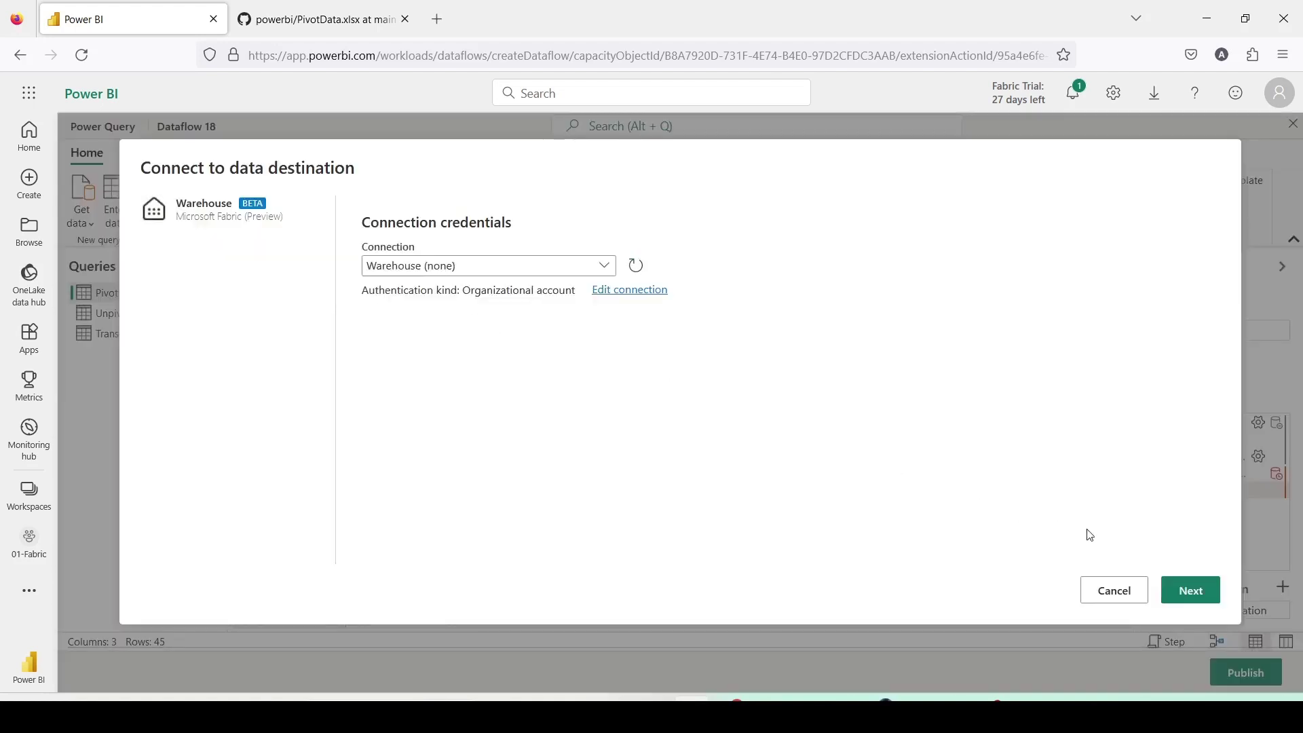
left_click(1188, 591)
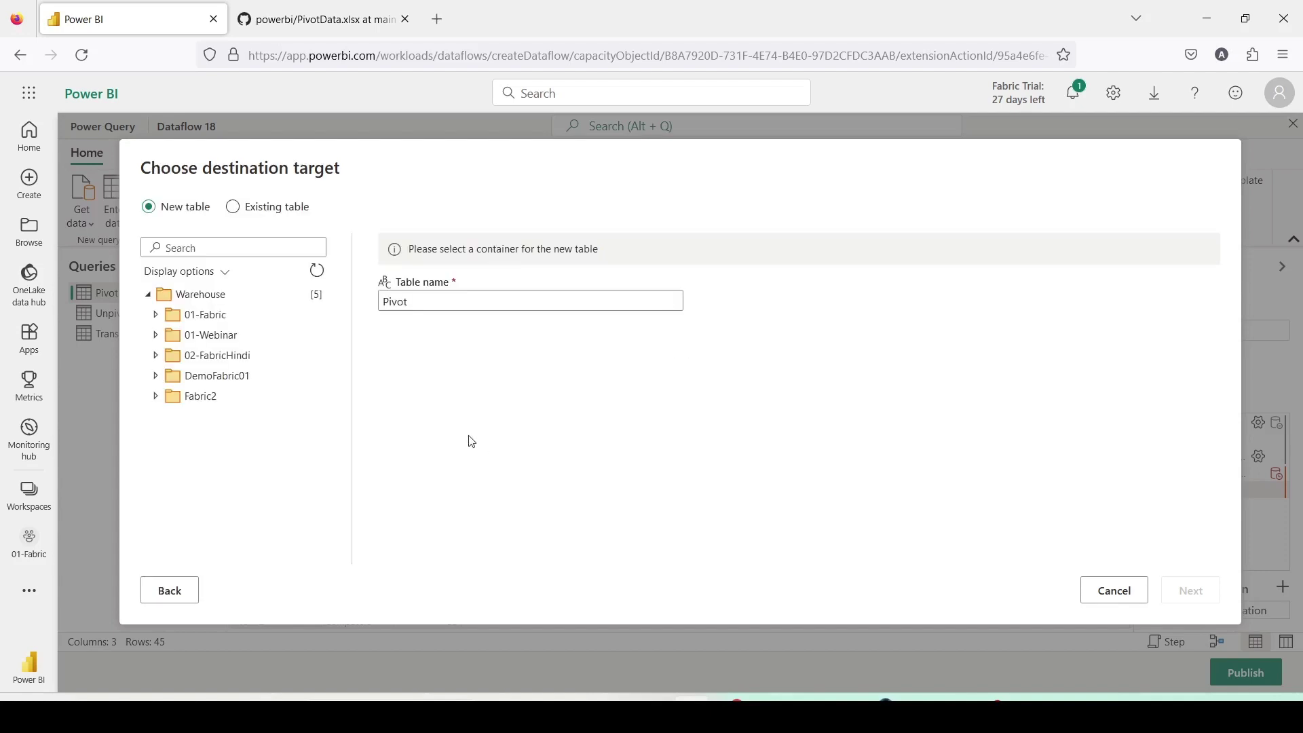
left_click(155, 314)
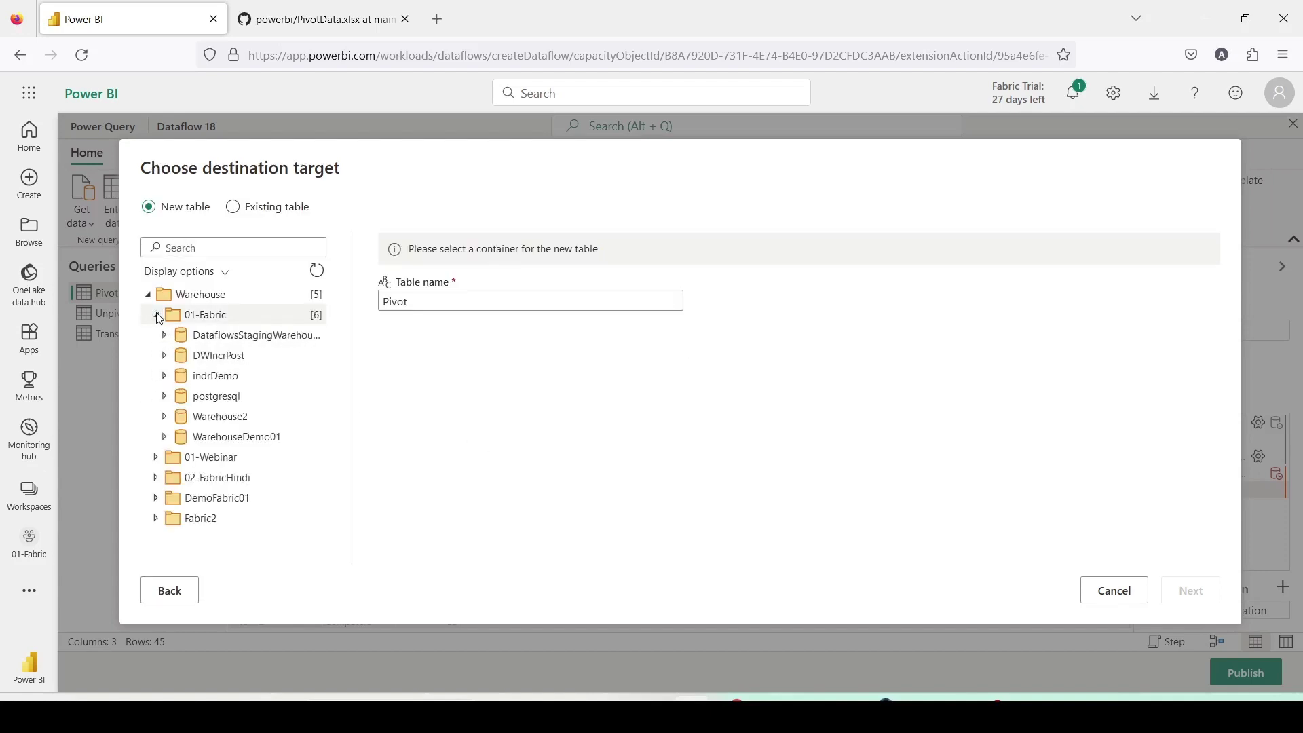
left_click(217, 425)
left_click(425, 301)
type("_df")
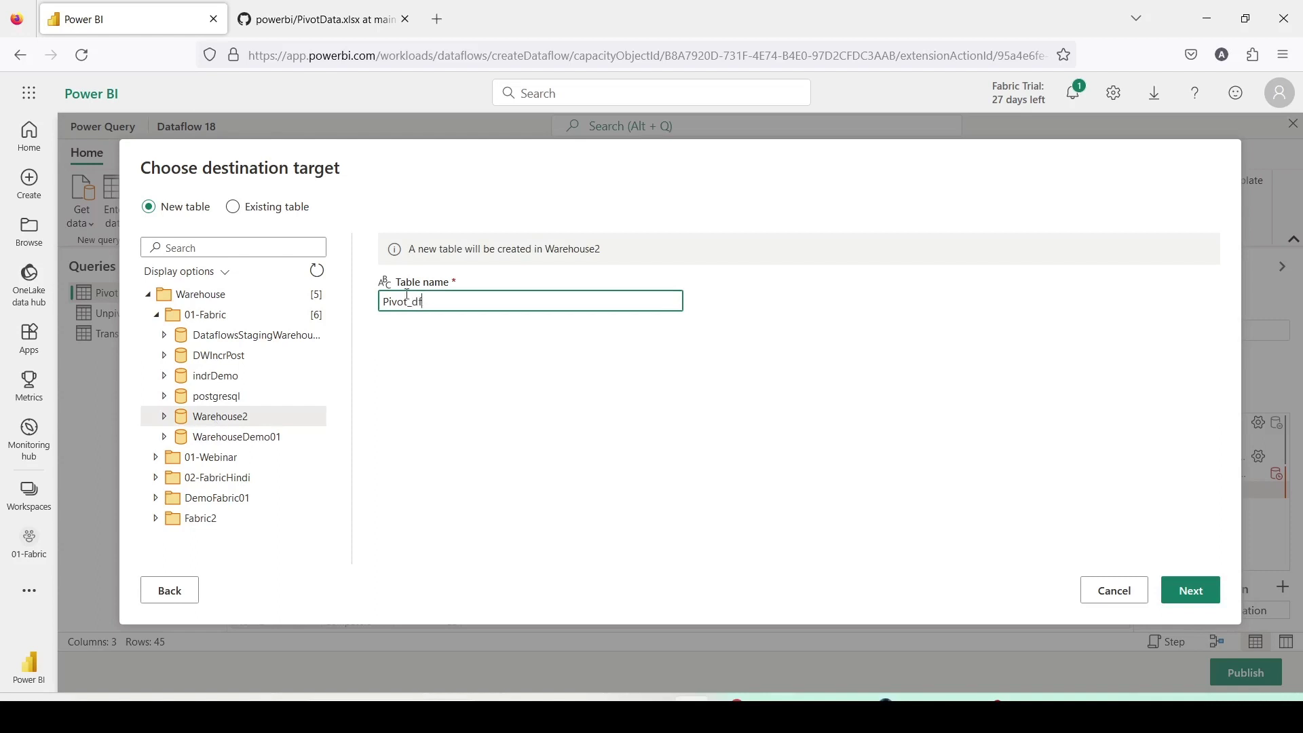
left_click(1200, 597)
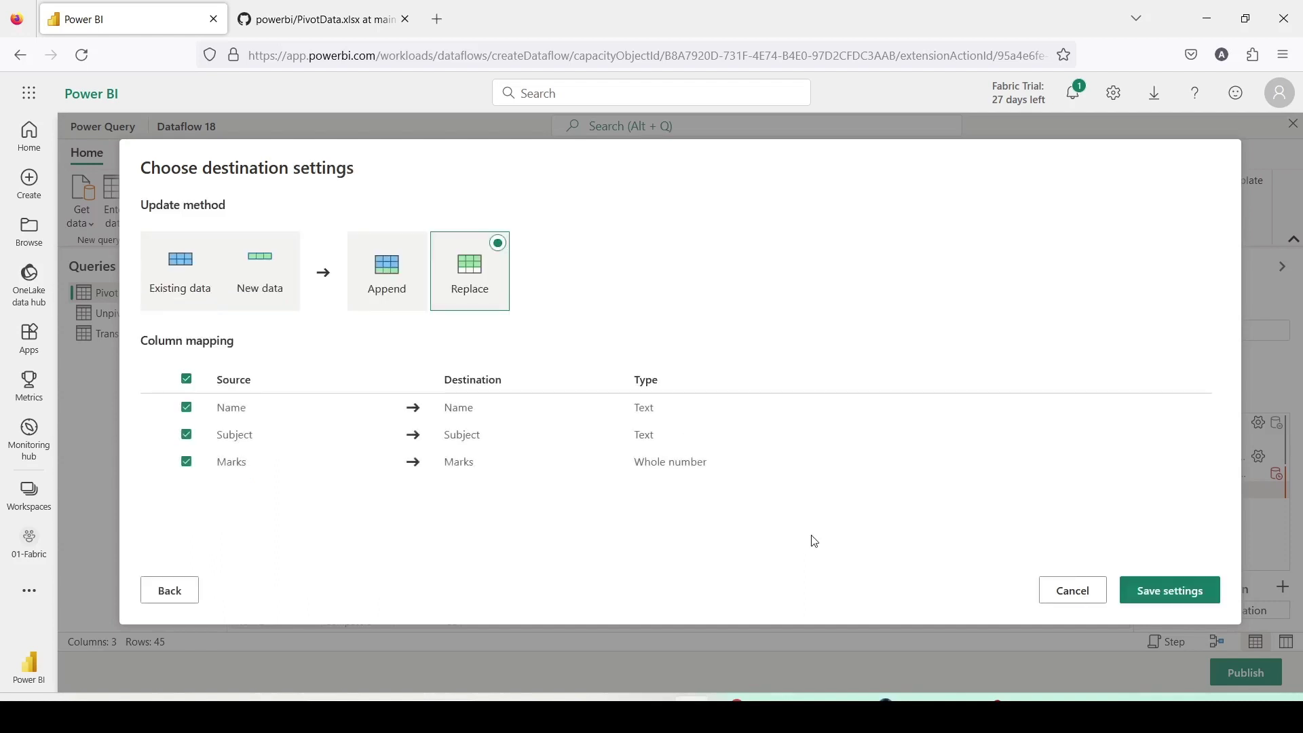
left_click(1163, 598)
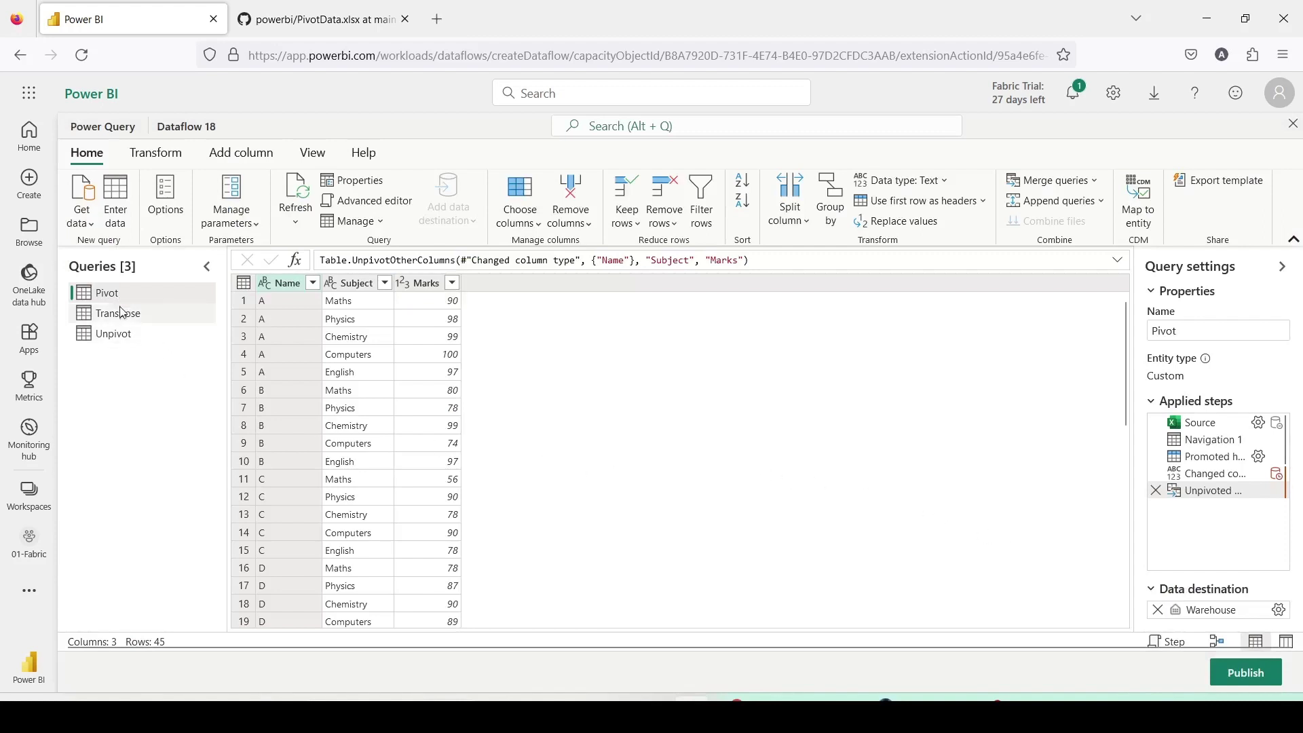
mouse_move(1213, 614)
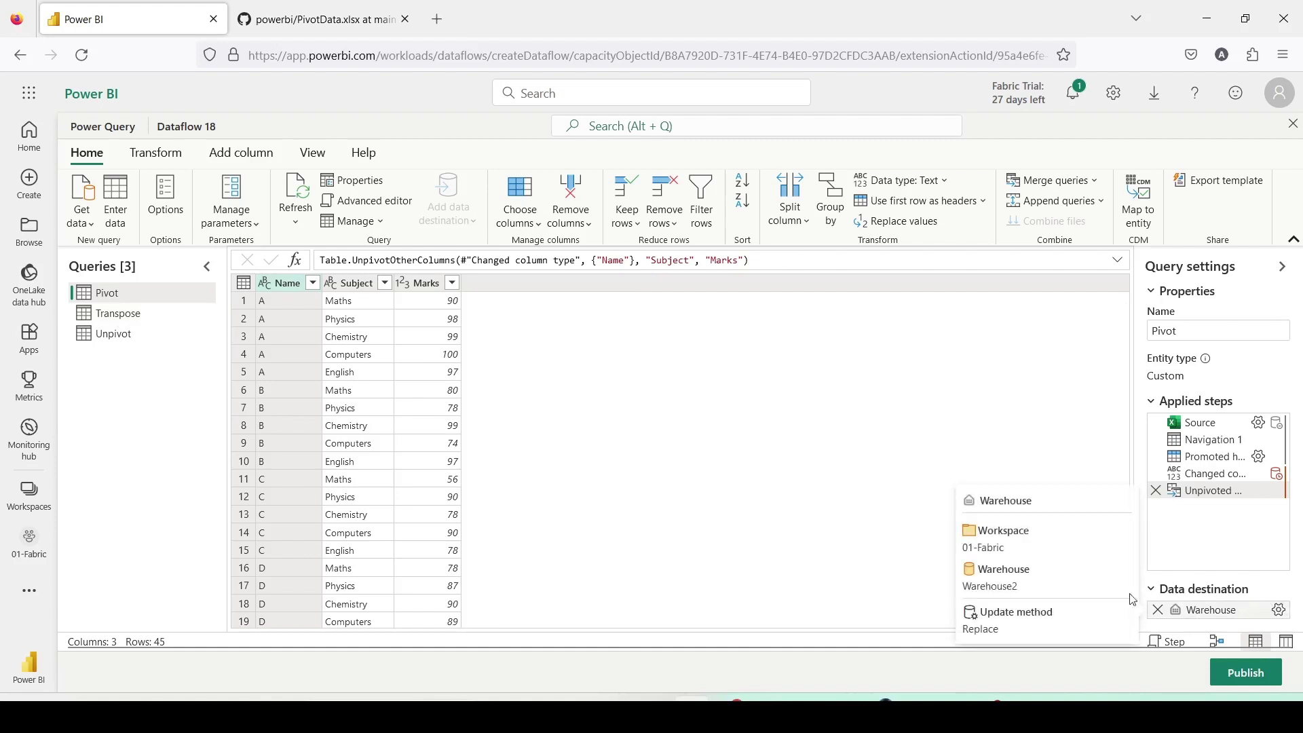
Step: Add a Warehouse destination for the Transpose query: new table Transpose_DF in Warehouse2 of 01-Fabric, with the Replace update method
left_click(129, 320)
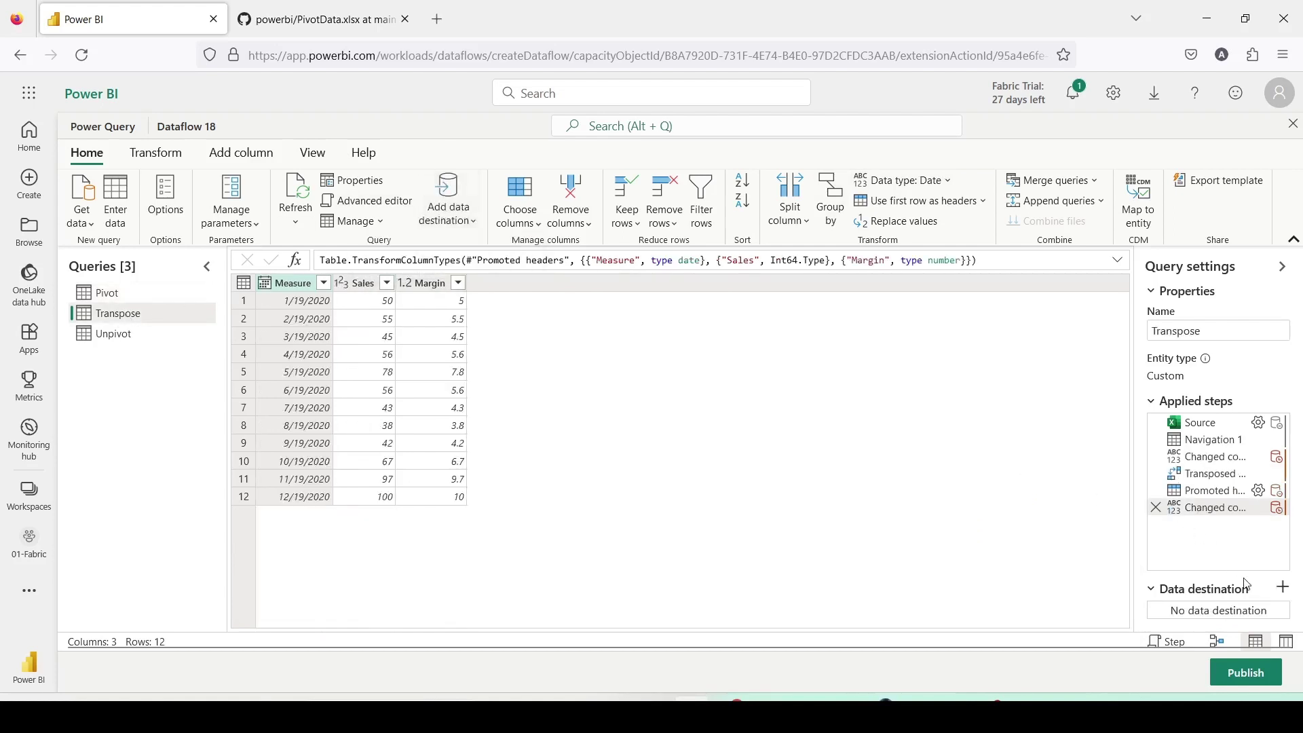
left_click(1283, 589)
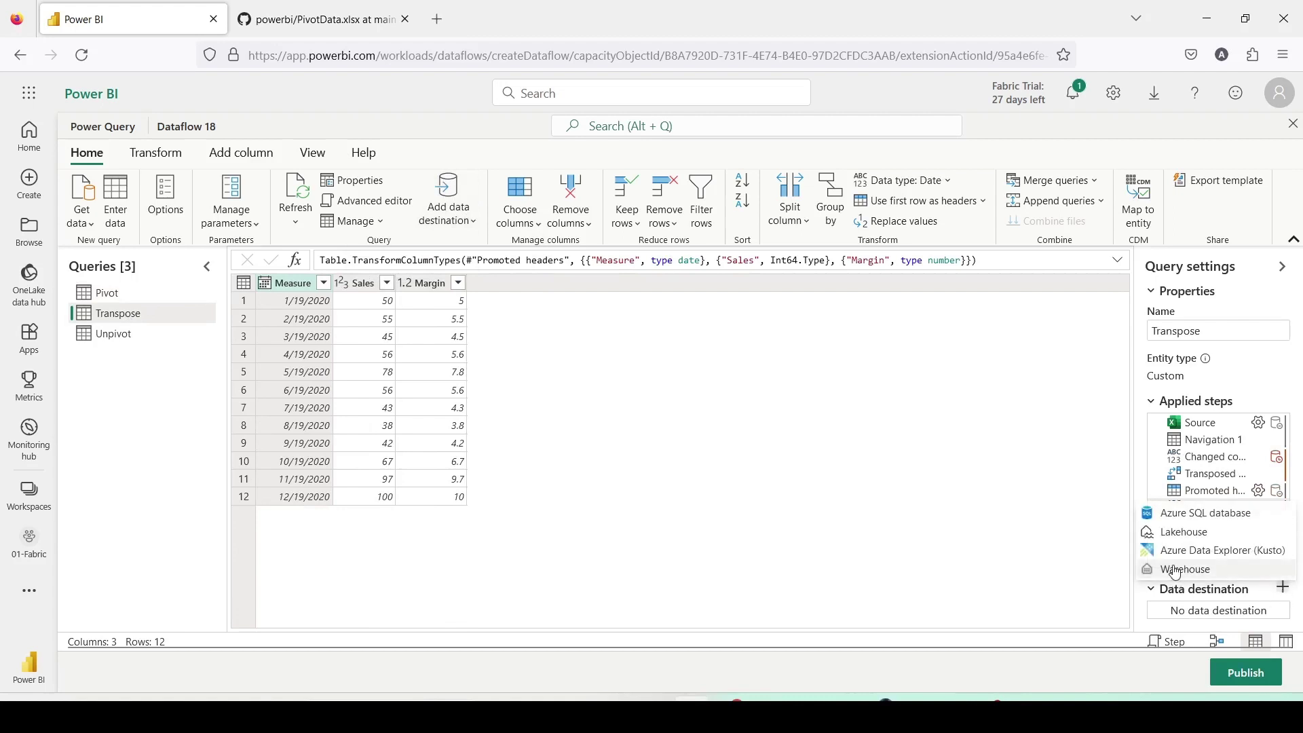
left_click(1180, 570)
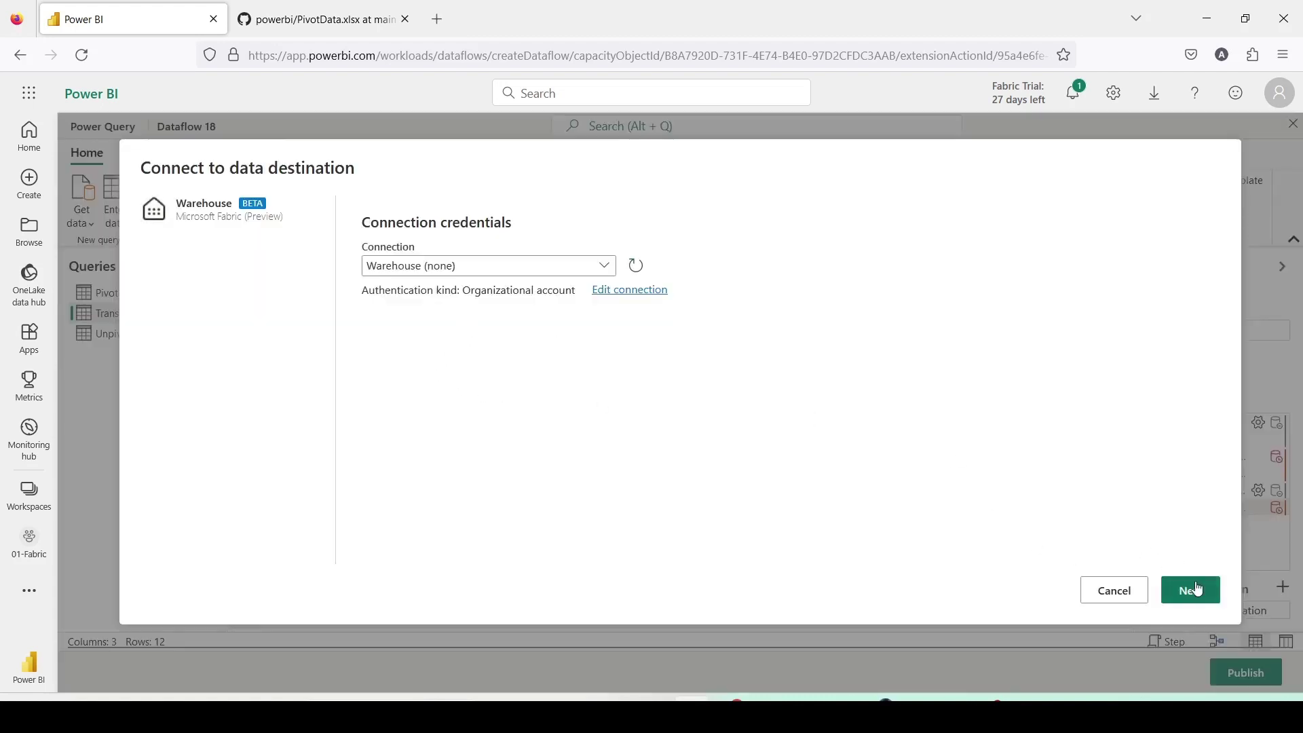
left_click(1197, 589)
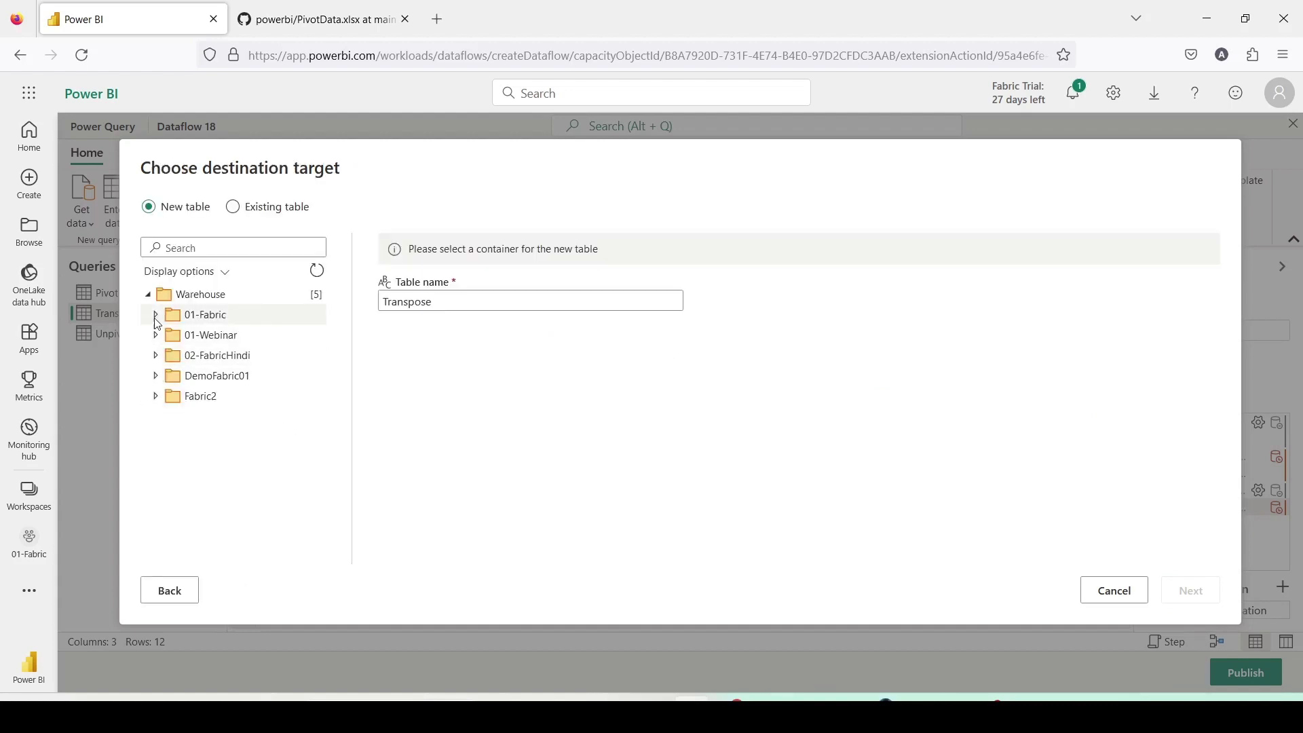
left_click(156, 316)
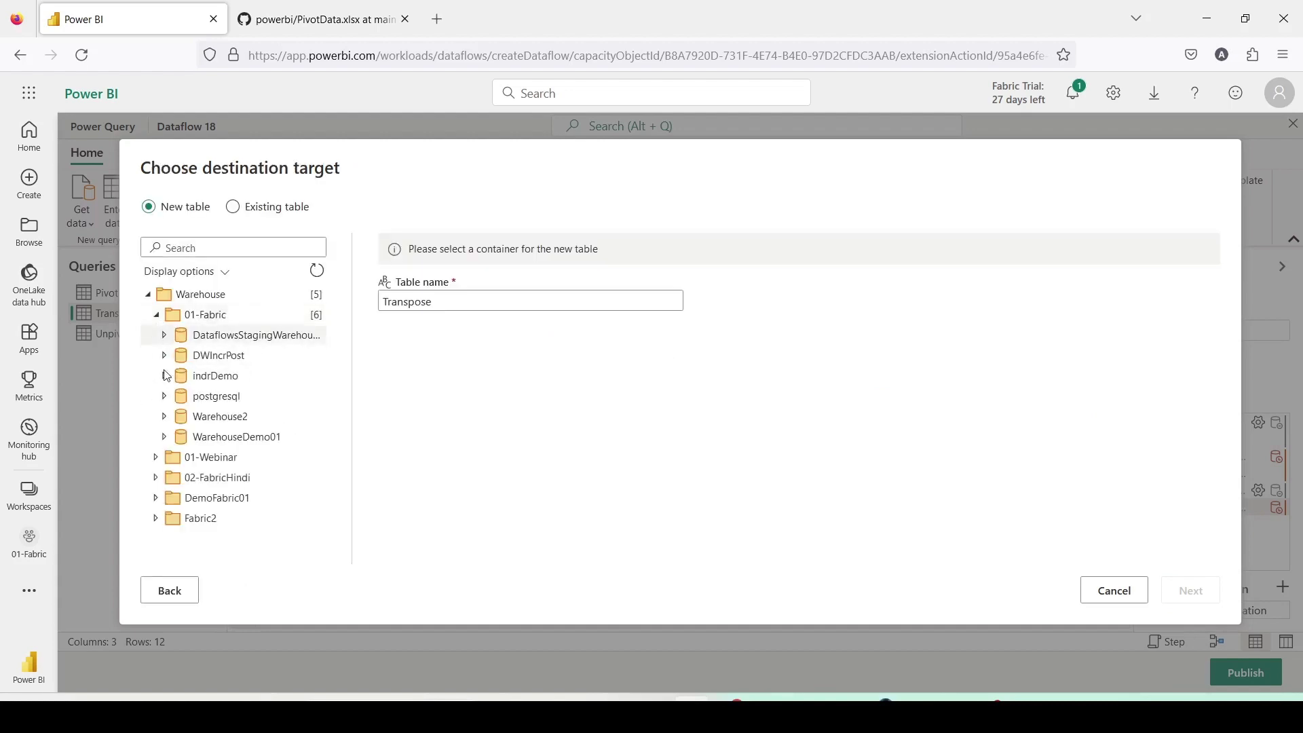
left_click(209, 418)
left_click(453, 302)
type("_DF")
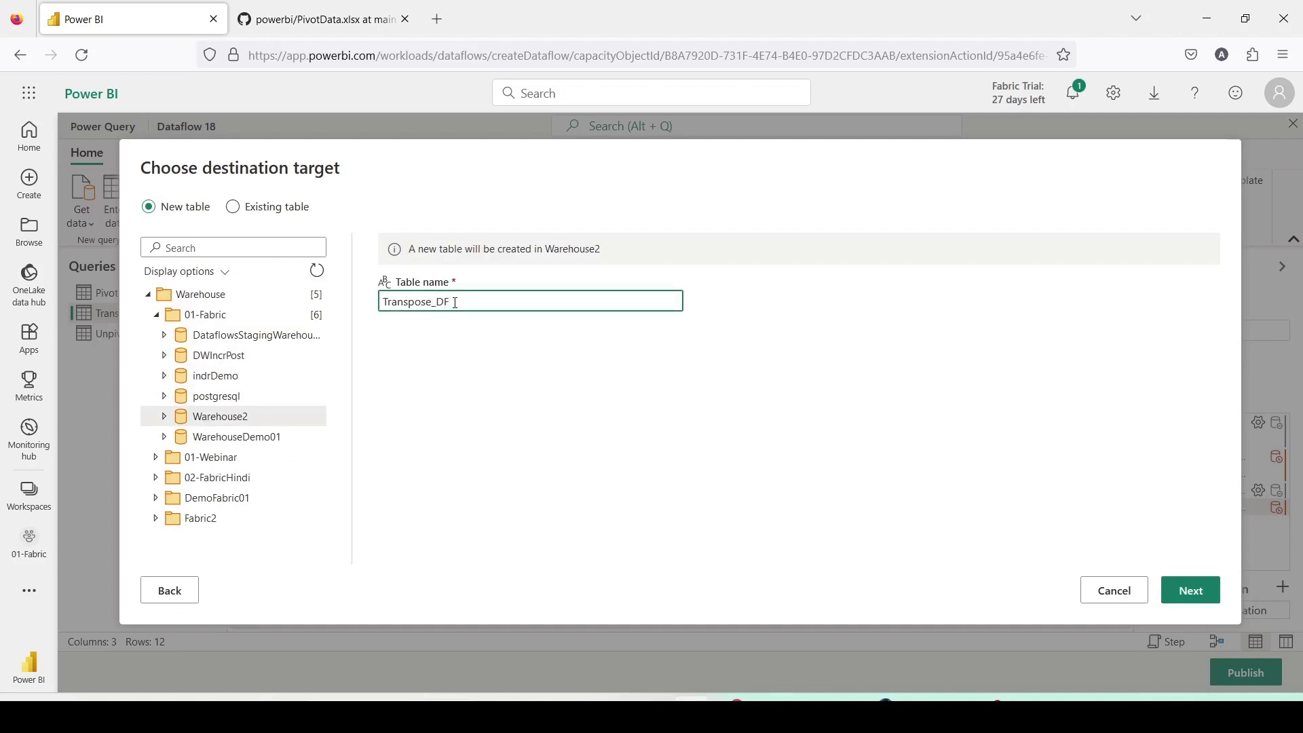
left_click(1191, 603)
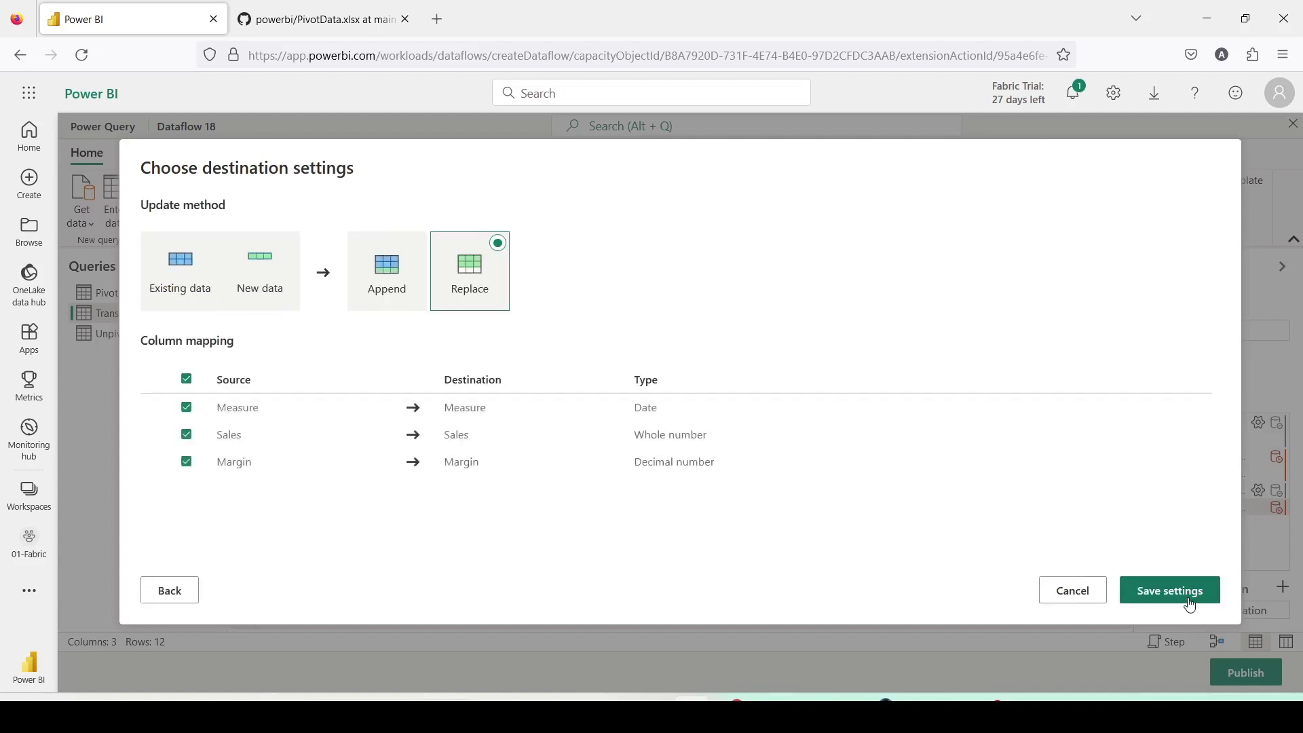
left_click(1191, 603)
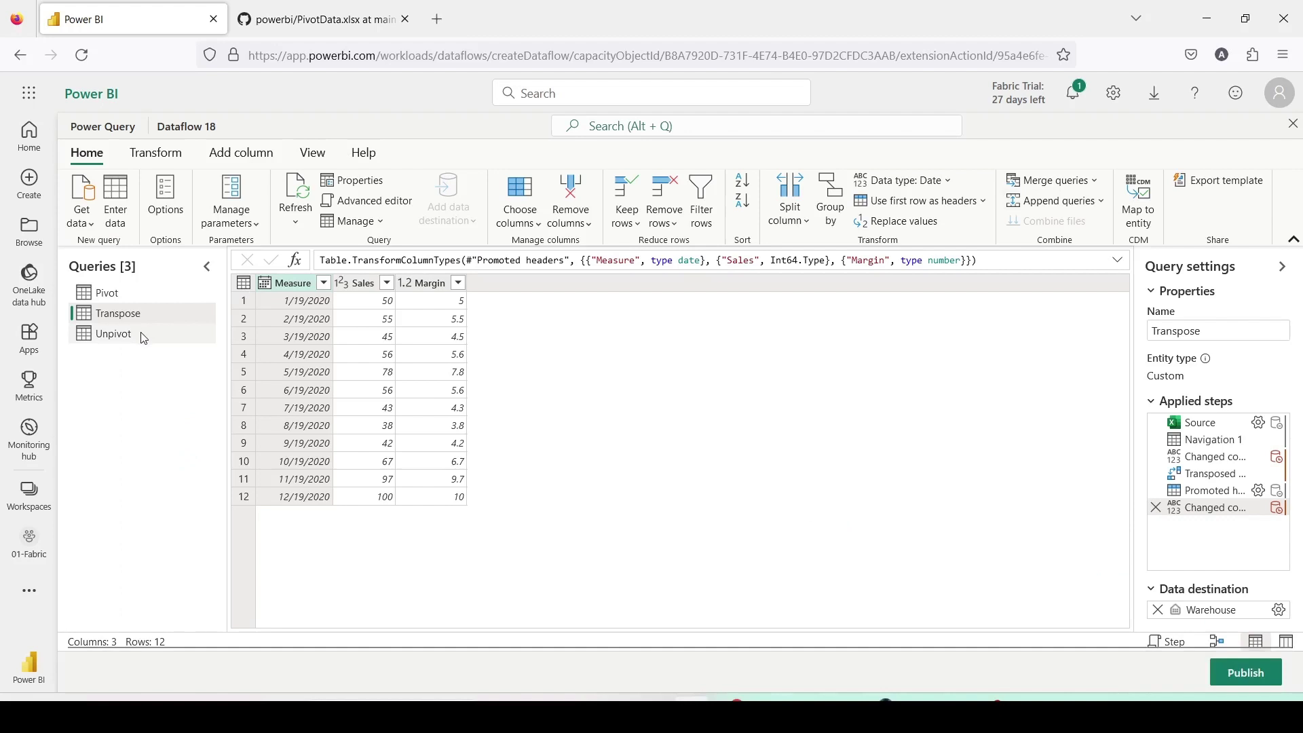
Step: Add a Warehouse destination for the Unpivot query: new table Unpivot_DF in Warehouse2 of 01-Fabric, with the Replace update method
left_click(144, 338)
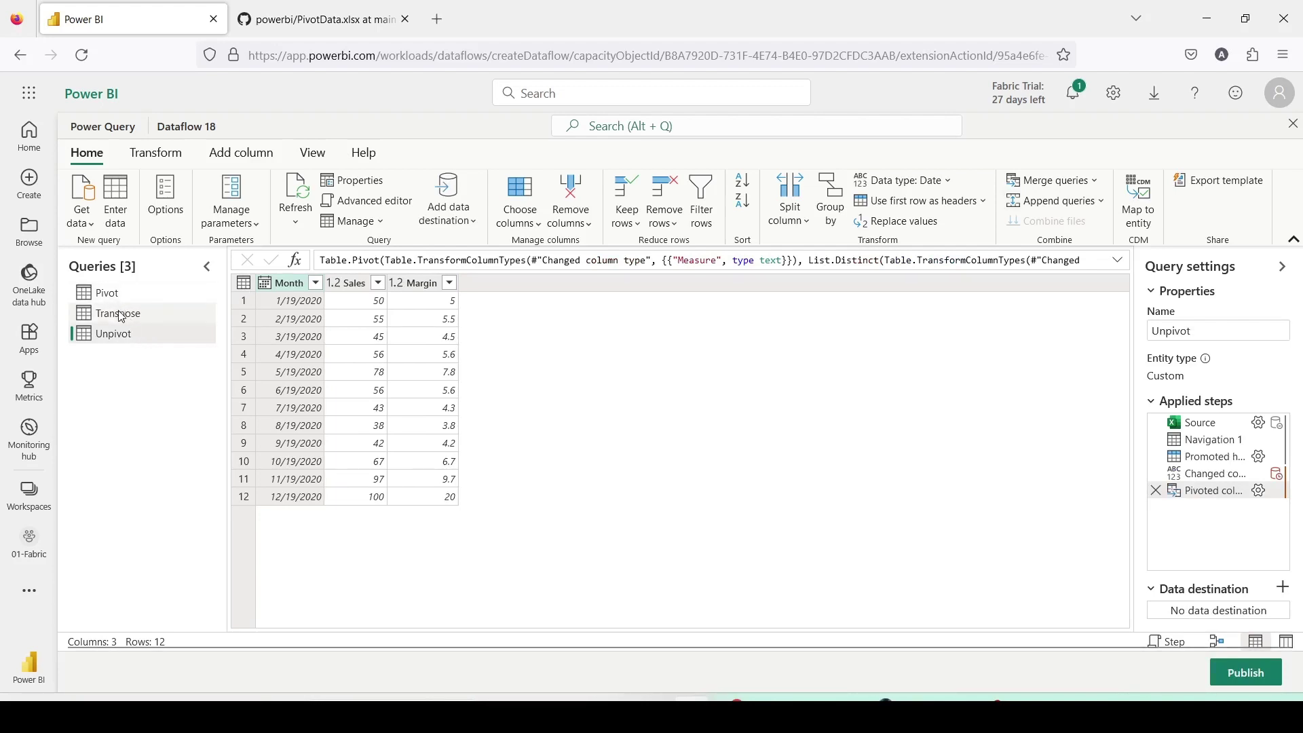
left_click(466, 227)
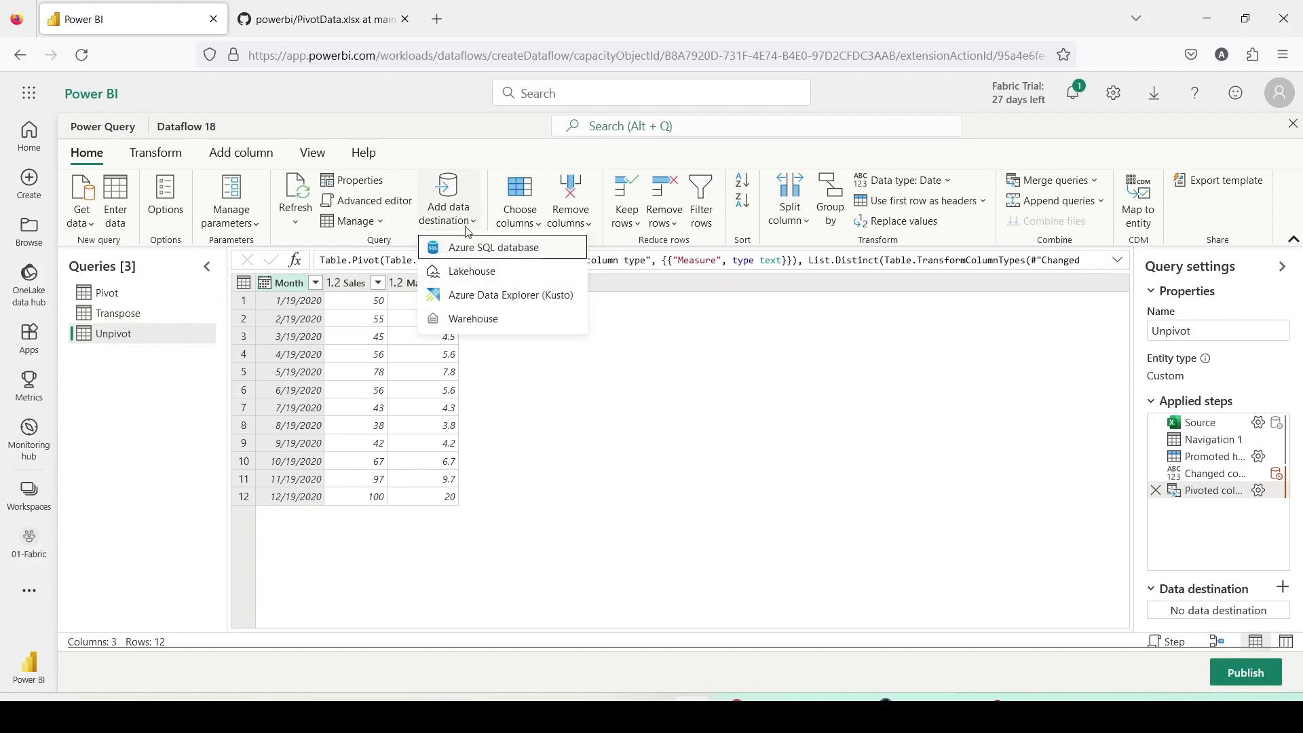
left_click(466, 325)
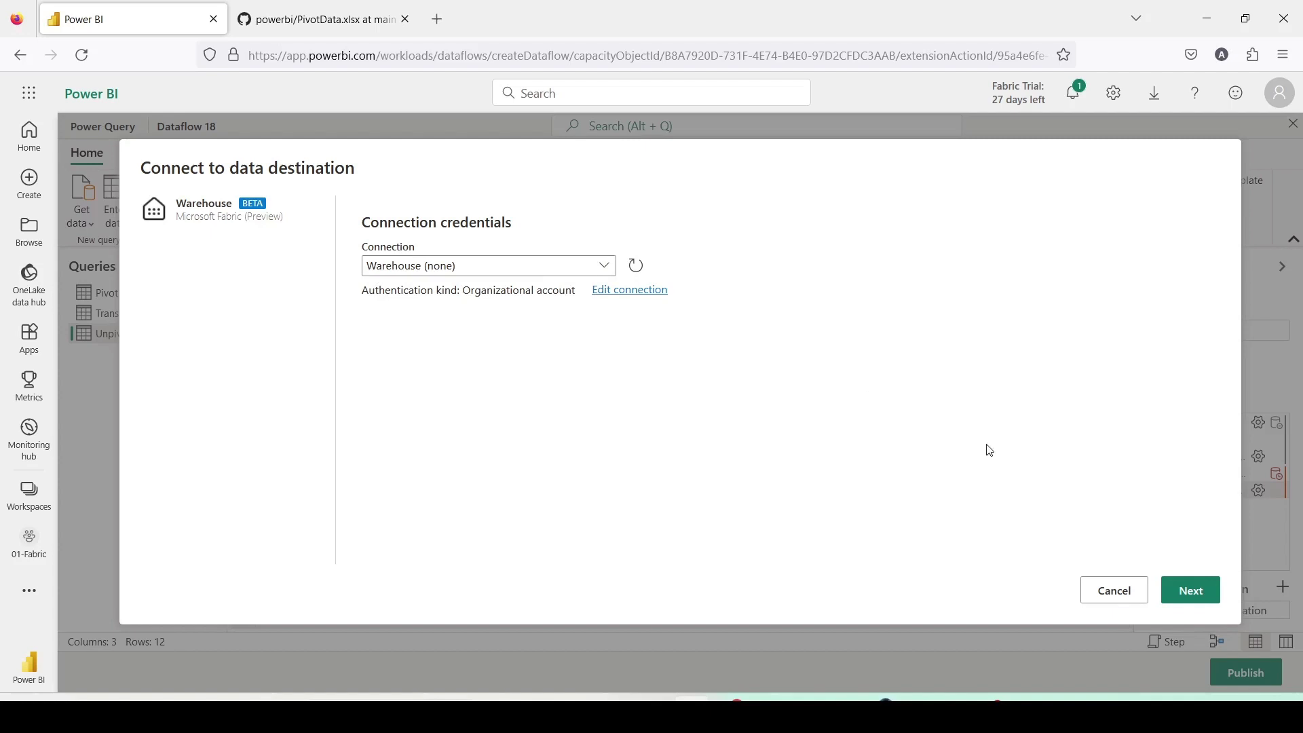
left_click(1205, 589)
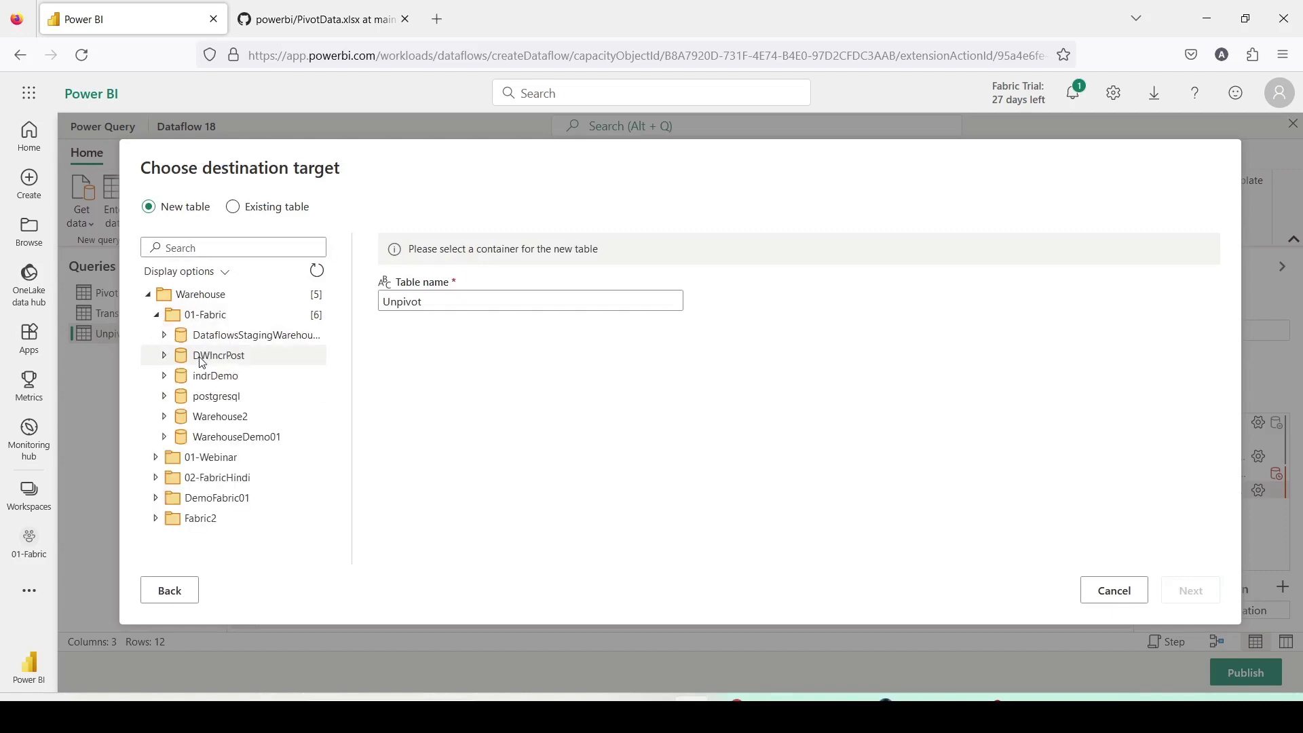
left_click(212, 416)
left_click(441, 299)
type("_DF")
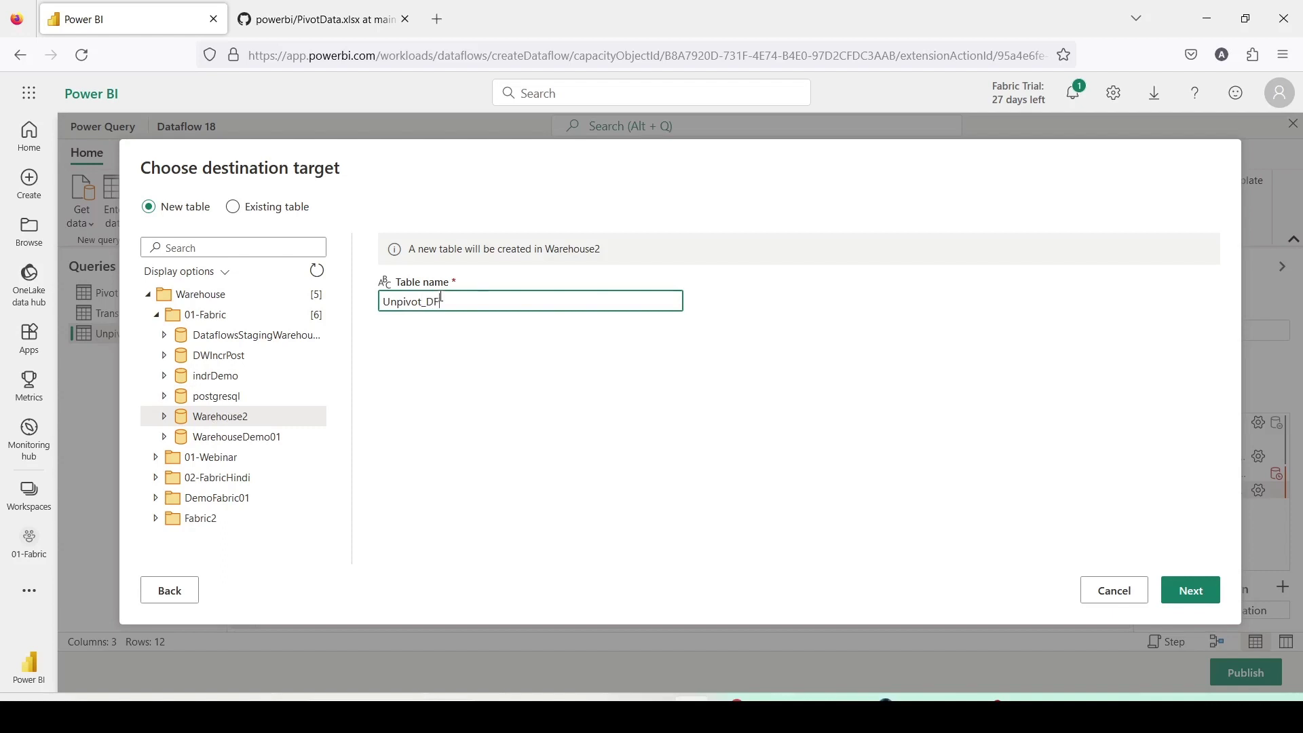
left_click(1183, 590)
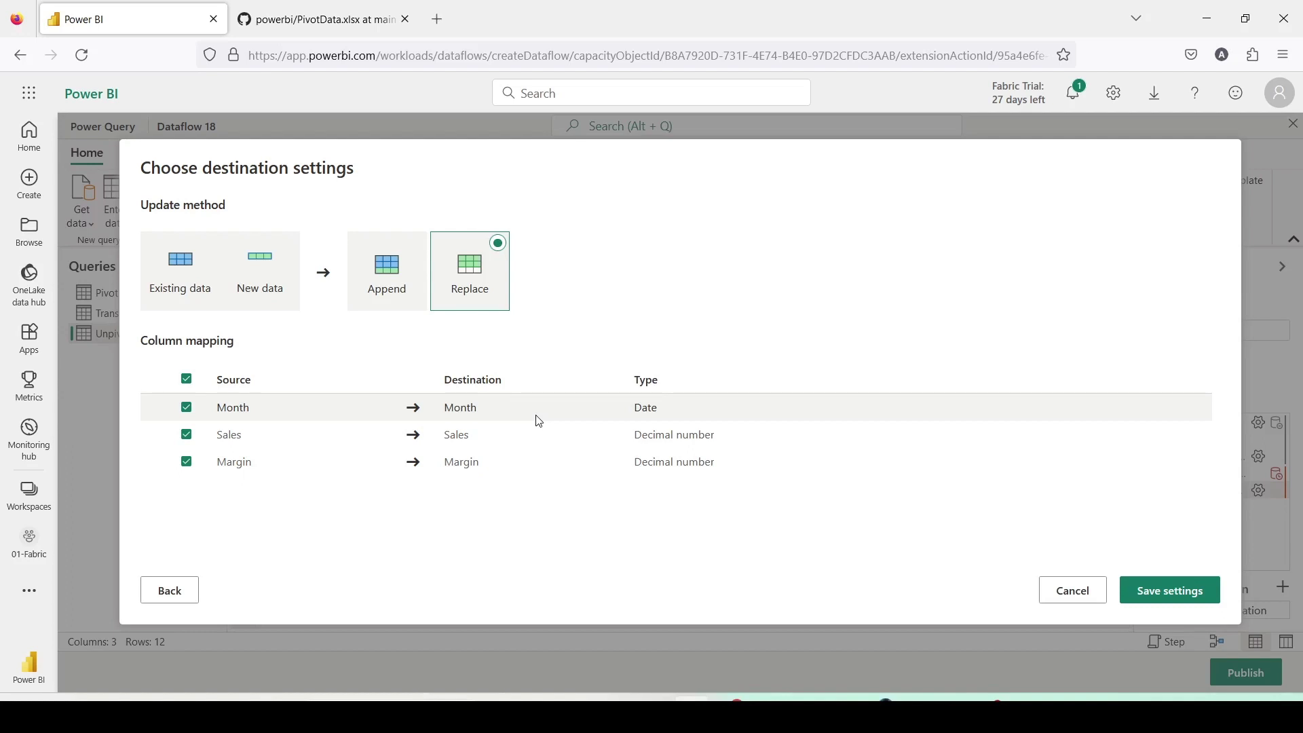
left_click(1161, 590)
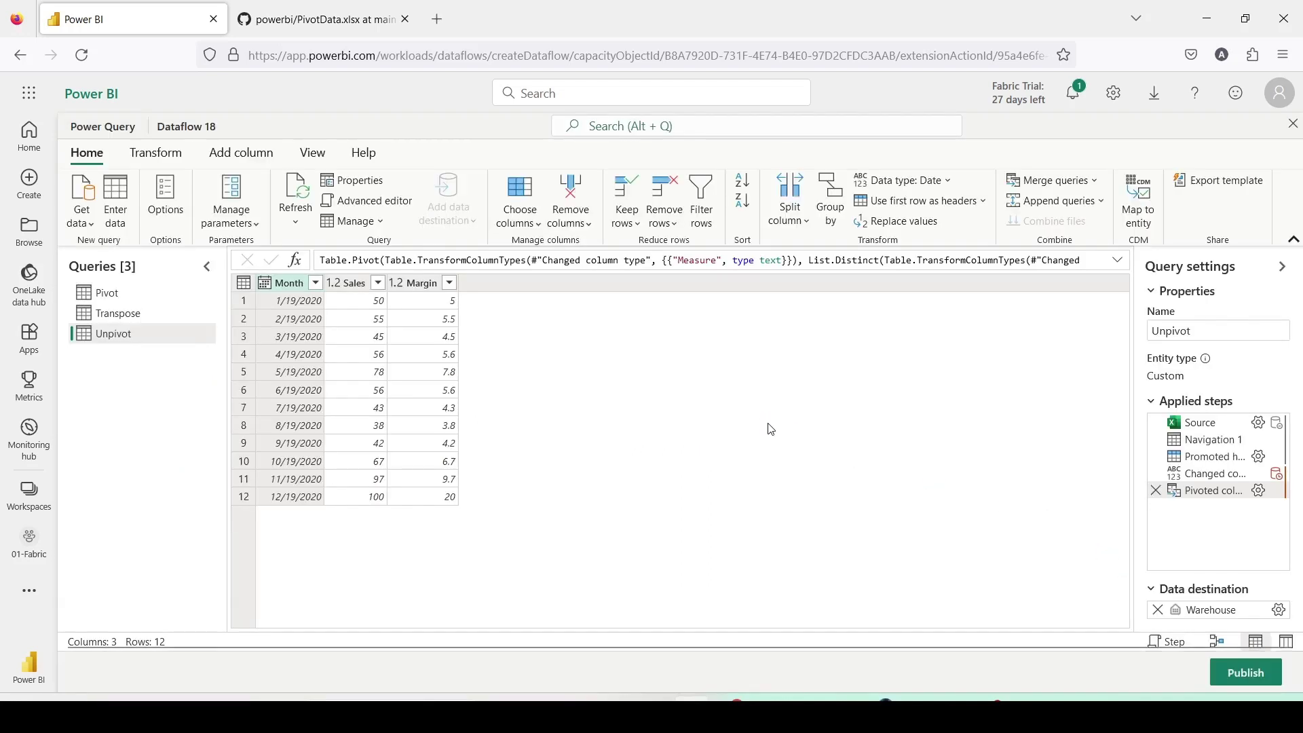
Step: Check the output of the three queries, publish the dataflow and locate Dataflow 18 in the 01-Fabric workspace
left_click(123, 314)
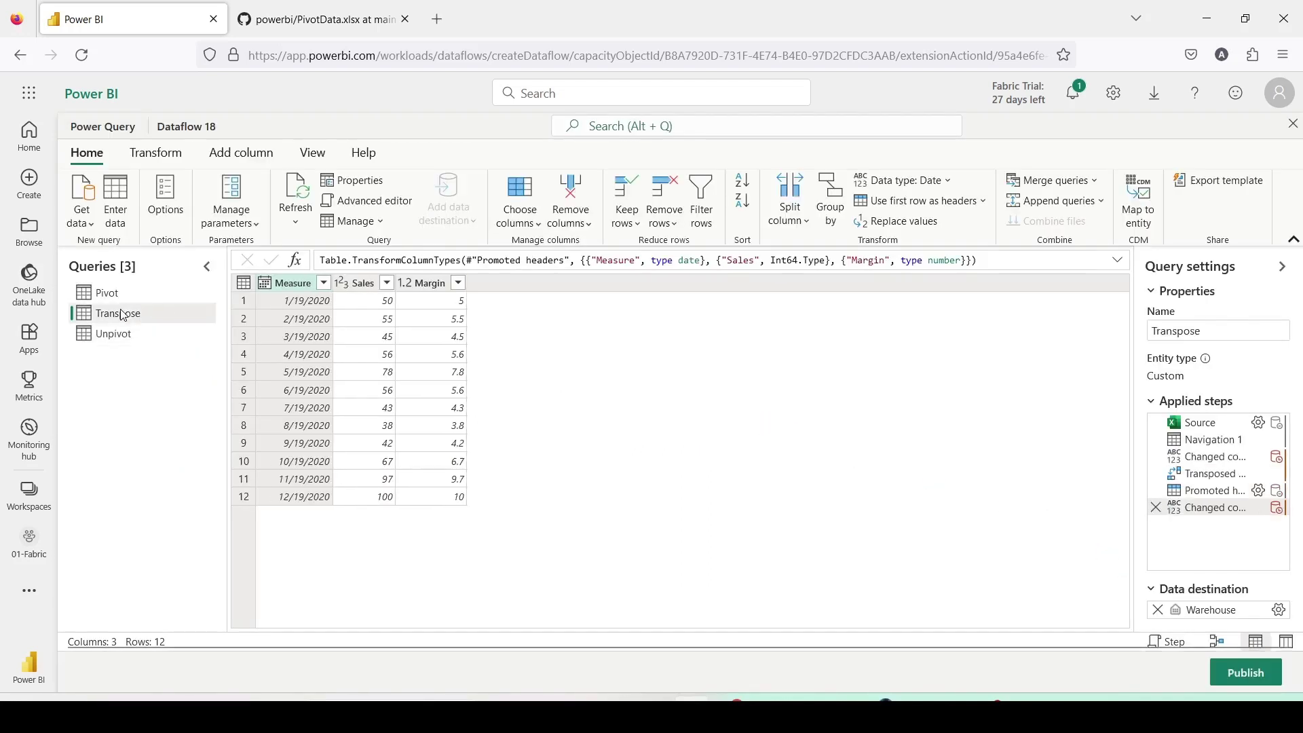
left_click(121, 291)
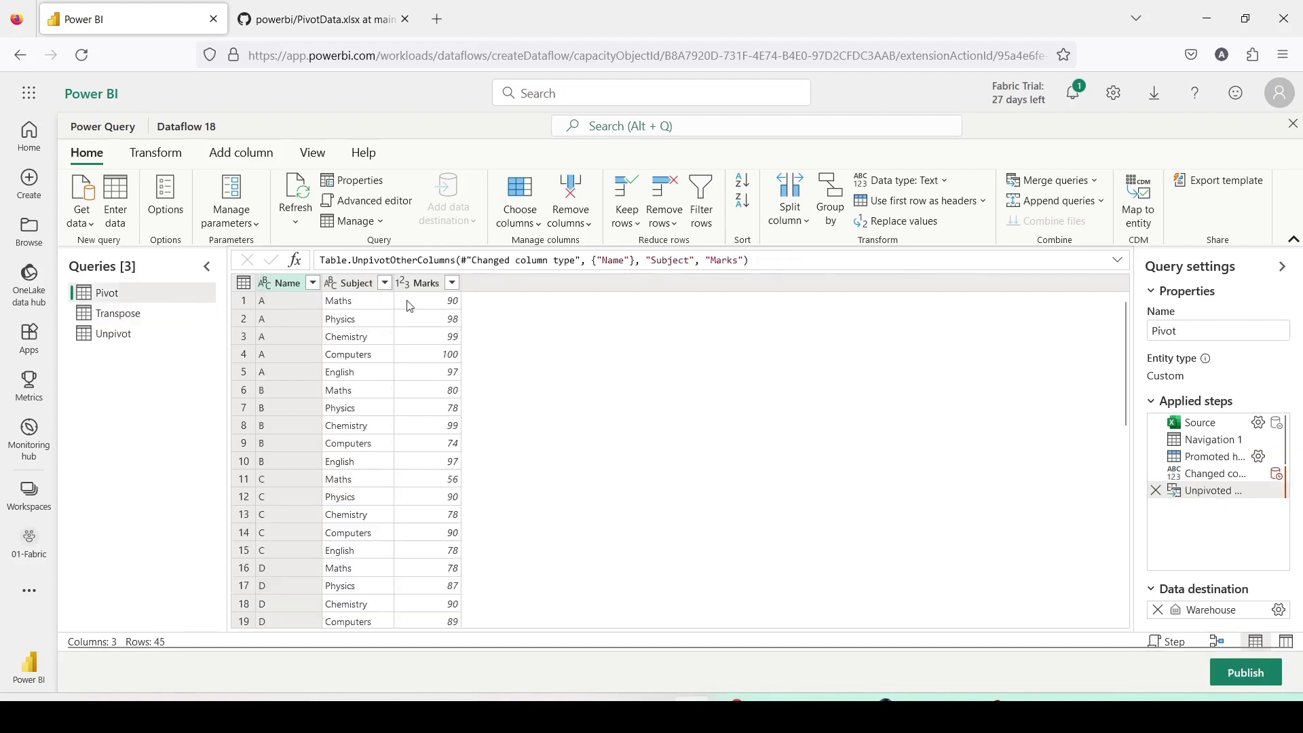
left_click(422, 289)
double_click(423, 293)
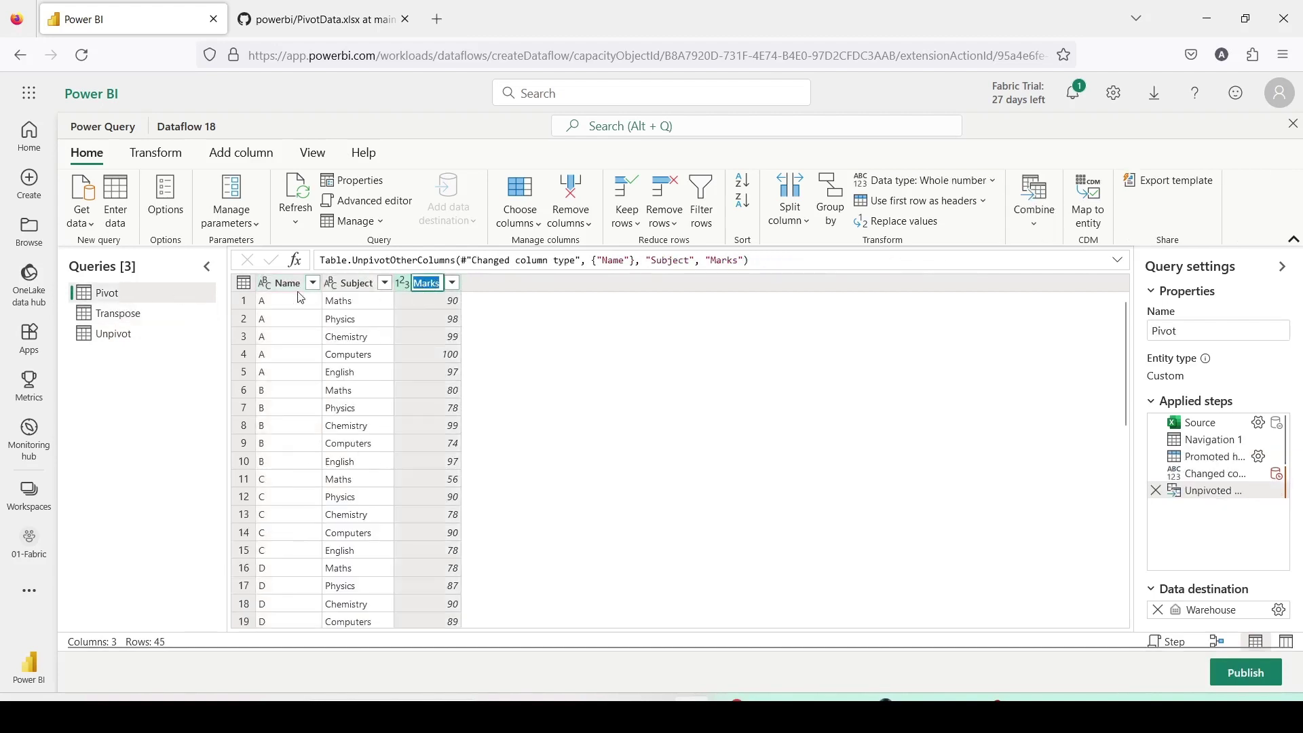
left_click(126, 335)
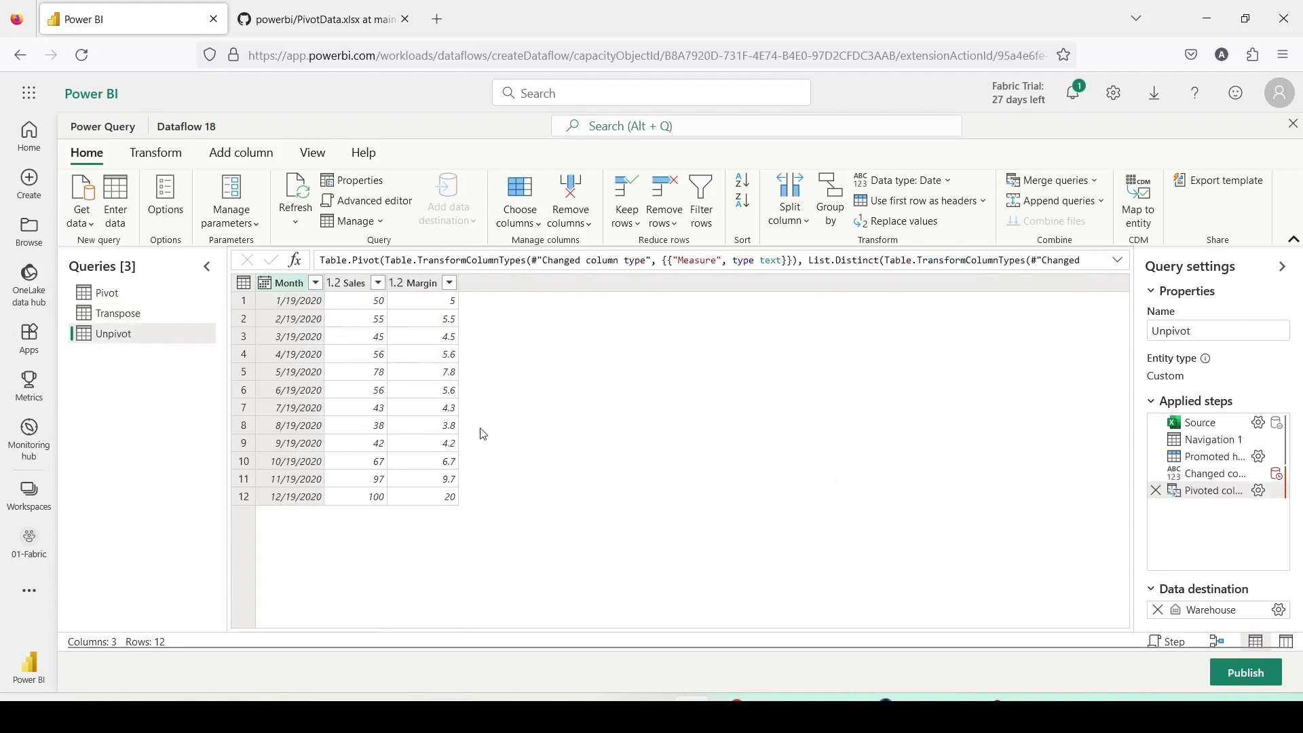
left_click(1243, 676)
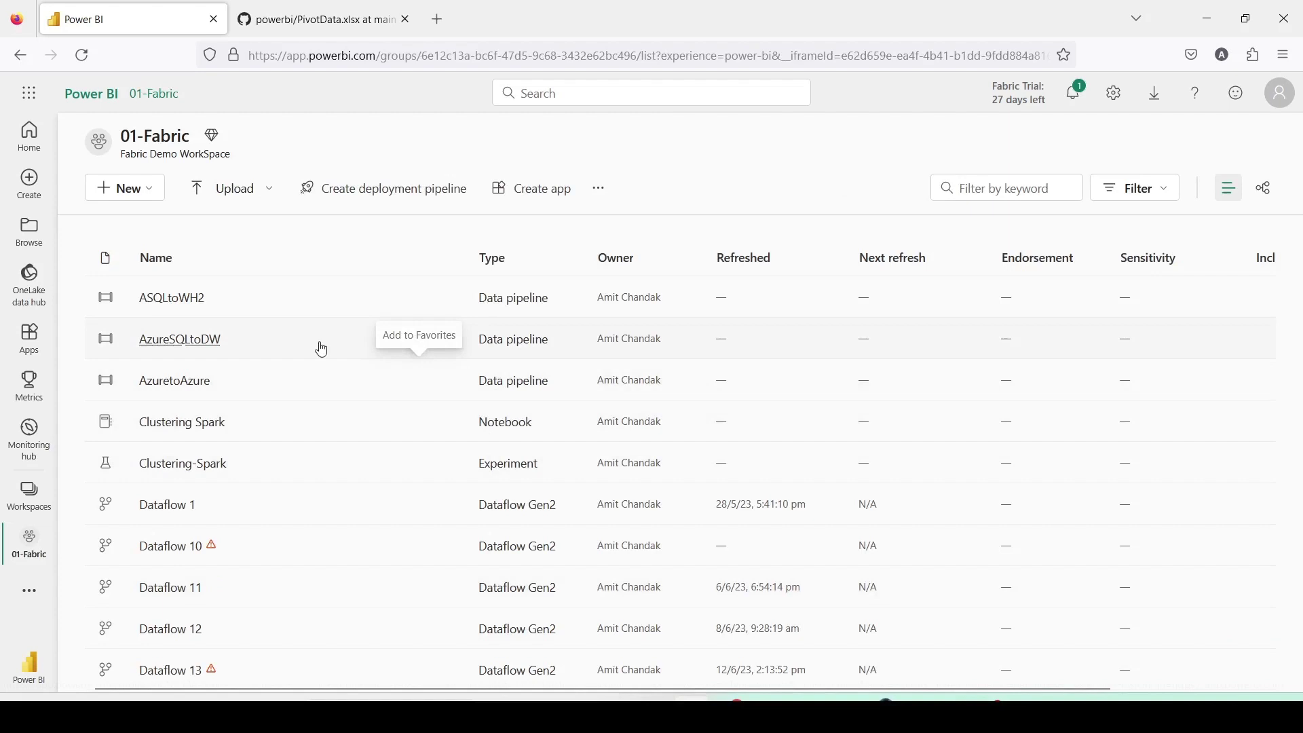
scroll(322, 350, "down", 5)
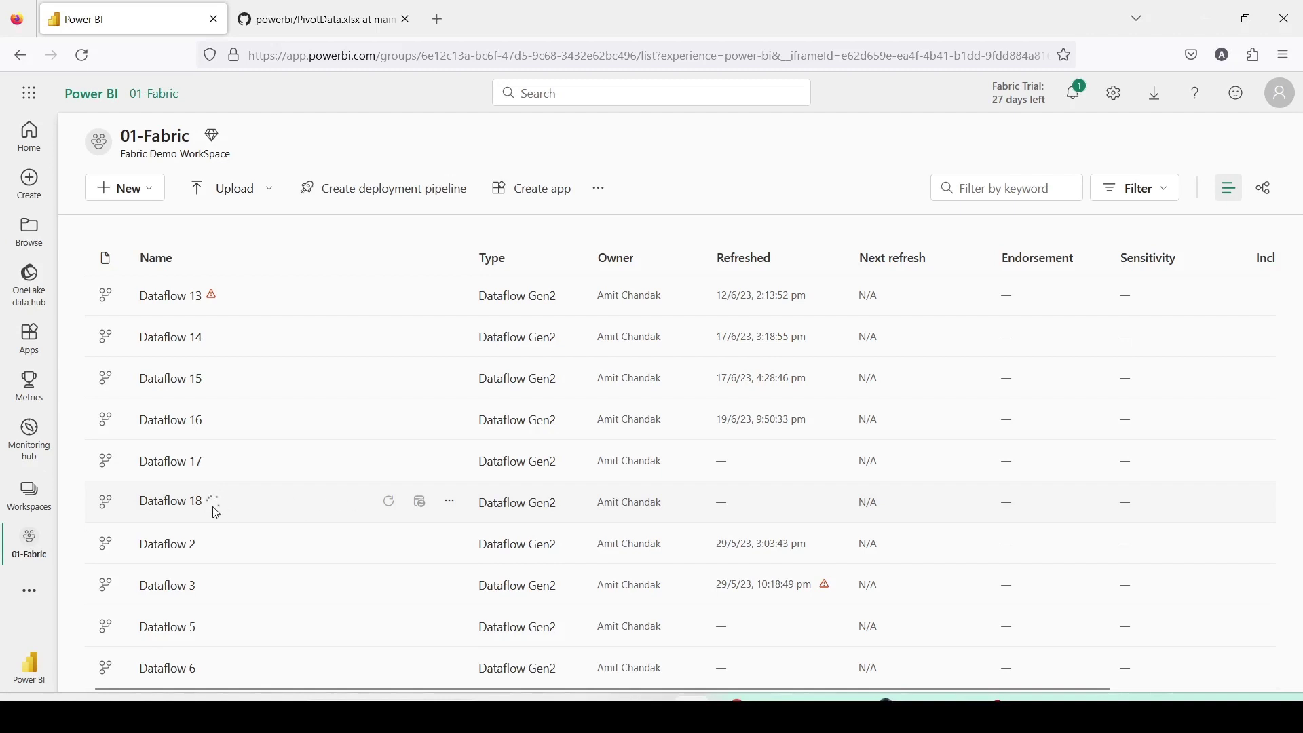
Step: Examine the refresh history of Dataflow 18 once publishing ends, including the status of its tables and activities for the latest run
mouse_move(217, 511)
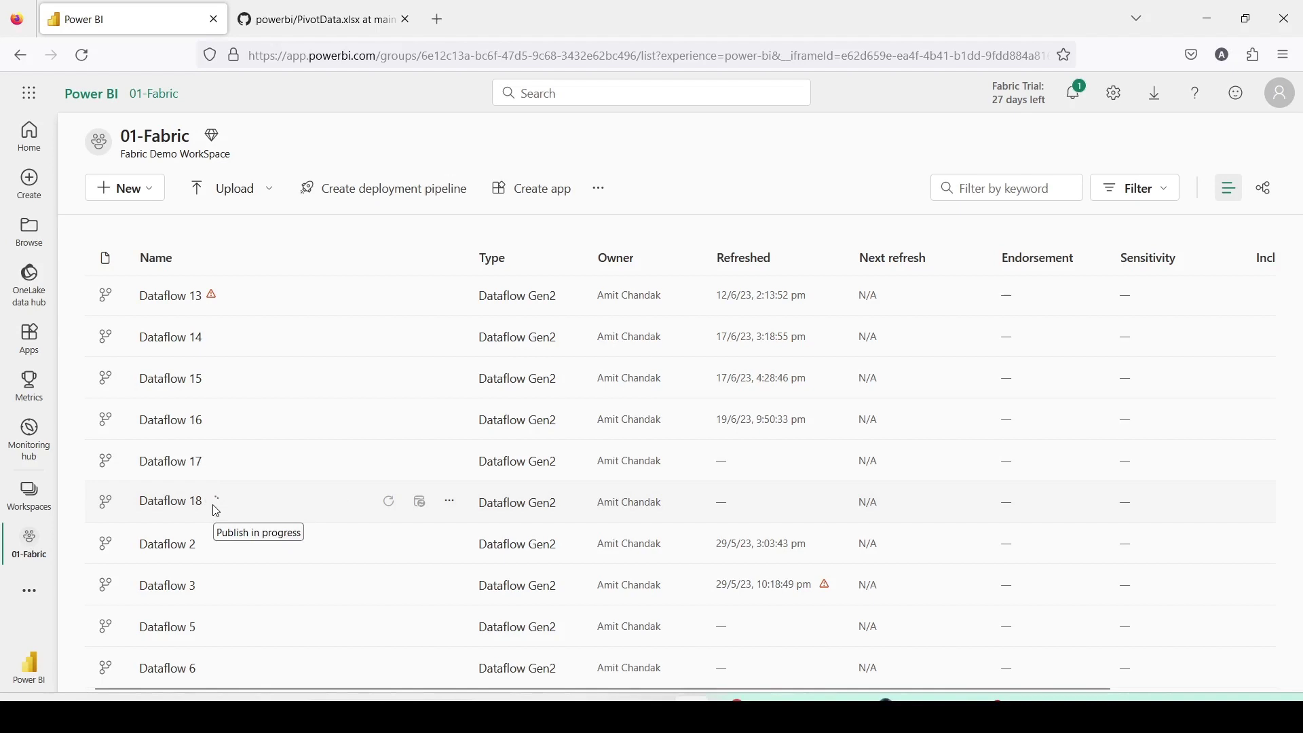
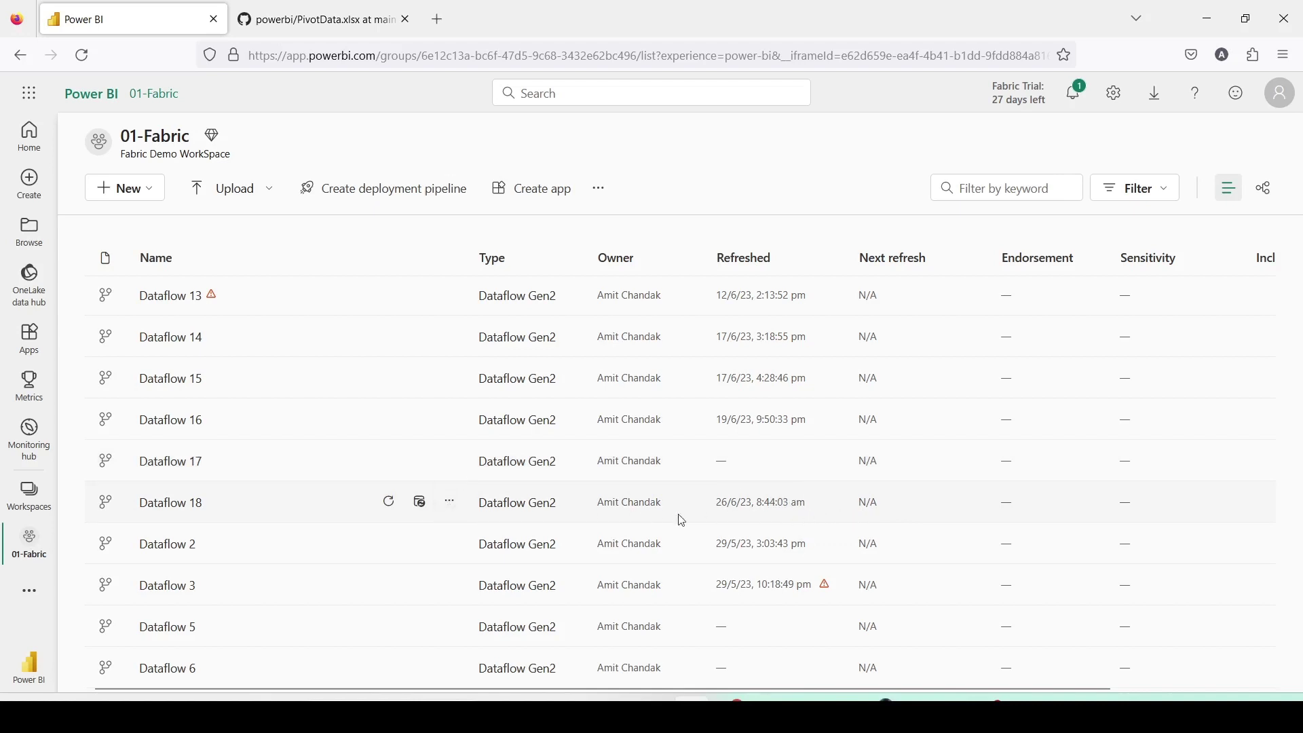
left_click(450, 502)
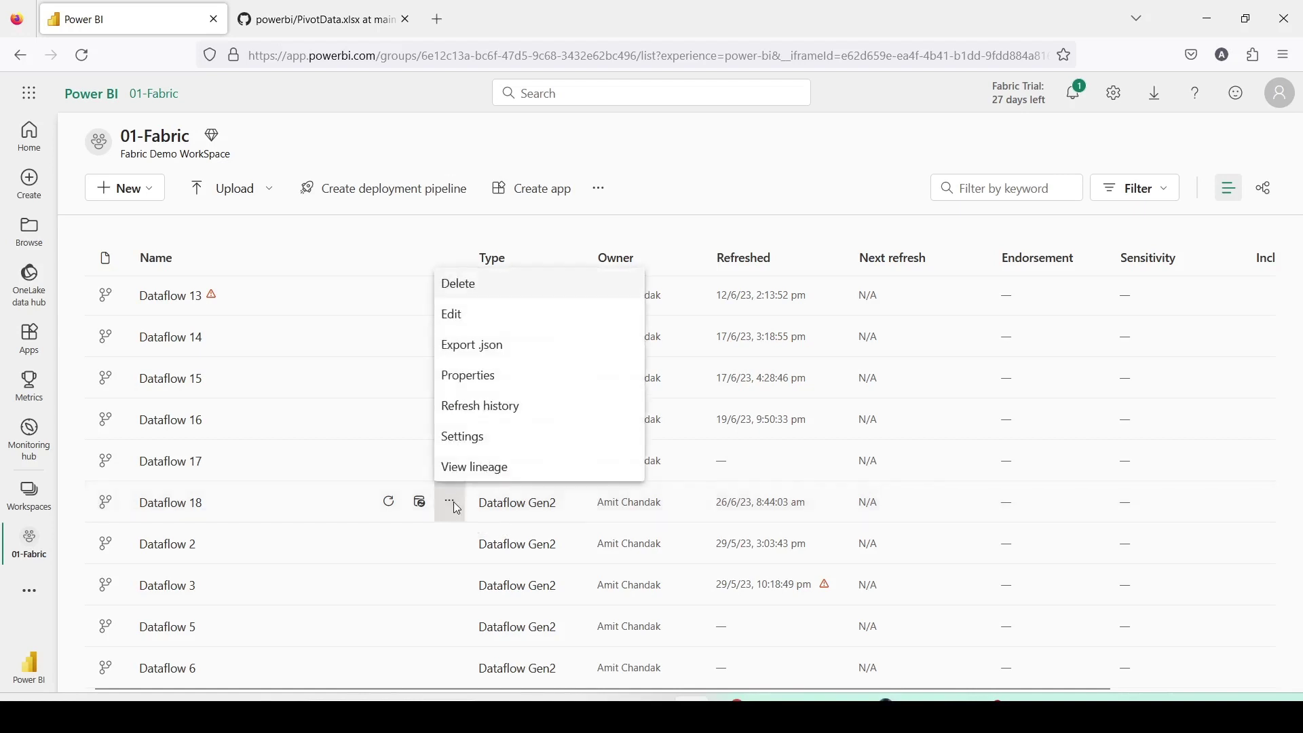
left_click(471, 416)
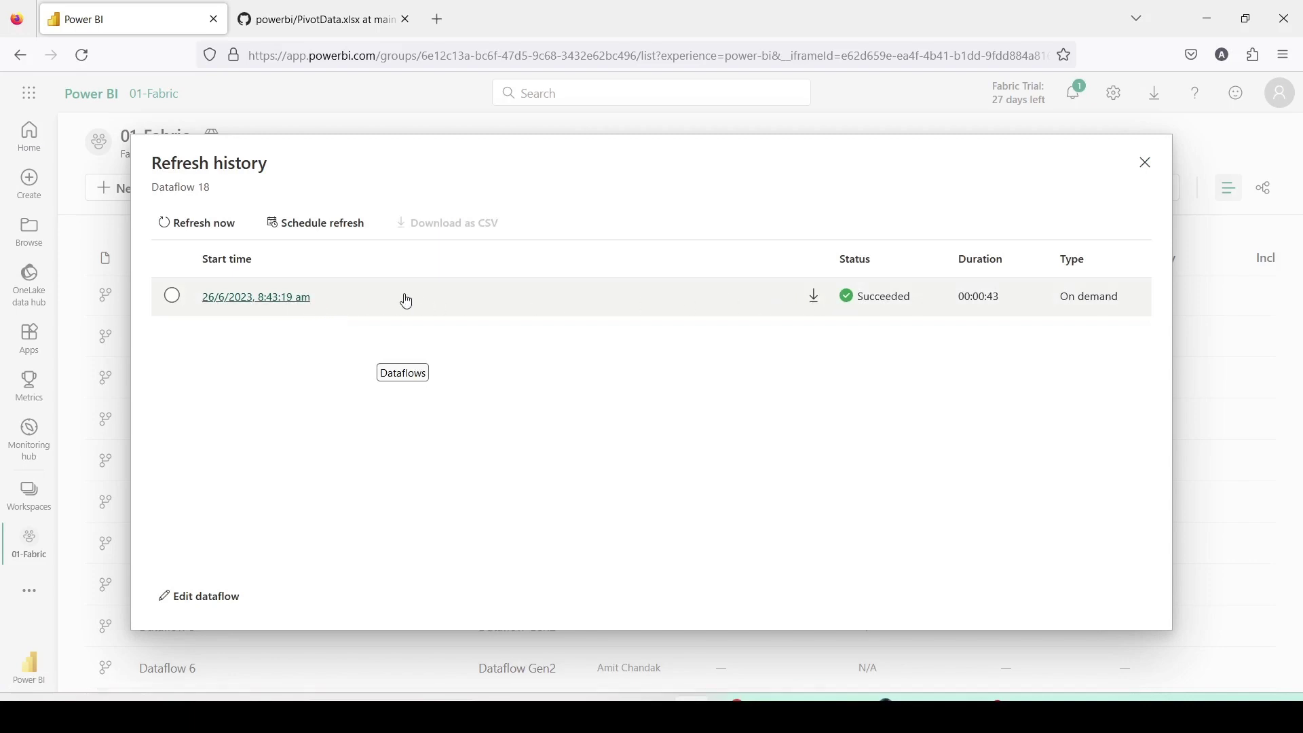
left_click(307, 297)
scroll(334, 372, "down", 3)
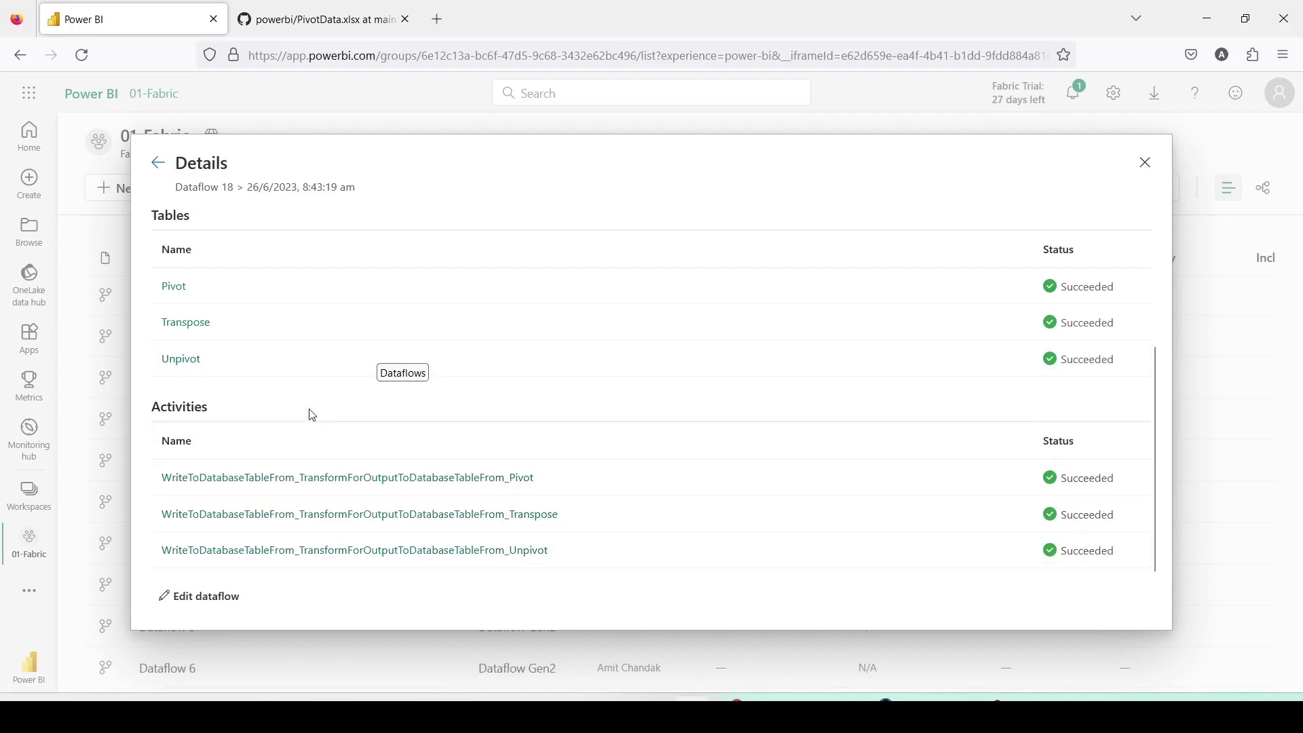
scroll(325, 382, "up", 3)
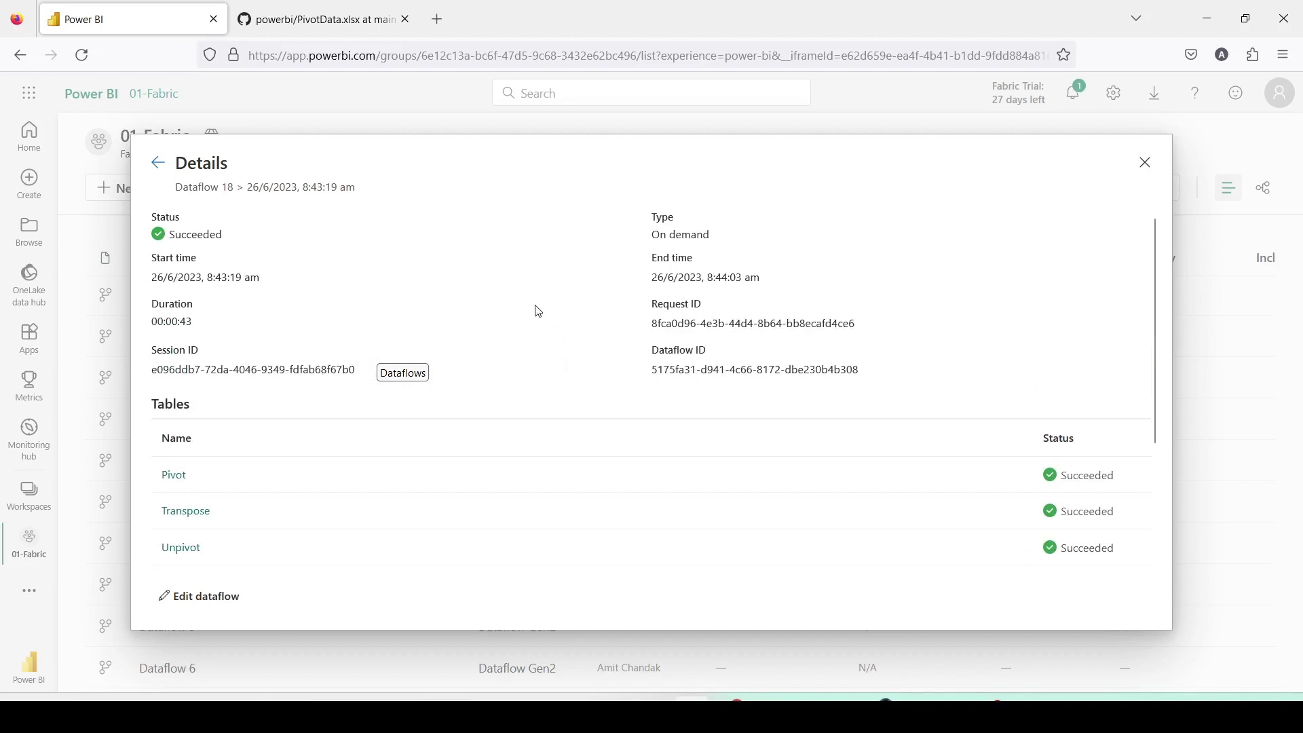
scroll(538, 311, "down", 3)
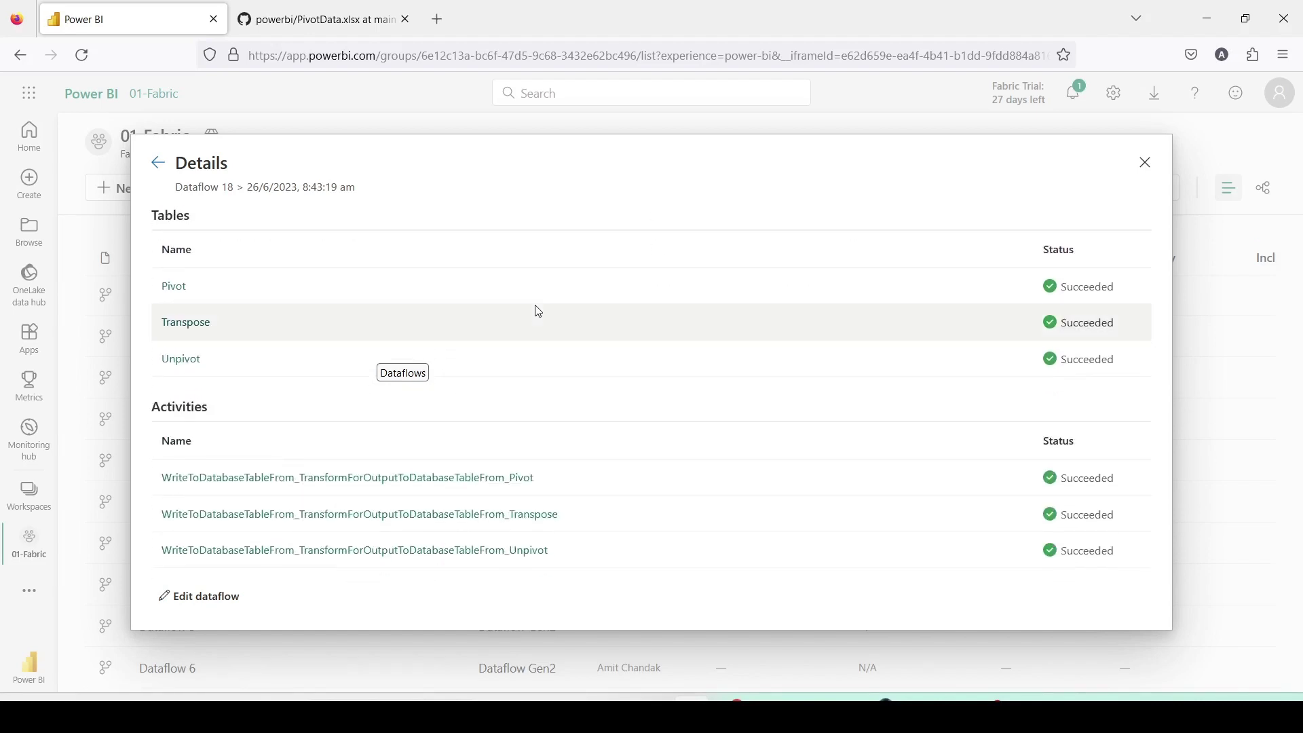
left_click(1145, 165)
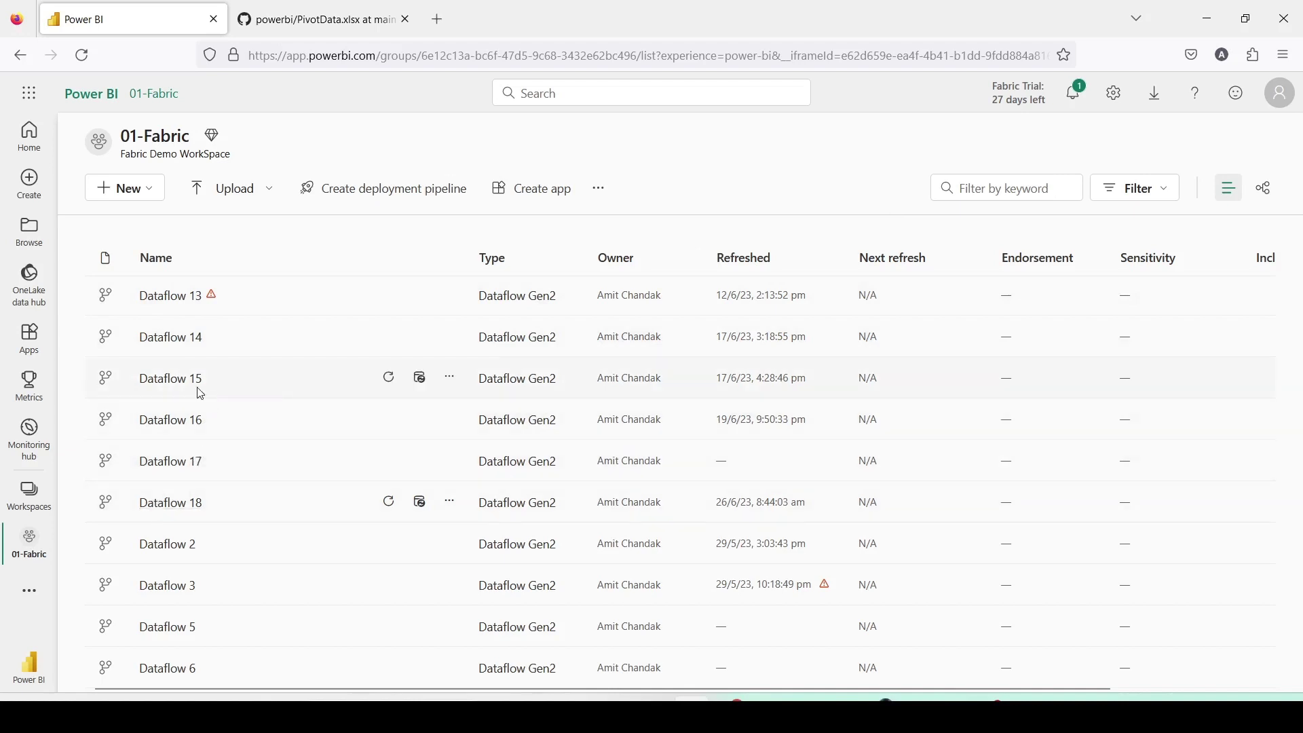
Step: Find the Warehouse2 item of type Warehouse in the 01-Fabric workspace and open it
scroll(198, 393, "down", 10)
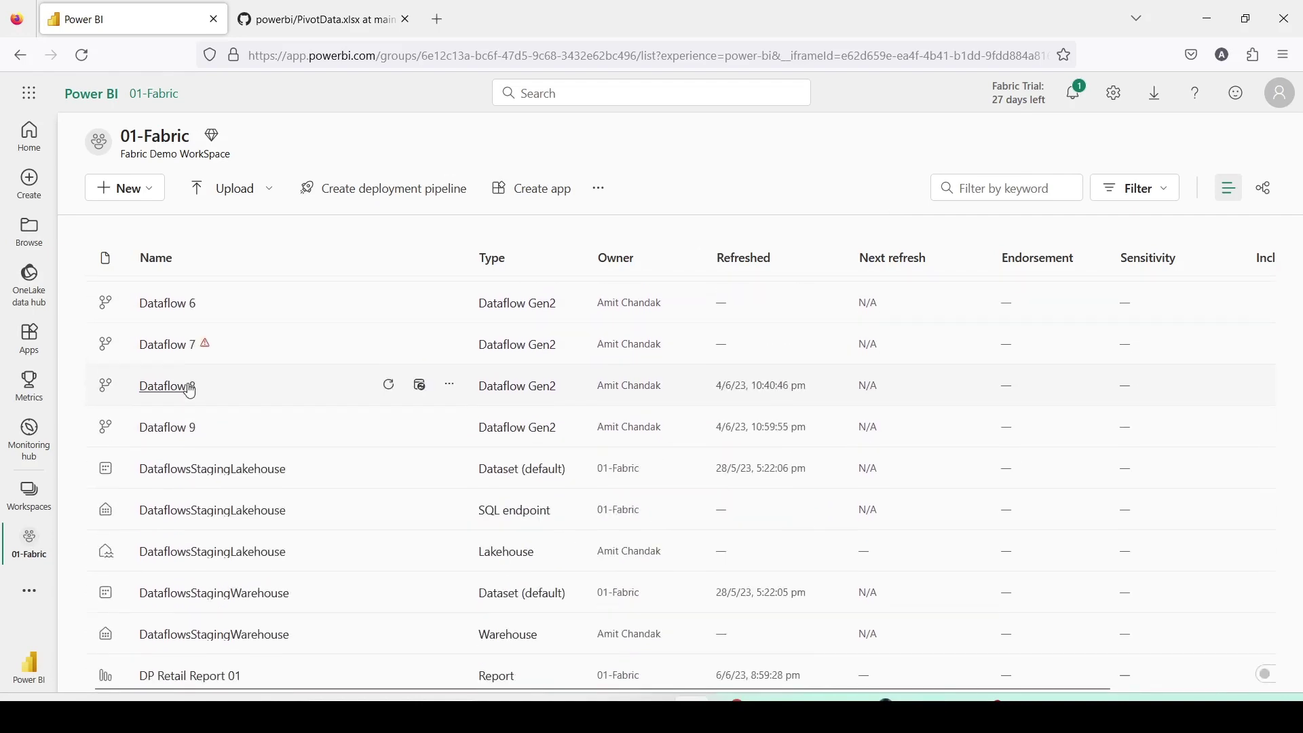
scroll(190, 389, "down", 15)
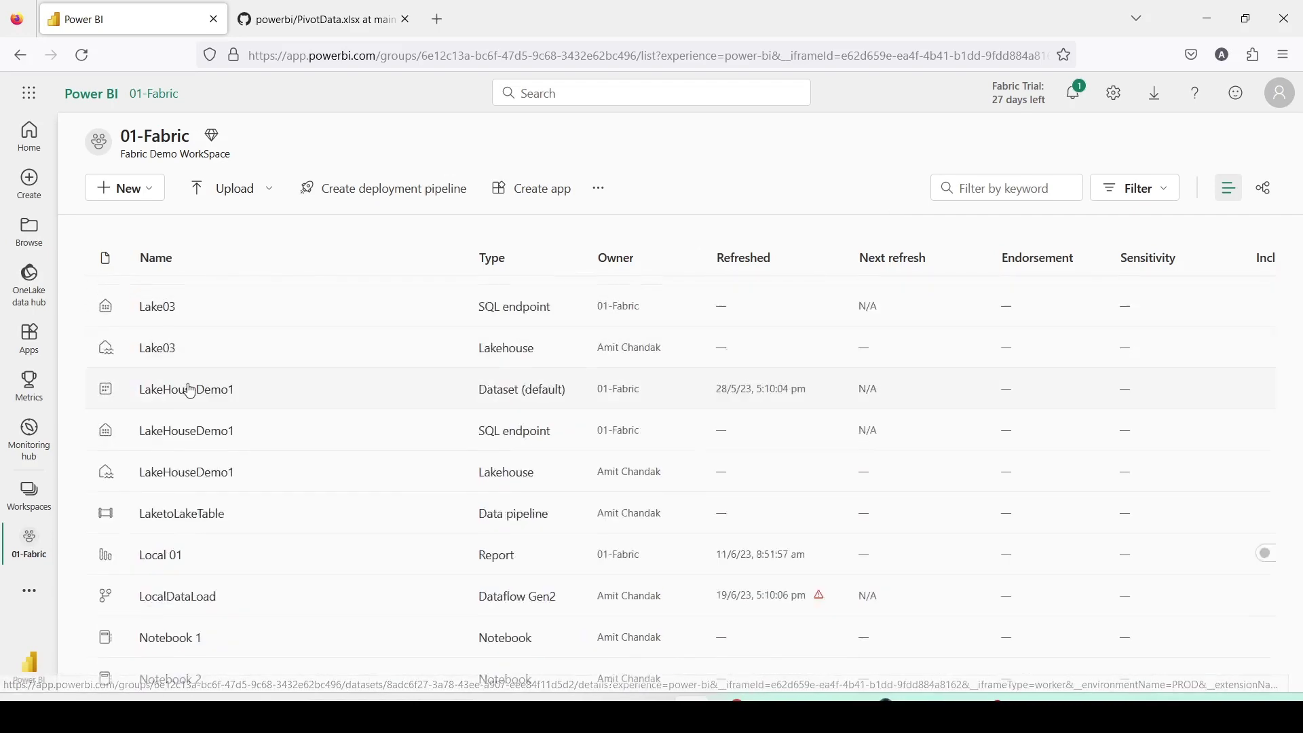
scroll(191, 389, "down", 15)
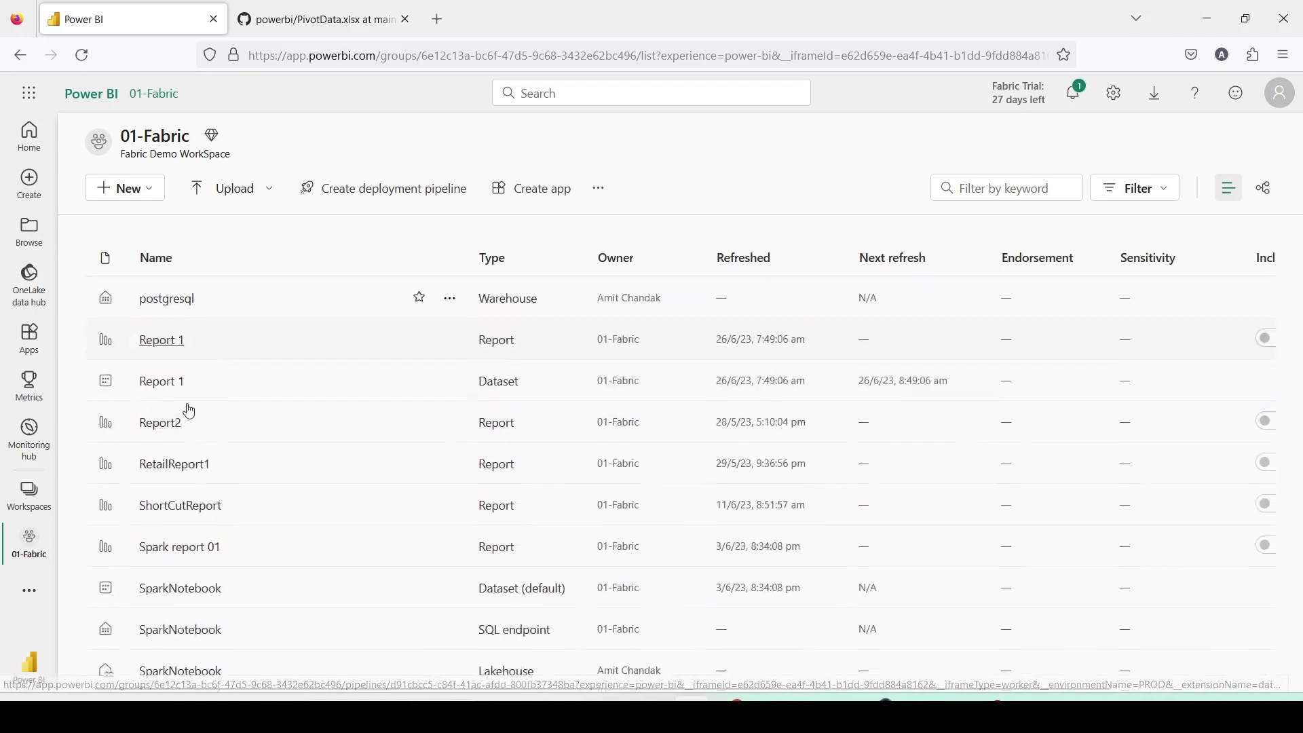
scroll(189, 411, "down", 6)
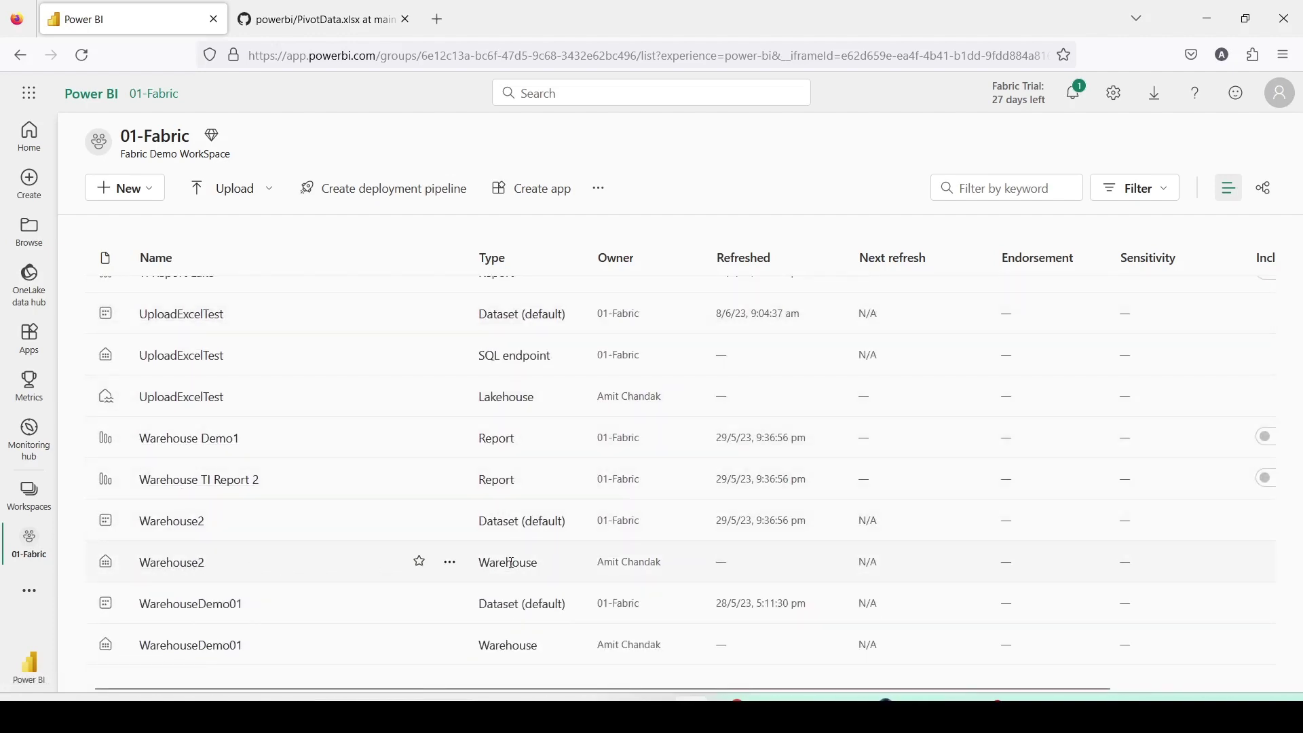
left_click(172, 562)
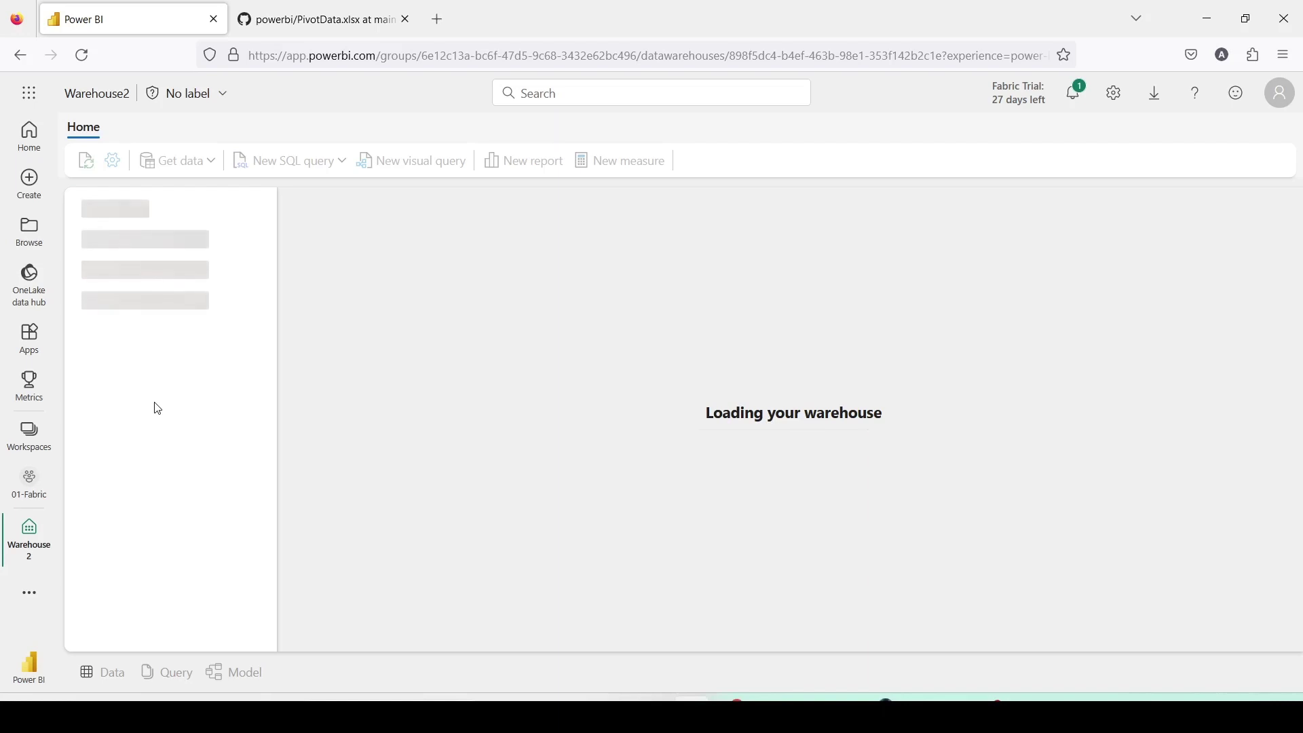
Step: Preview the data of the Transpose_DF, Unpivot_DF and Pivot_df tables in Warehouse2's dbo schema
scroll(187, 411, "down", 6)
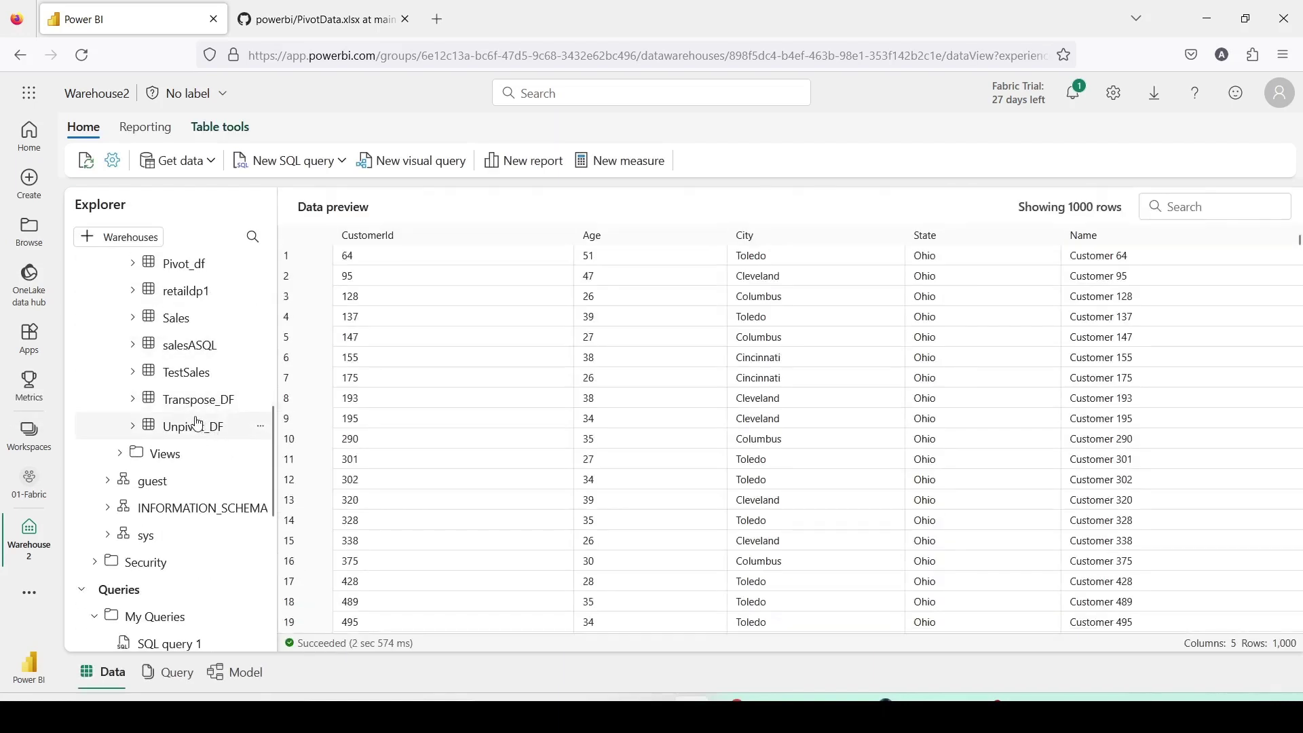
scroll(203, 428, "up", 3)
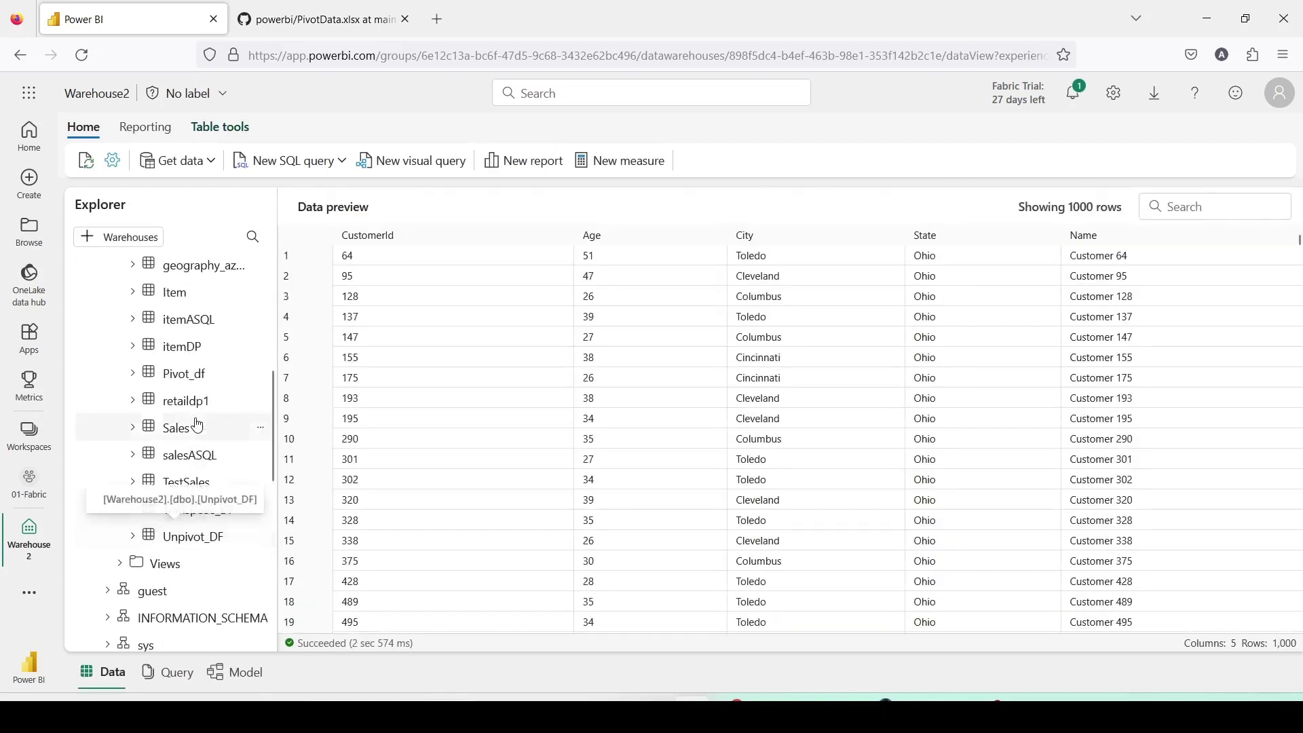
left_click(185, 514)
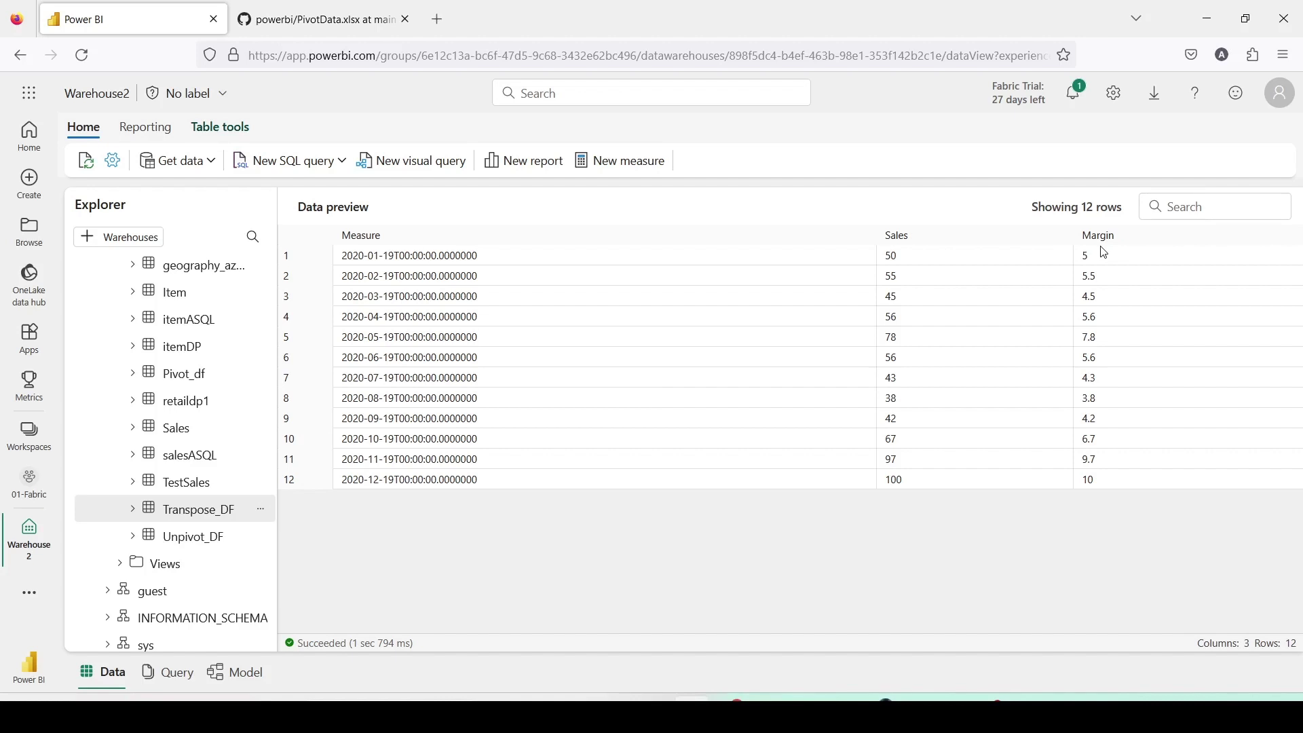
left_click(189, 535)
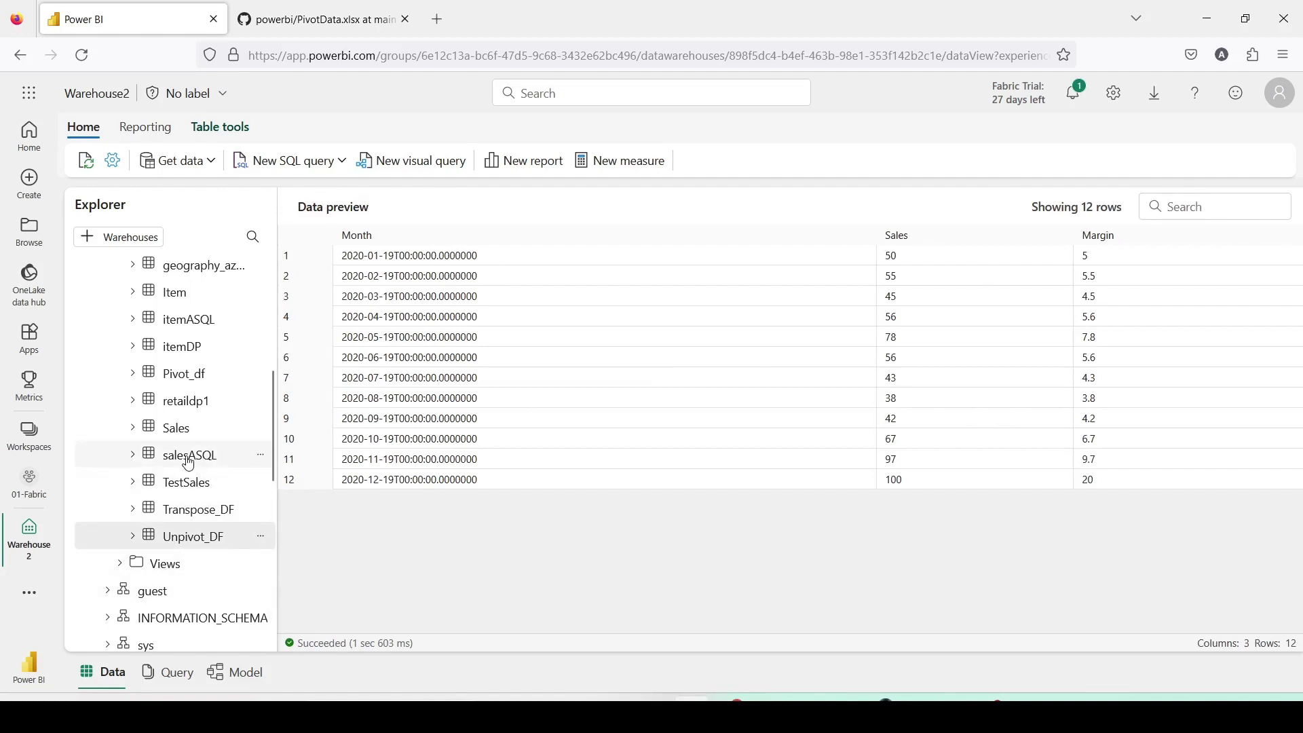
scroll(189, 466, "up", 2)
scroll(191, 461, "down", 2)
scroll(192, 459, "up", 6)
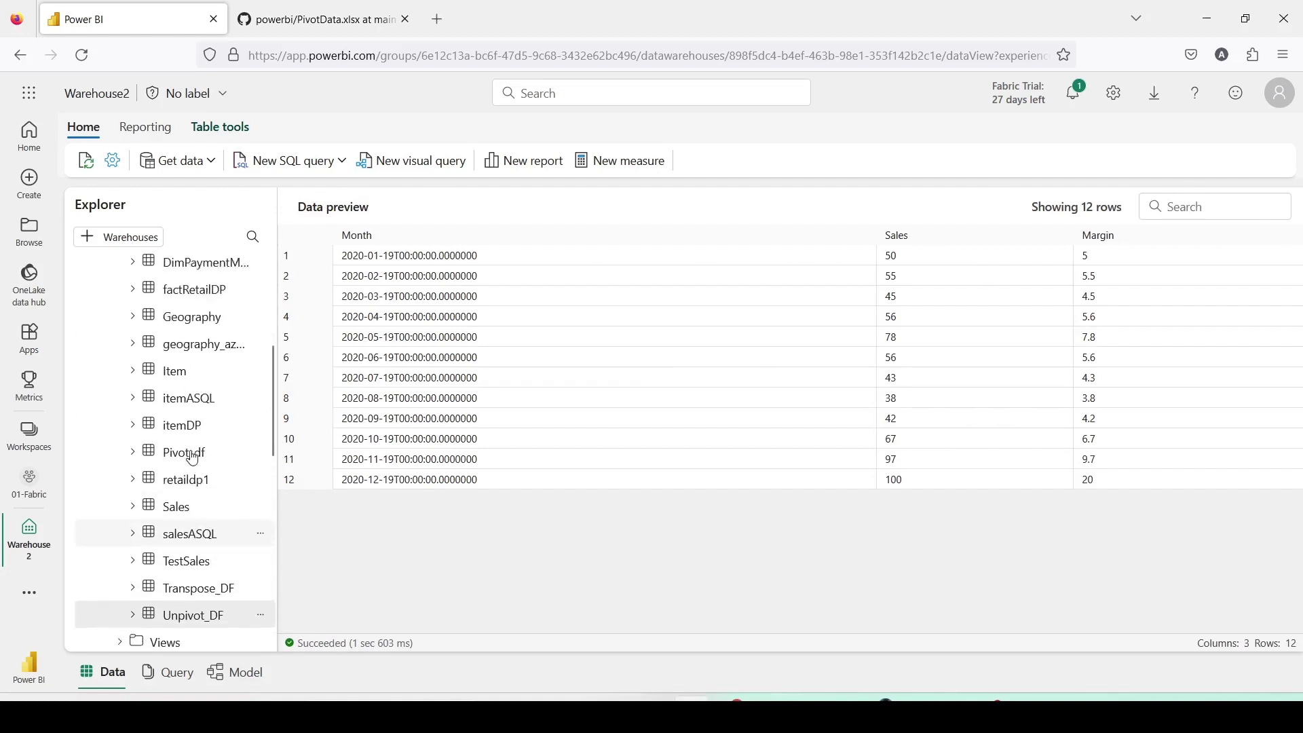
scroll(195, 451, "down", 2)
scroll(195, 450, "down", 4)
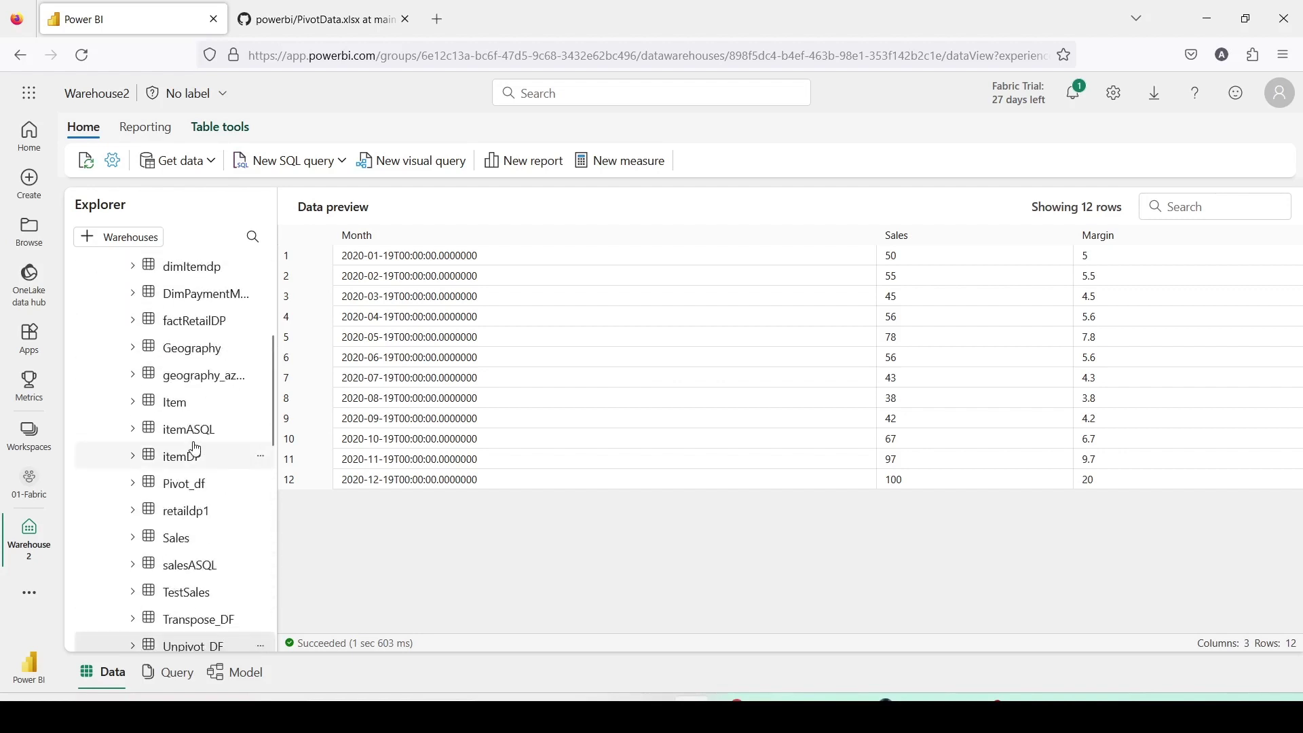
left_click(194, 375)
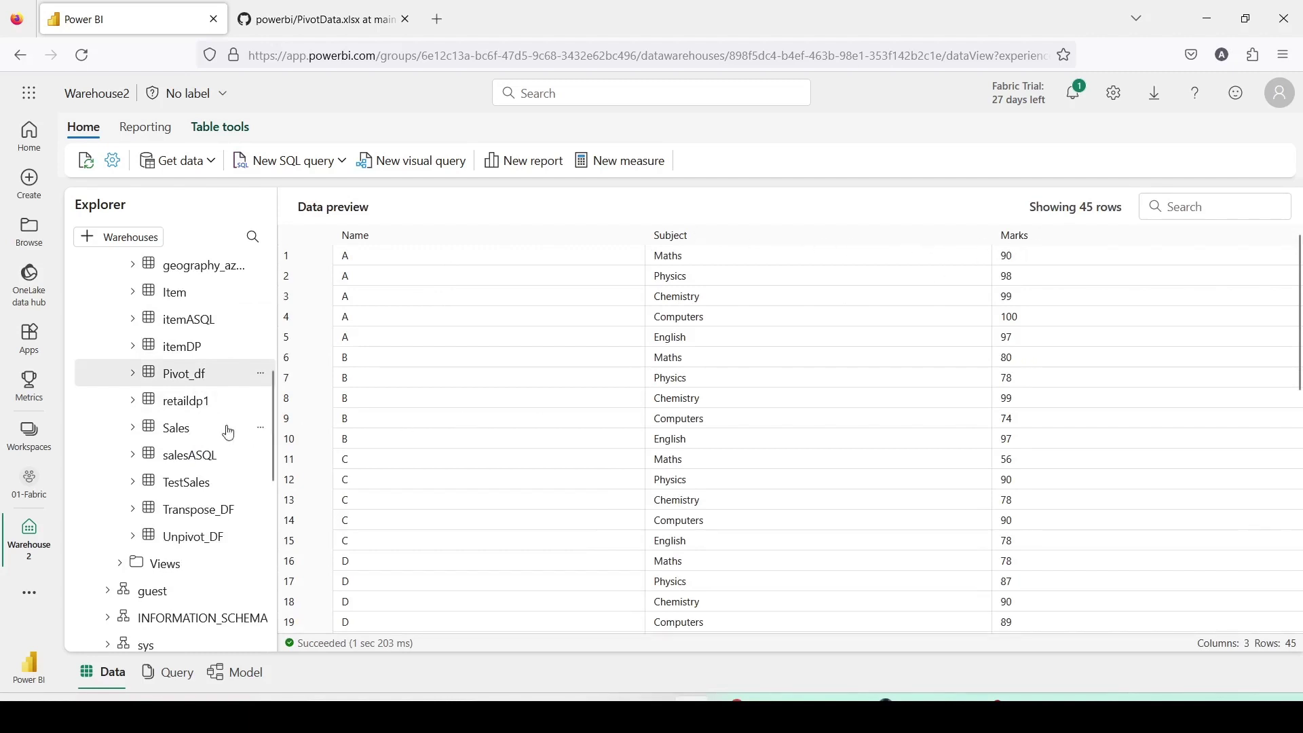
Step: Generate a Select TOP 100 SQL query on the Pivot_df table and run the whole statement
right_click(183, 386)
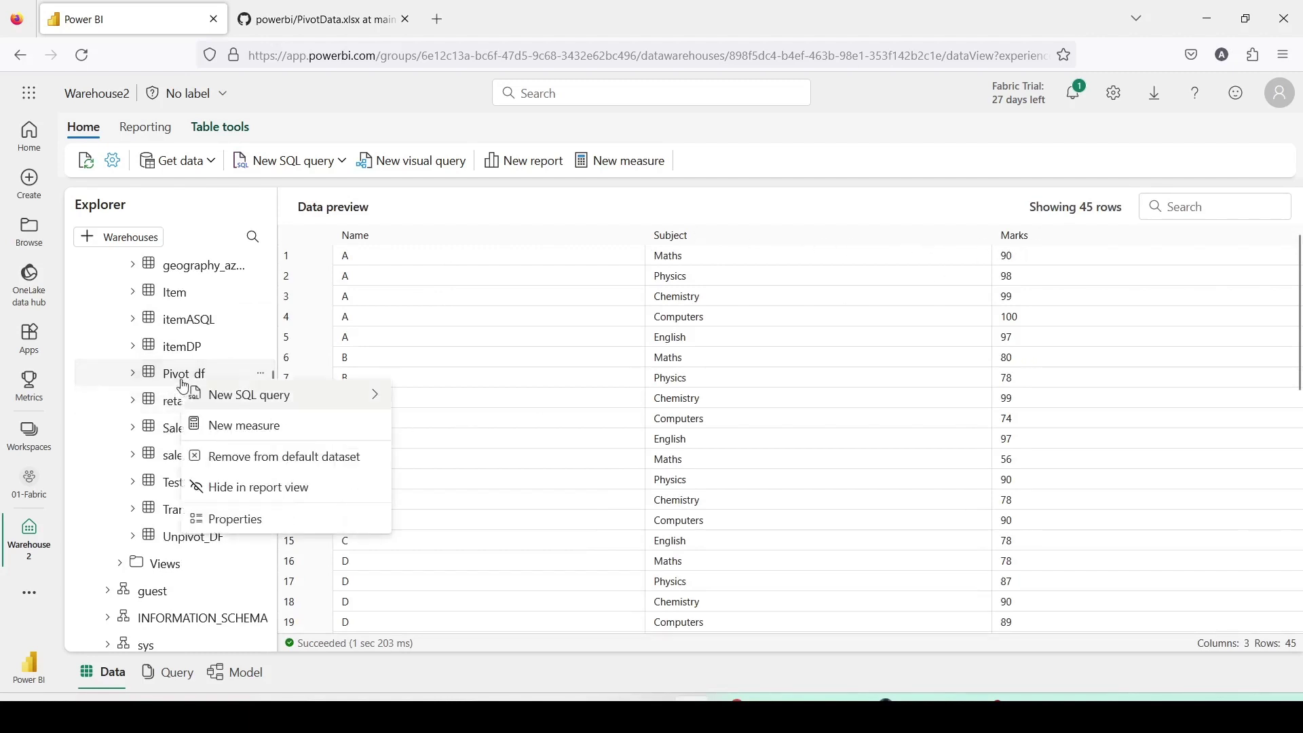
mouse_move(246, 400)
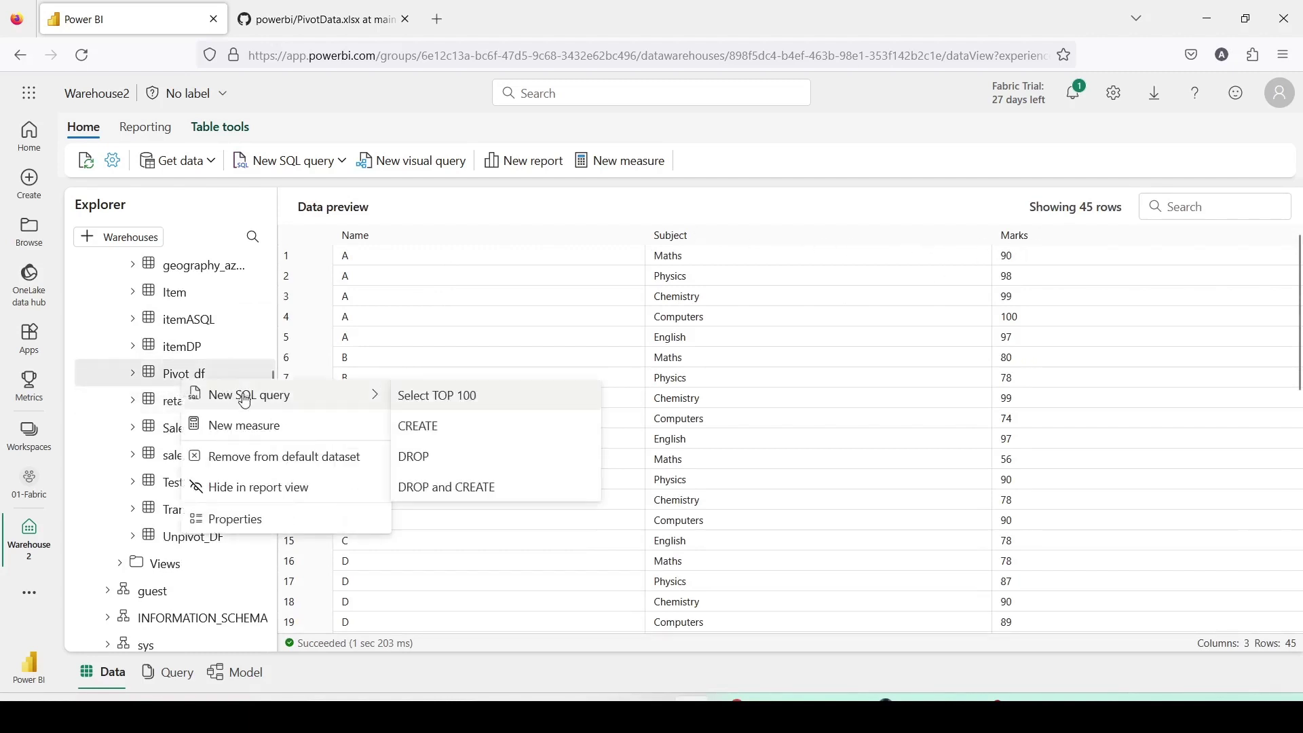
left_click(439, 397)
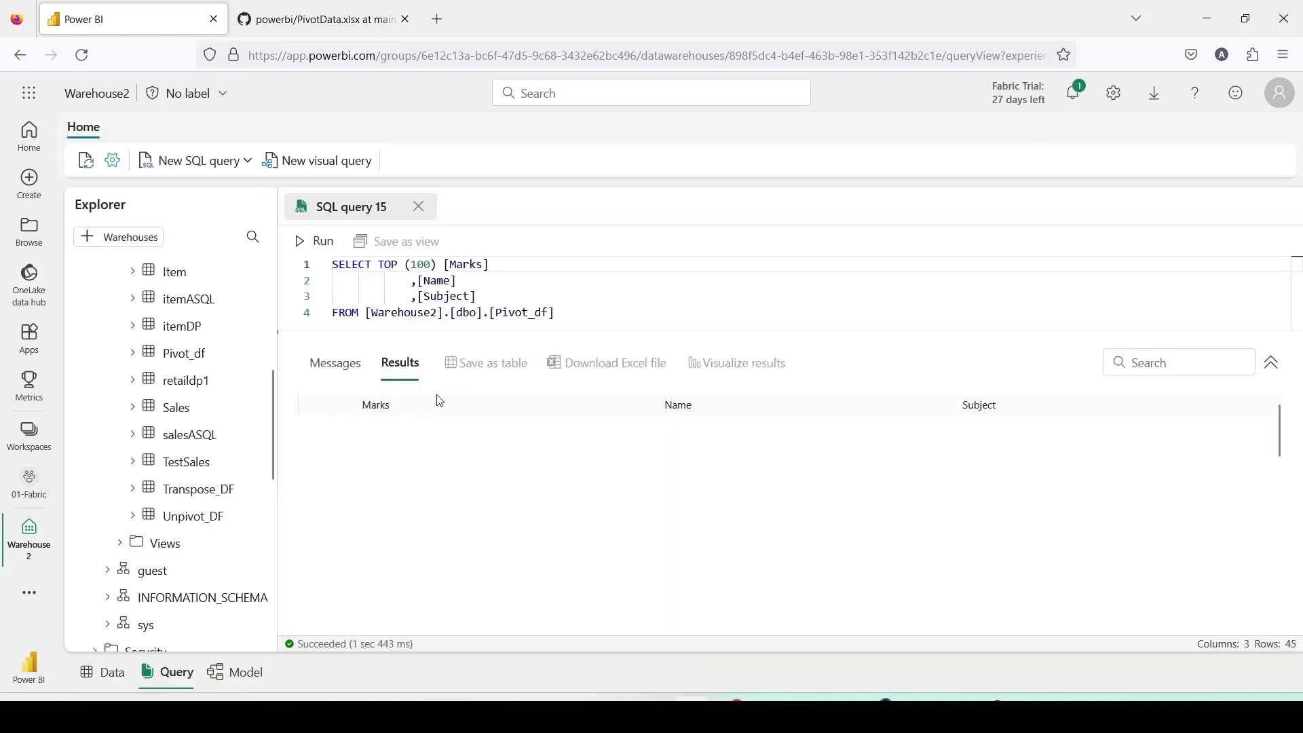
left_click_drag(556, 313, 332, 264)
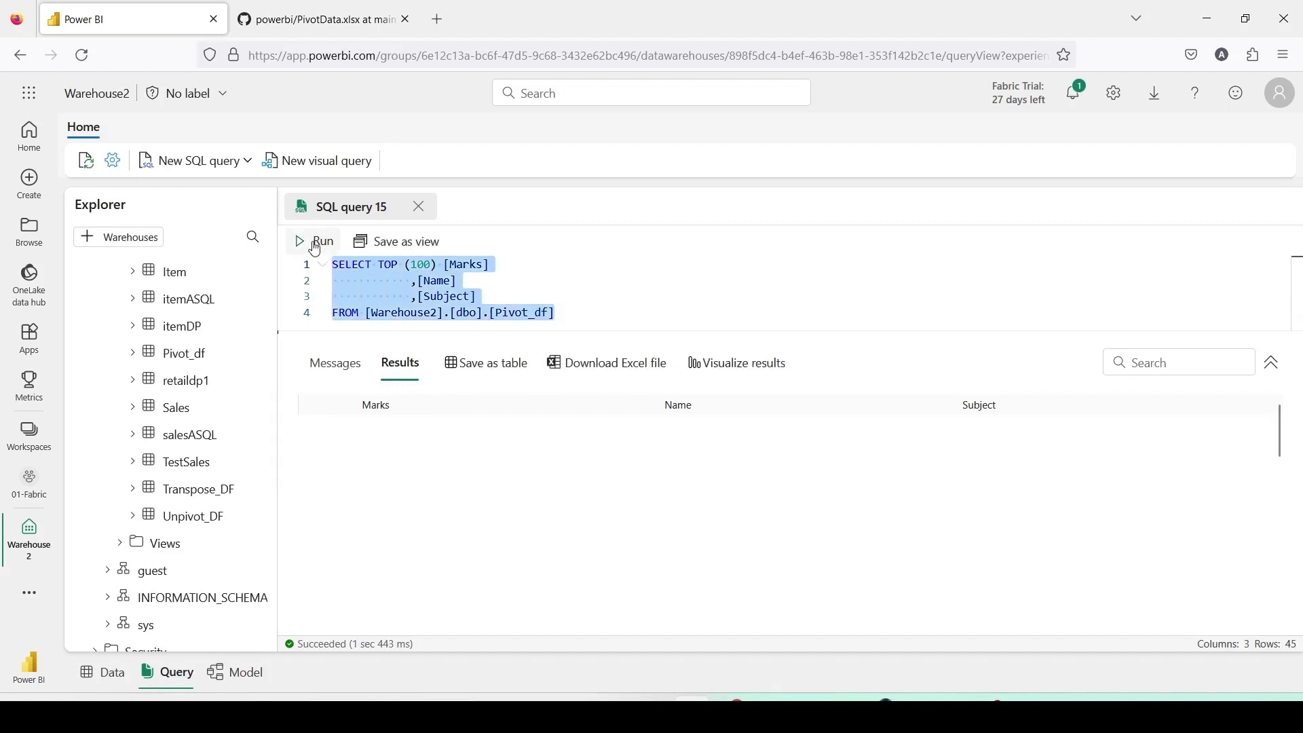
left_click(315, 242)
Step: Remove TOP (100) from the Pivot_df query and rerun the full SELECT statement
left_click_drag(436, 265, 380, 265)
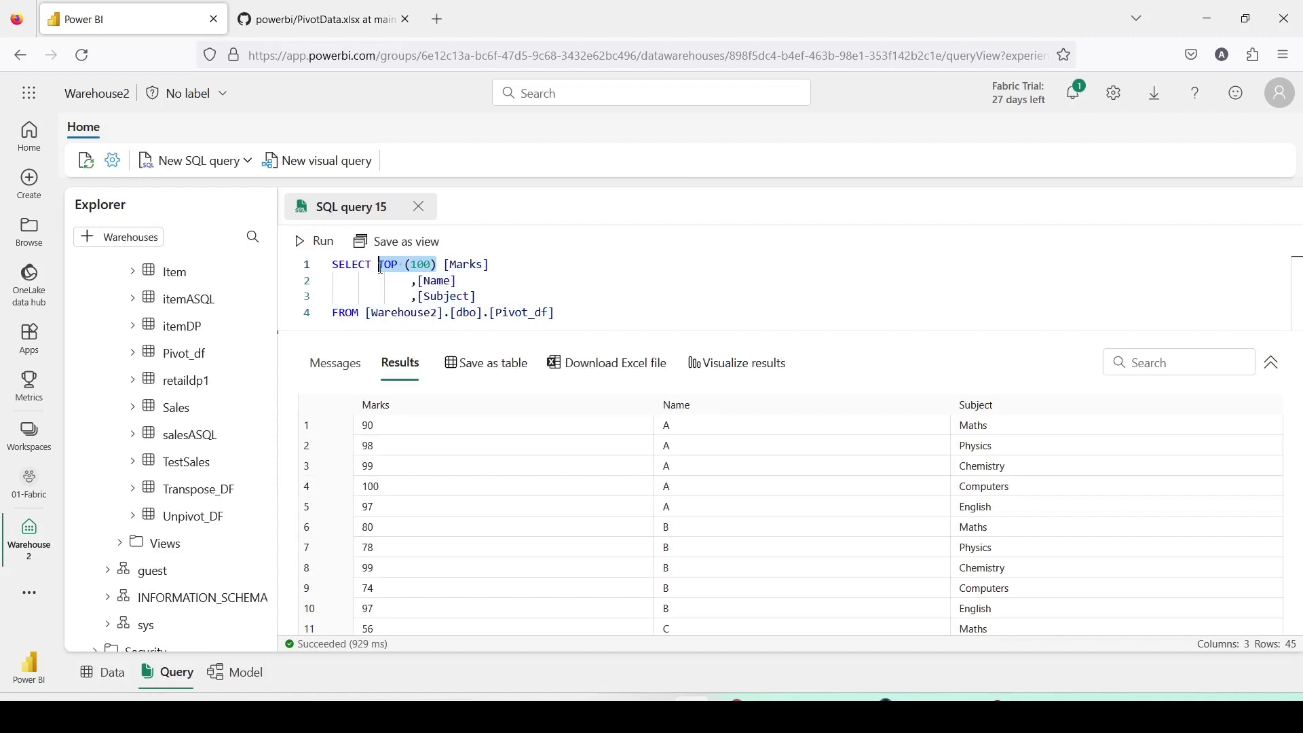
key("BackSpace")
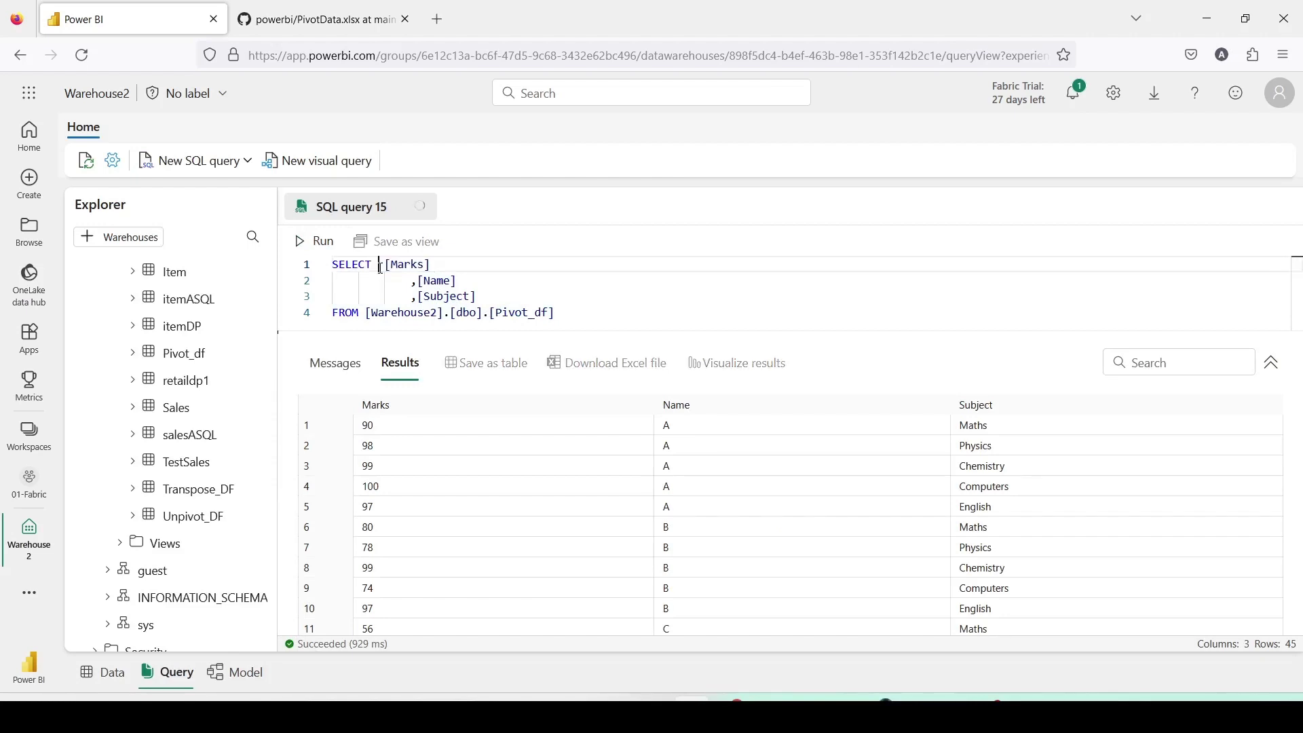
key("ctrl+a")
left_click(316, 242)
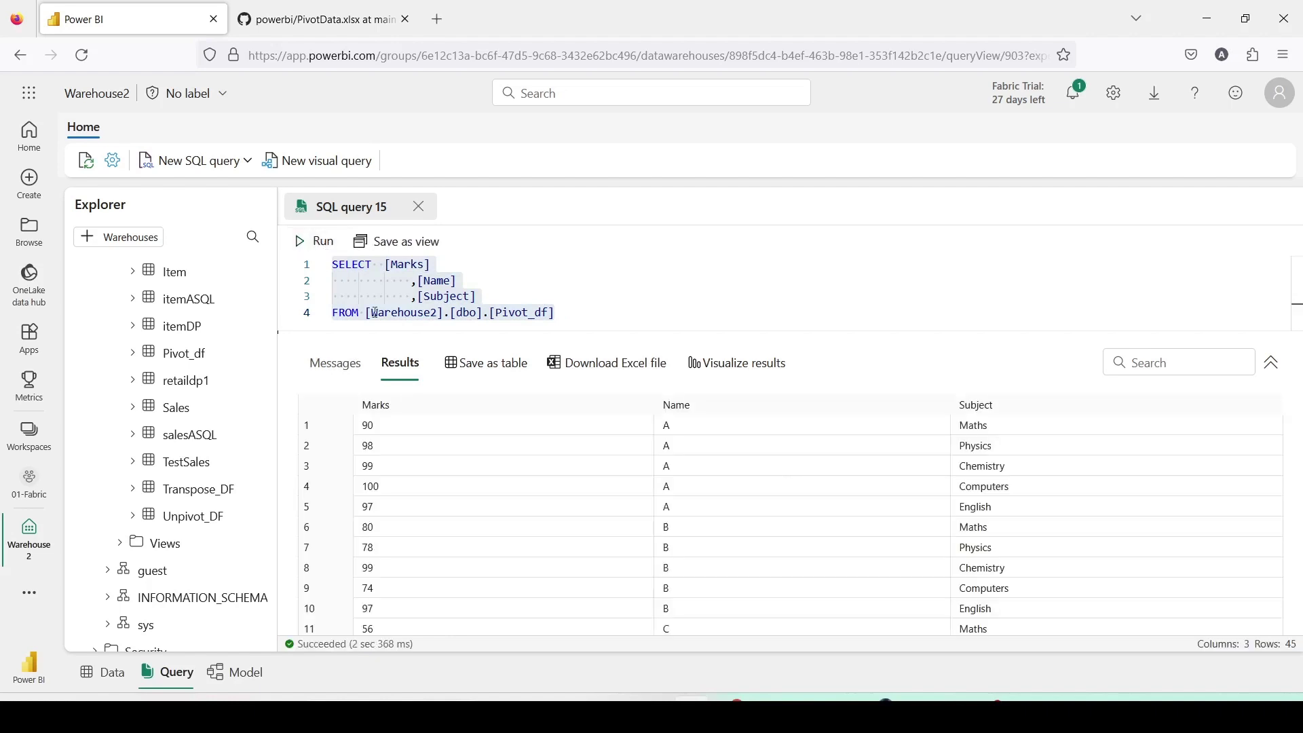
Step: Check Warehouse2's model diagram, return to the data view and create a new report from the warehouse
left_click(257, 673)
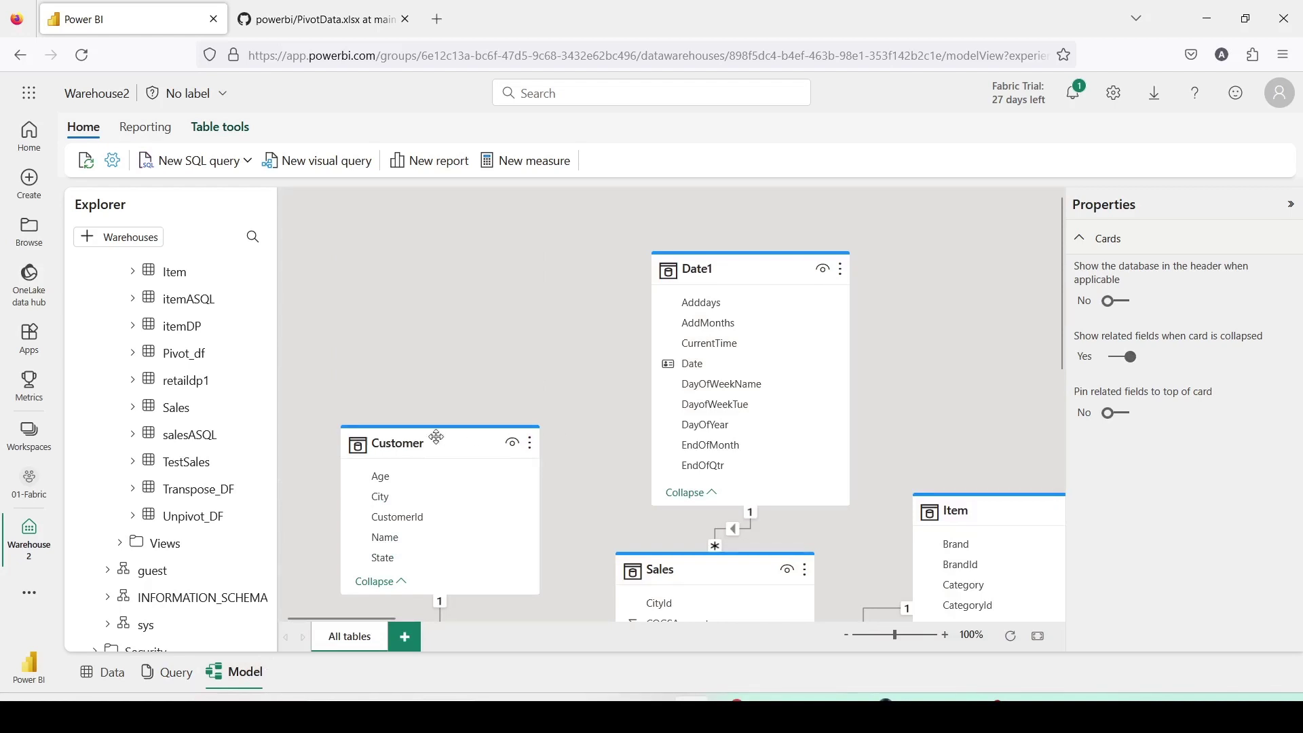
left_click(118, 681)
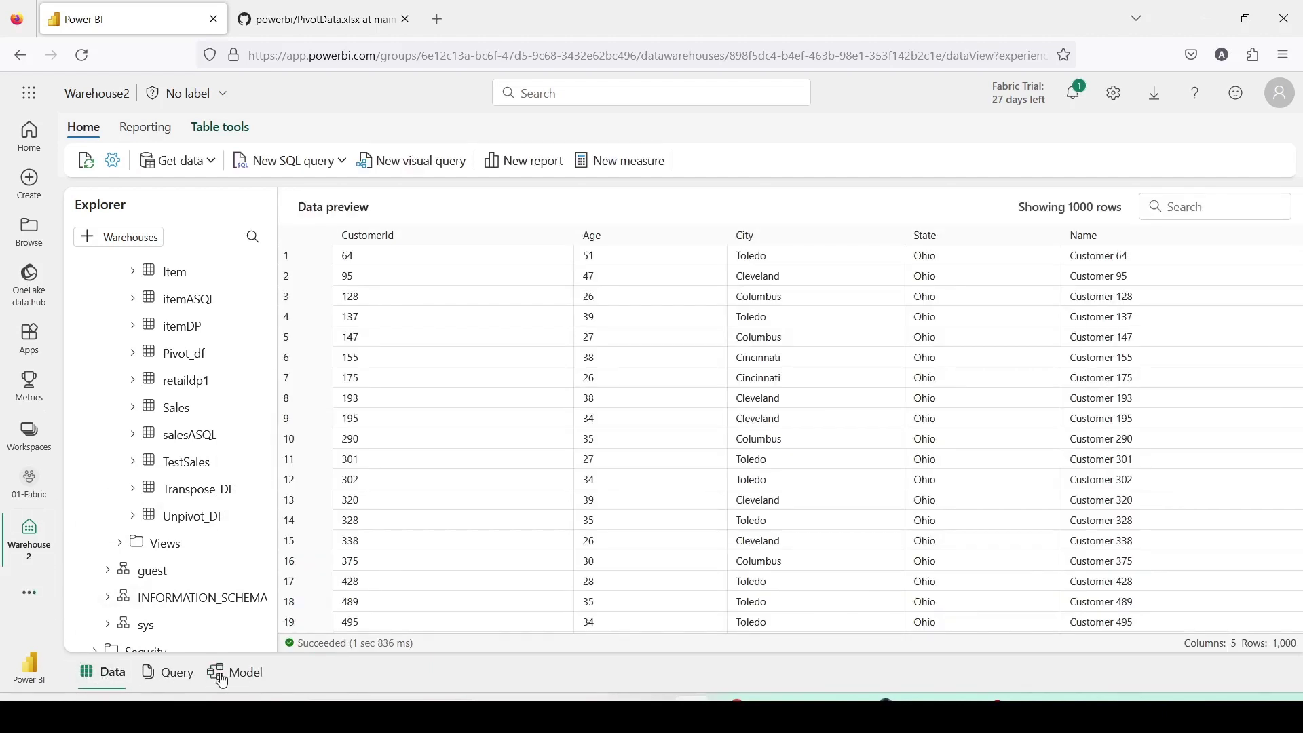
left_click(534, 169)
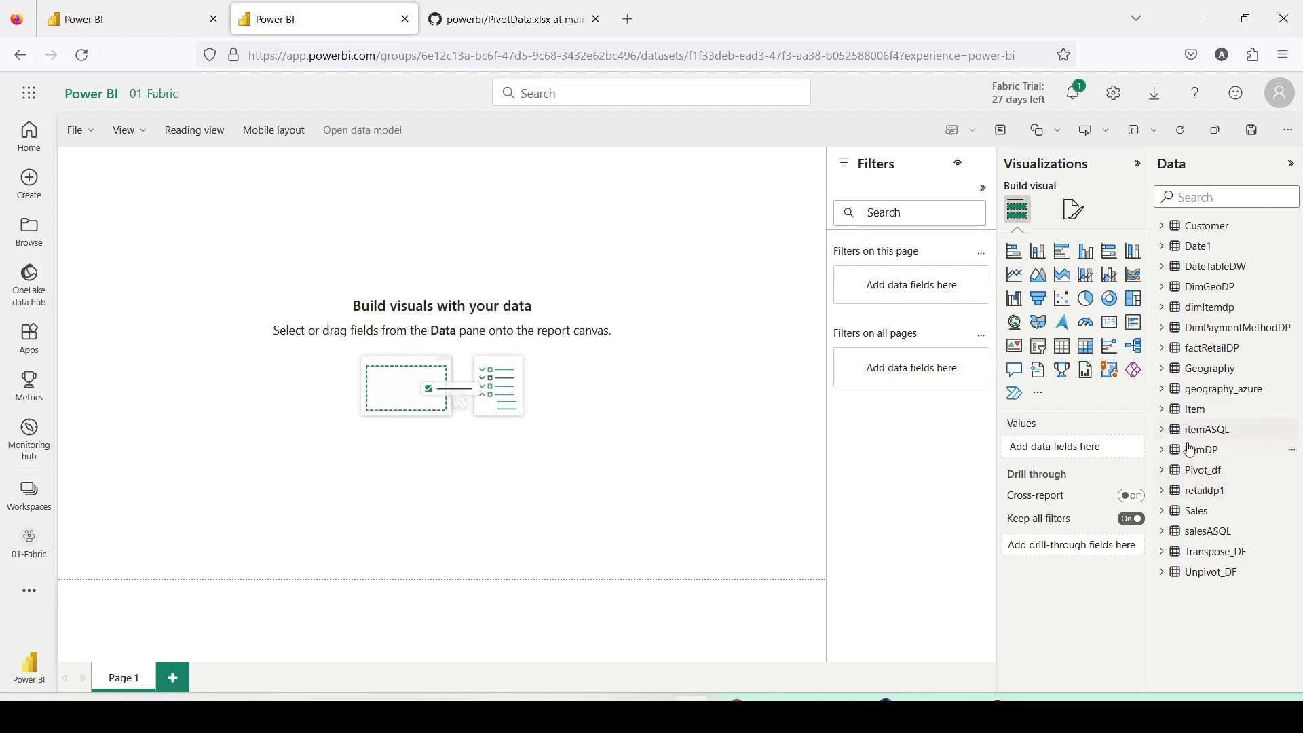
Step: Build a table visual from Pivot_df with Name, Subject and Marks, and enlarge it on the report canvas
left_click(1167, 477)
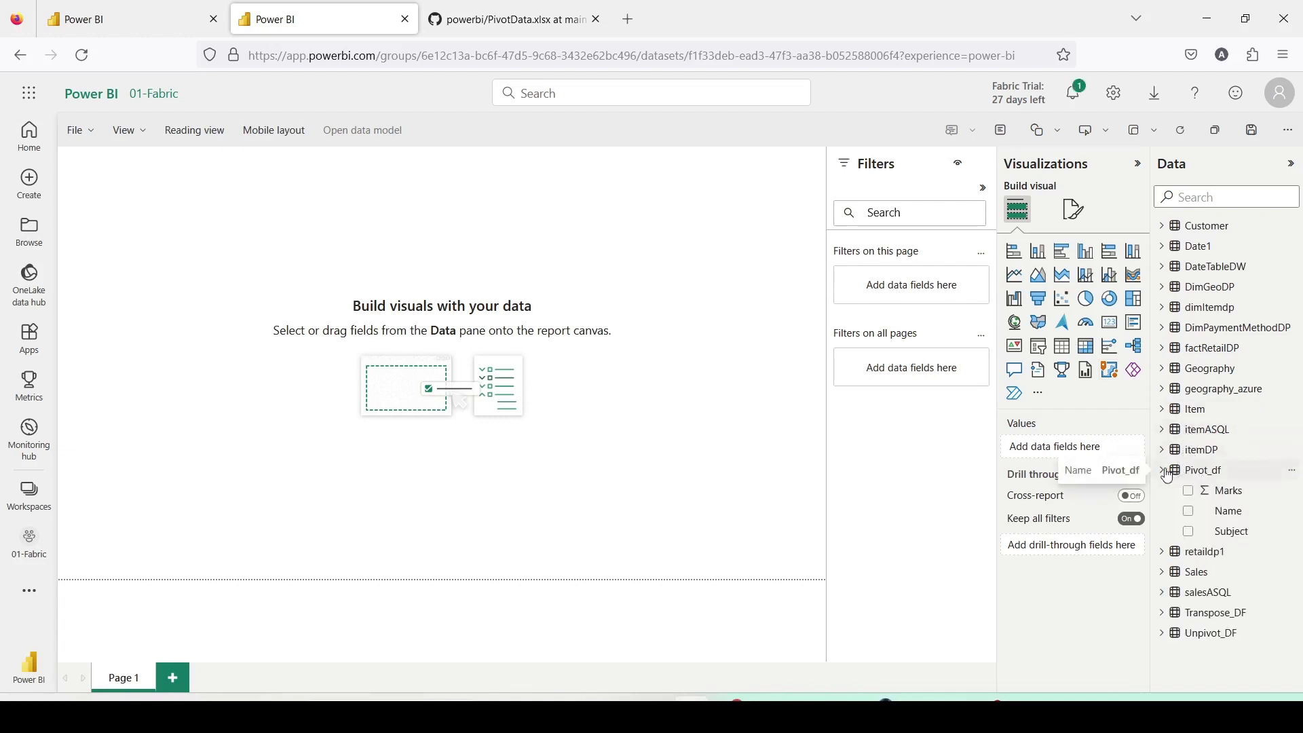
left_click_drag(1230, 511, 268, 251)
left_click_drag(1232, 536, 296, 254)
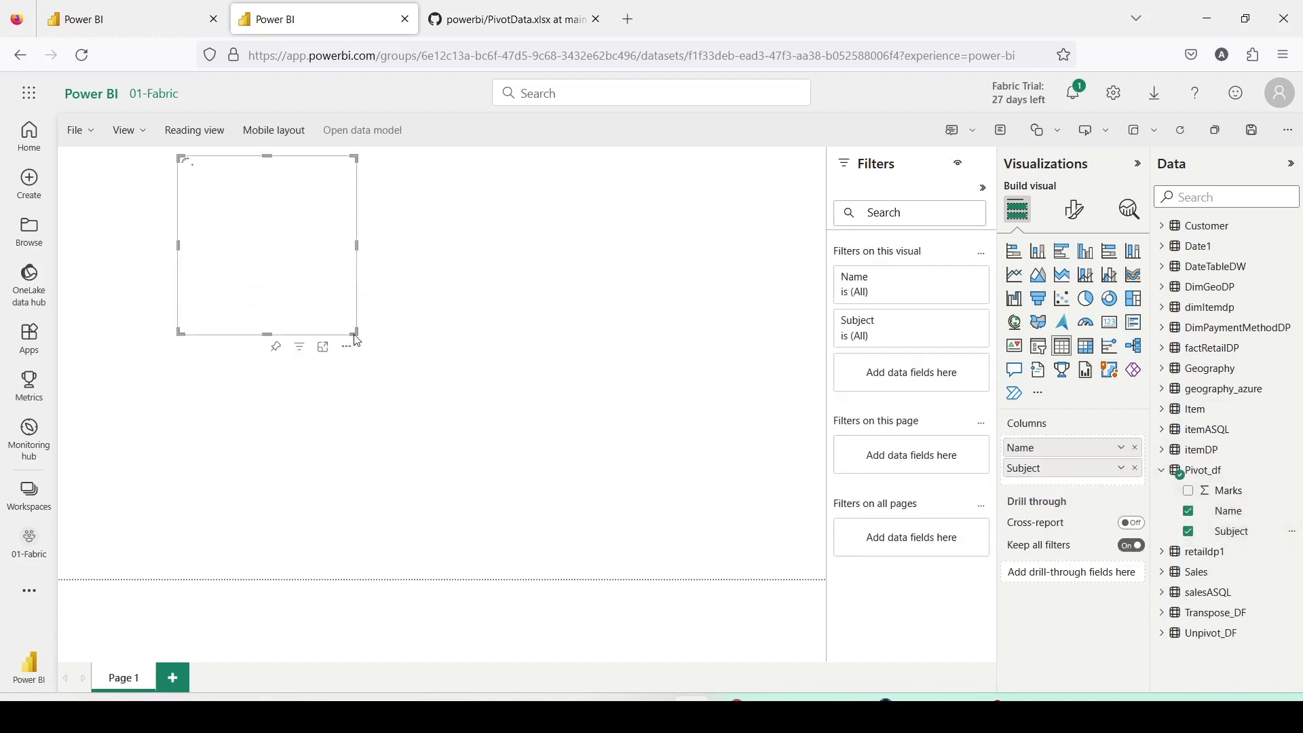
left_click_drag(355, 334, 612, 483)
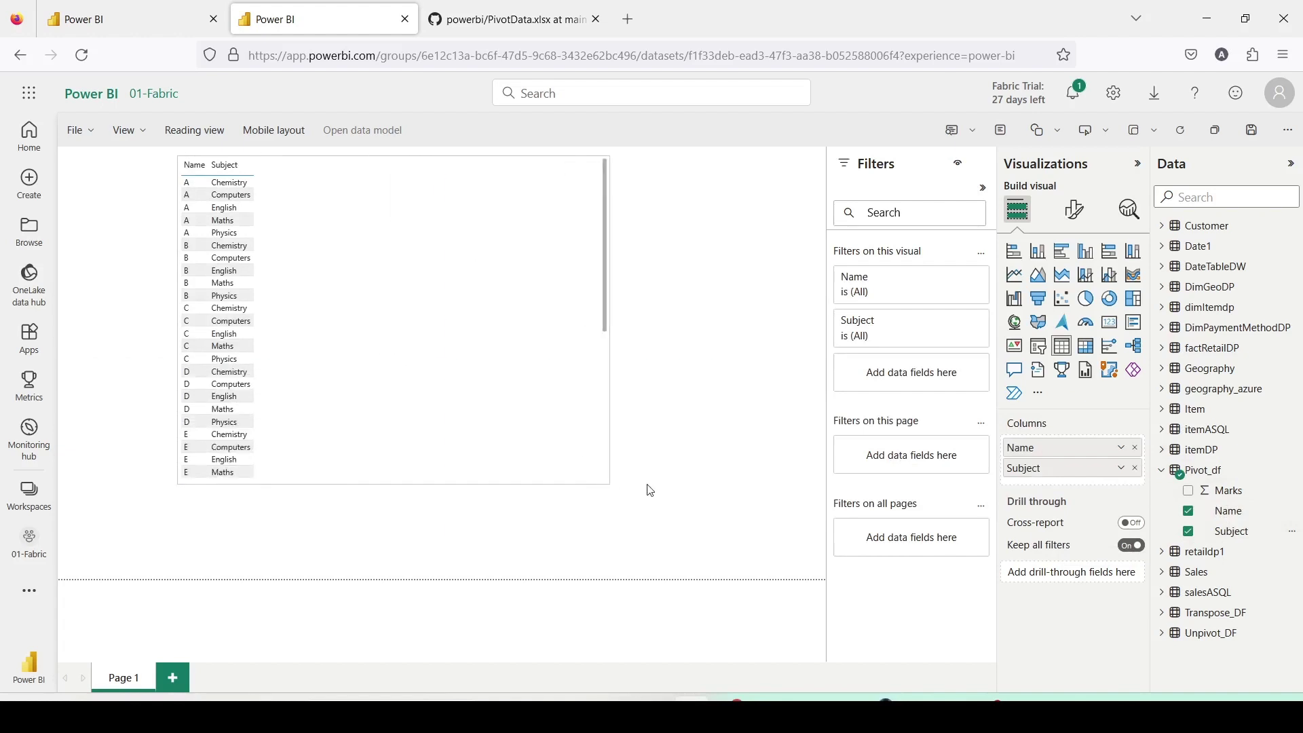
left_click_drag(1231, 491, 425, 246)
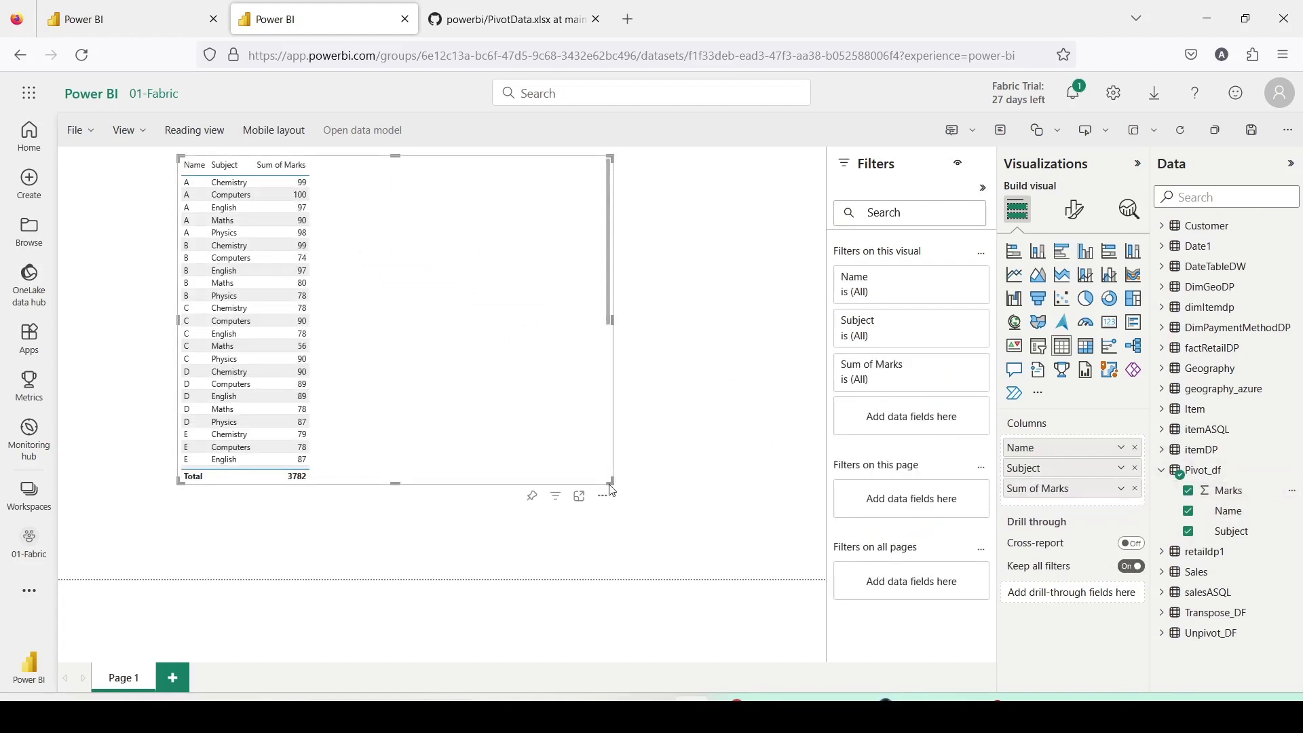
Step: Add a Subject slicer from Pivot_df beside the table and shorten it to just below its Physics option
left_click_drag(1231, 531, 750, 256)
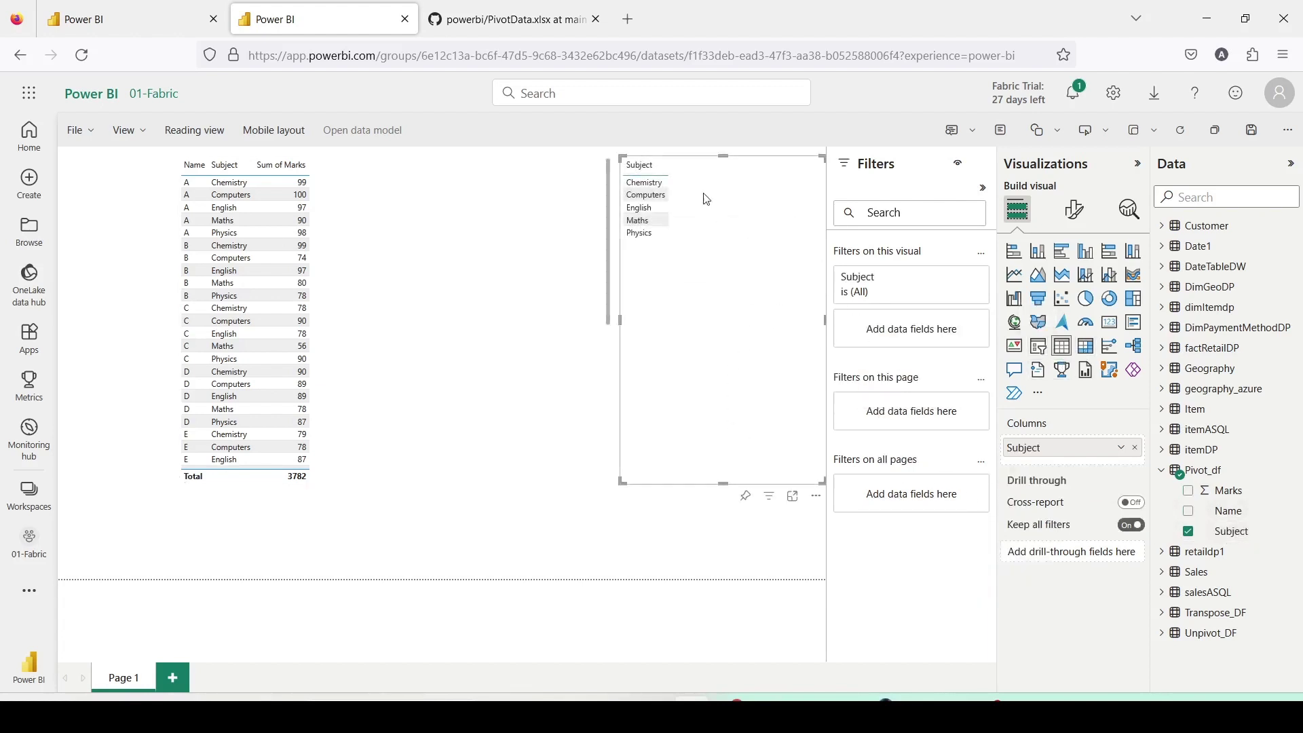
left_click(1038, 347)
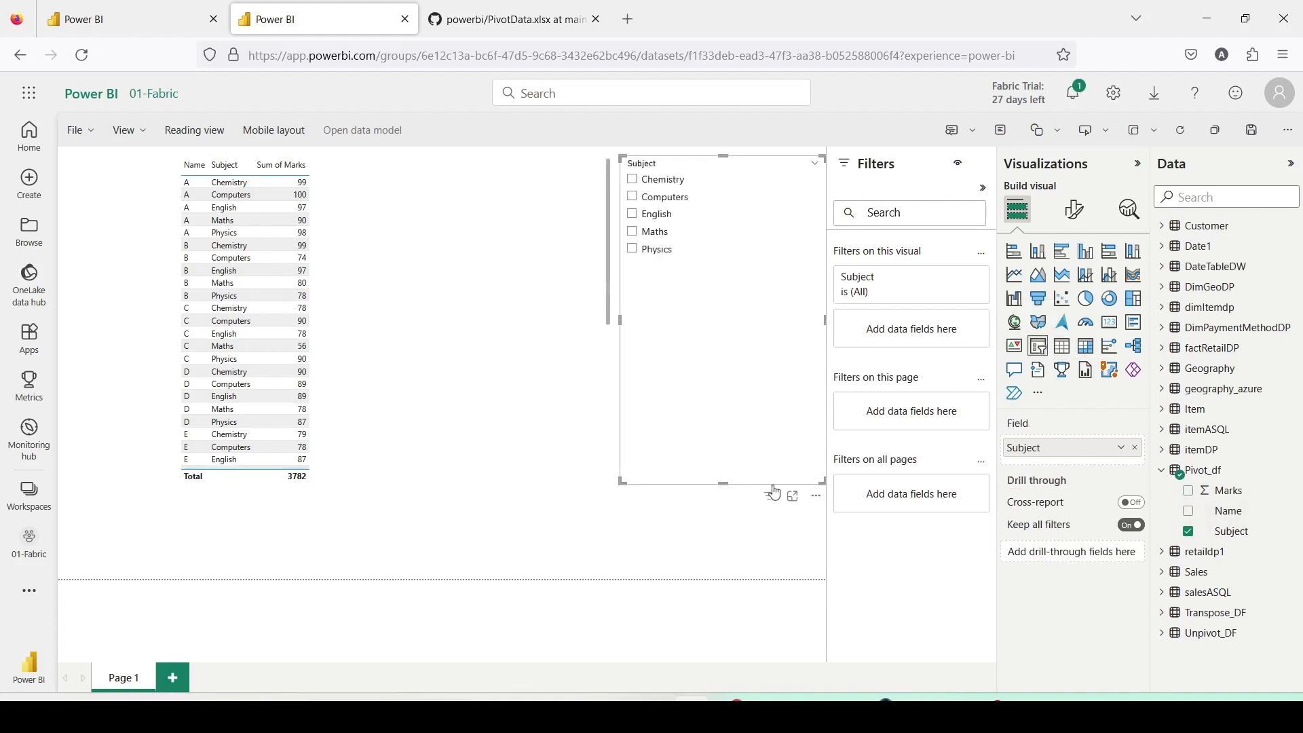
left_click_drag(723, 482, 723, 286)
Step: Add a Name slicer from Pivot_df below the Subject slicer and shift it slightly down
left_click_drag(1221, 511, 729, 378)
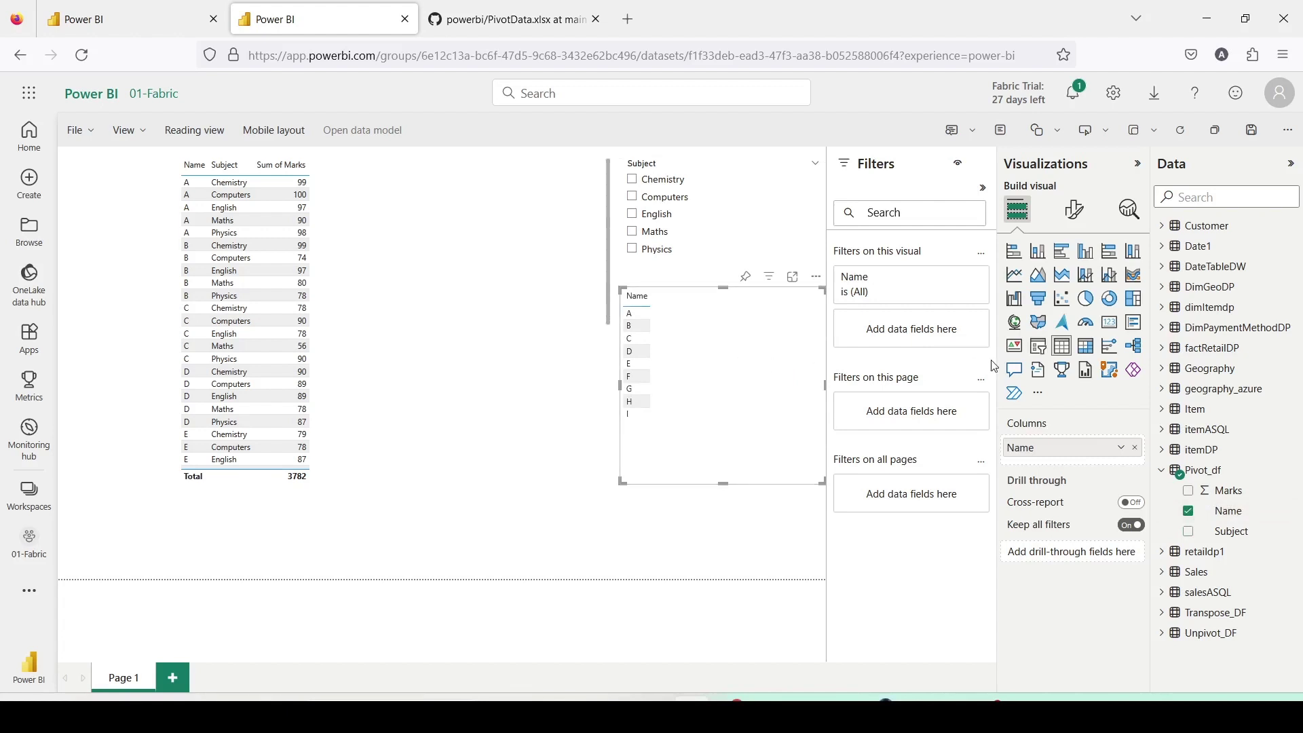
left_click(1043, 353)
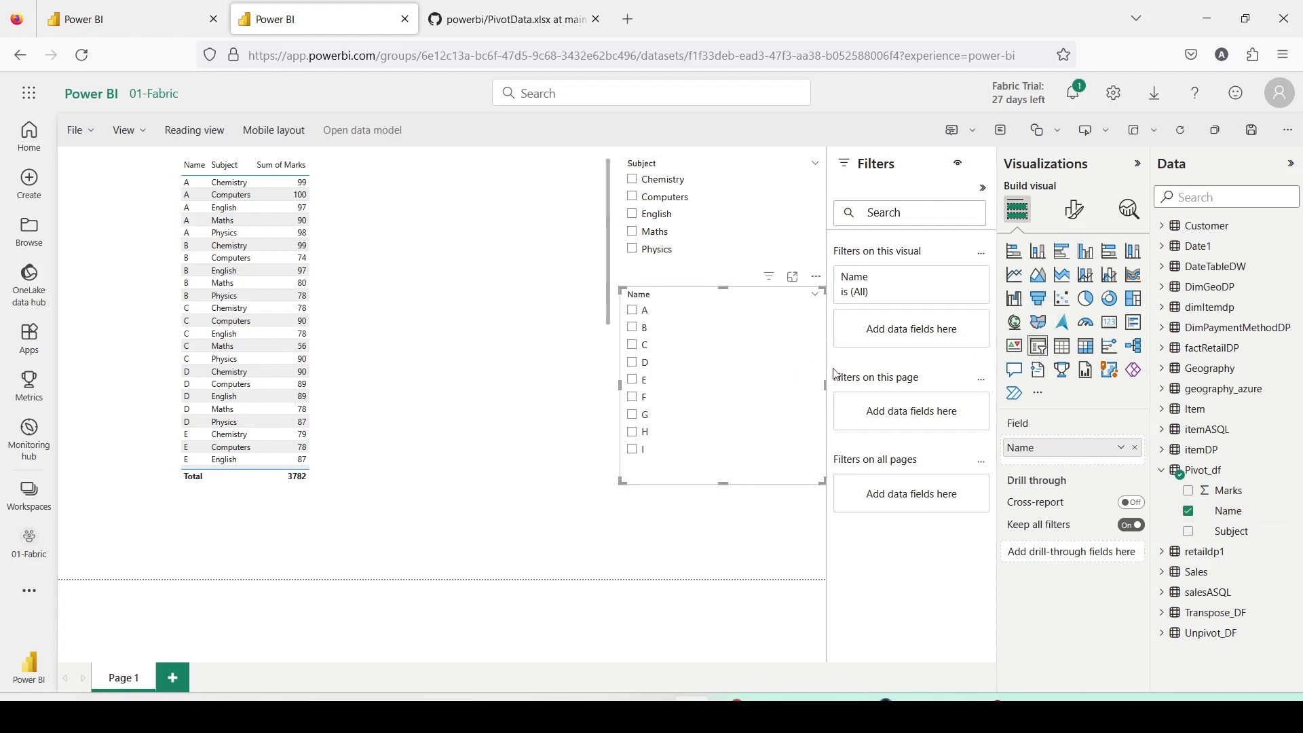
left_click_drag(736, 385, 736, 400)
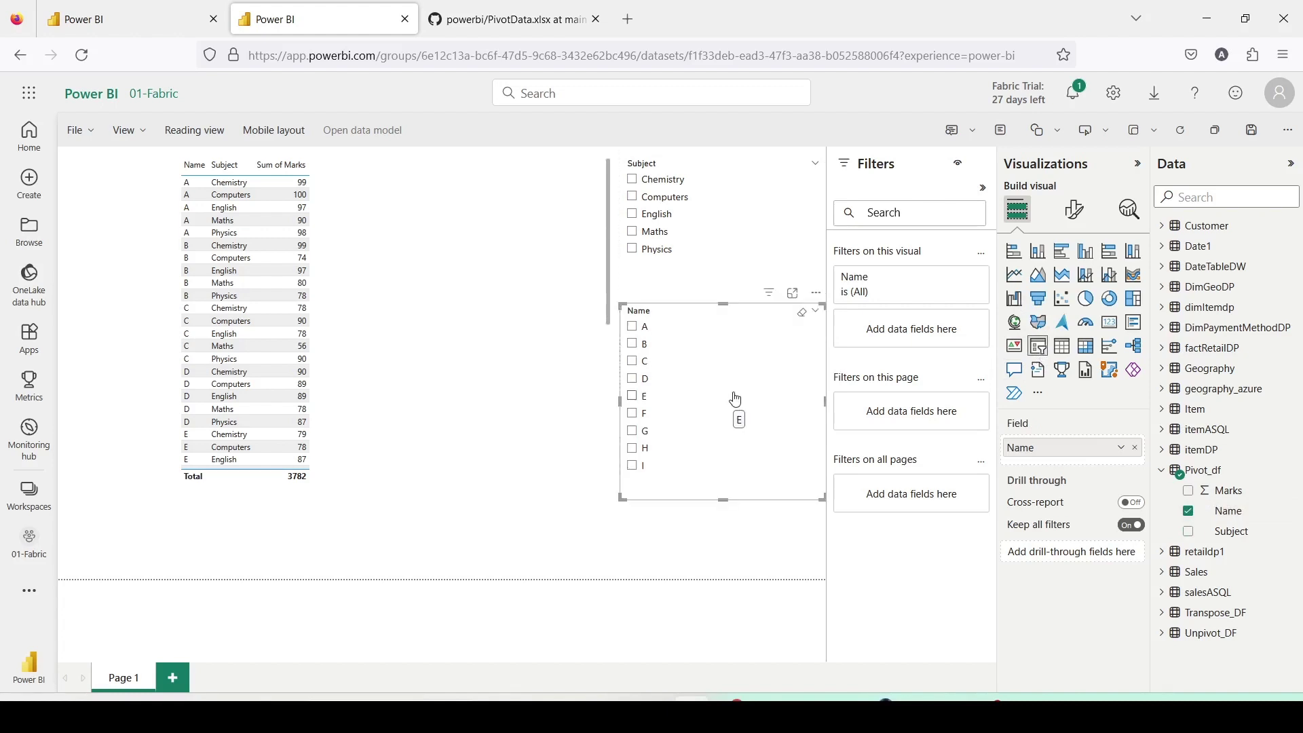
Step: Test both slicers by filtering the table to name B with English, switching to Computers, and clearing B
left_click(632, 345)
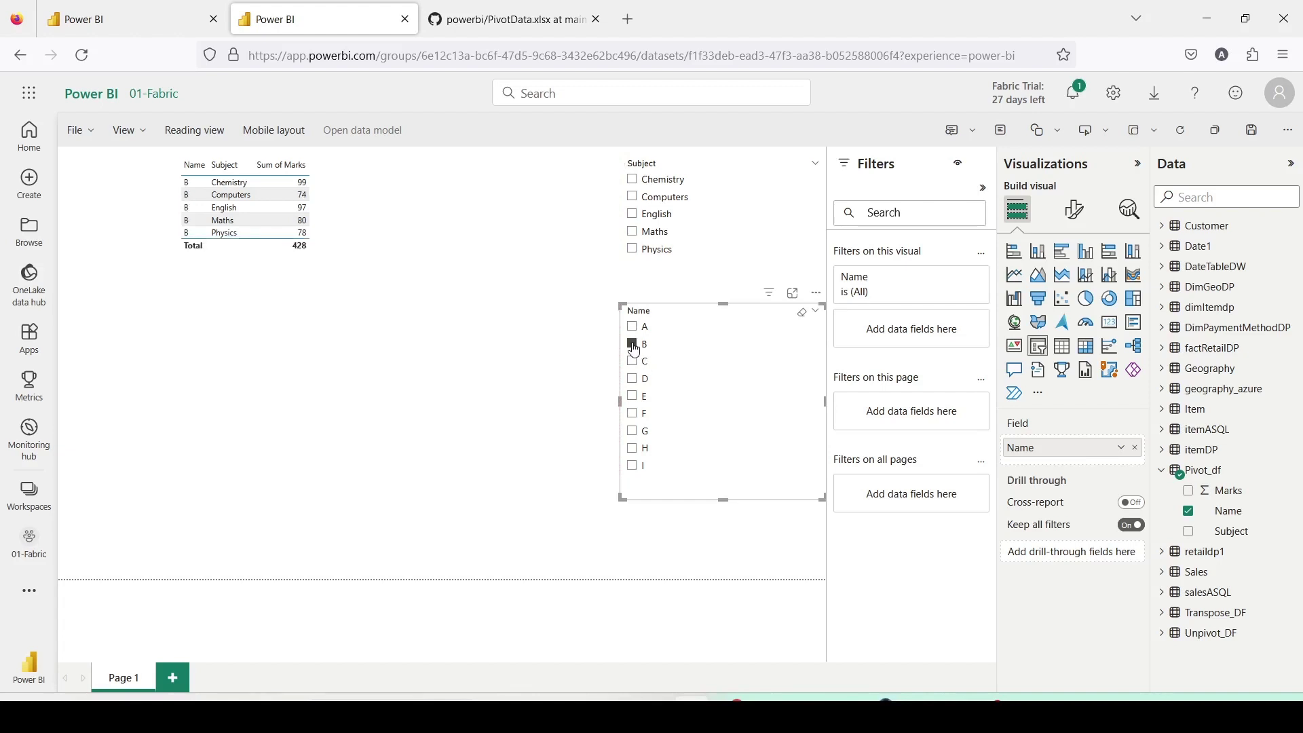
left_click(632, 213)
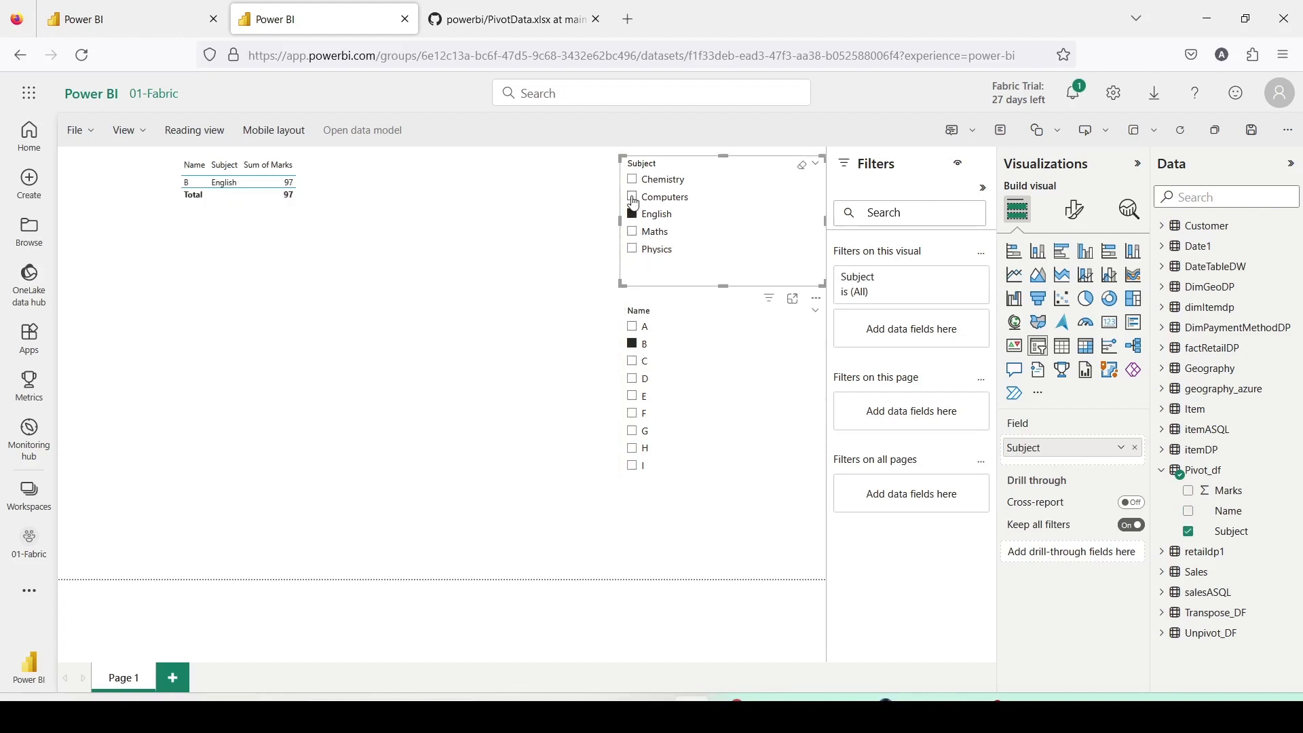
left_click(633, 196)
left_click(632, 344)
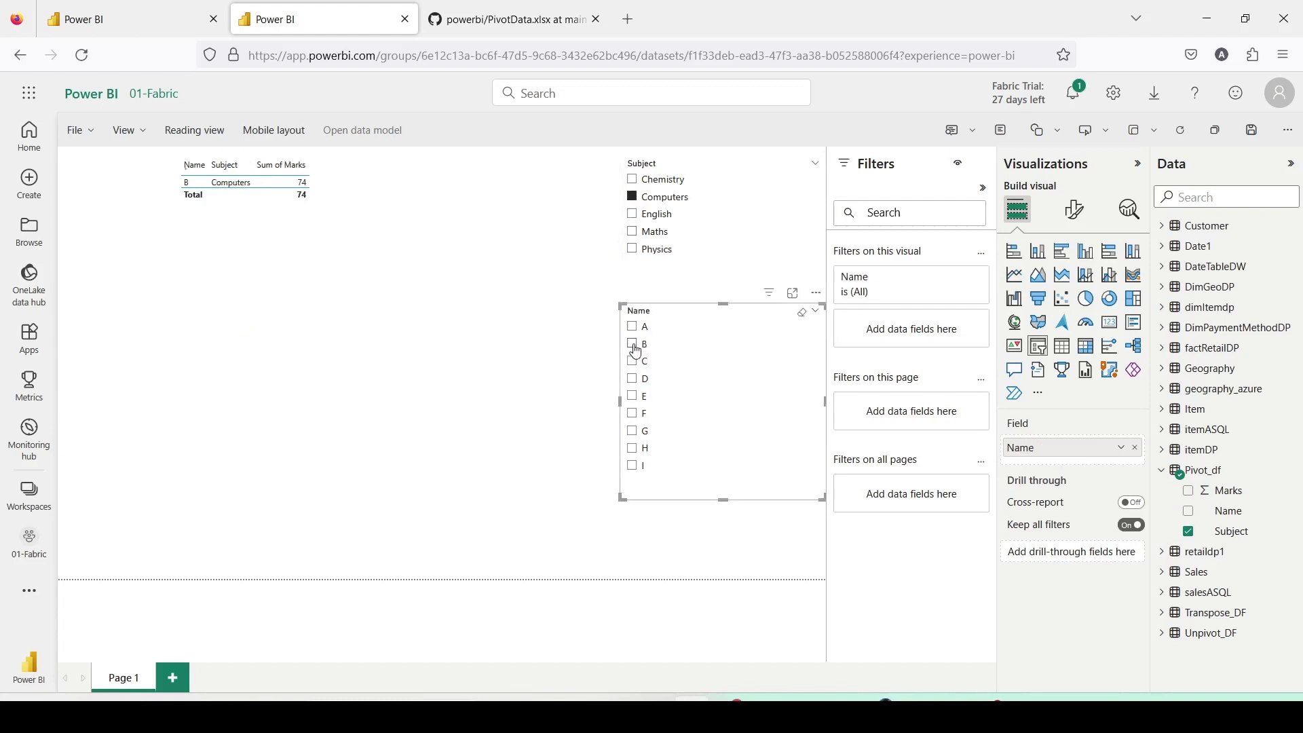
Step: Filter the table for all names by Chemistry, English, Maths and Physics in turn
left_click(632, 179)
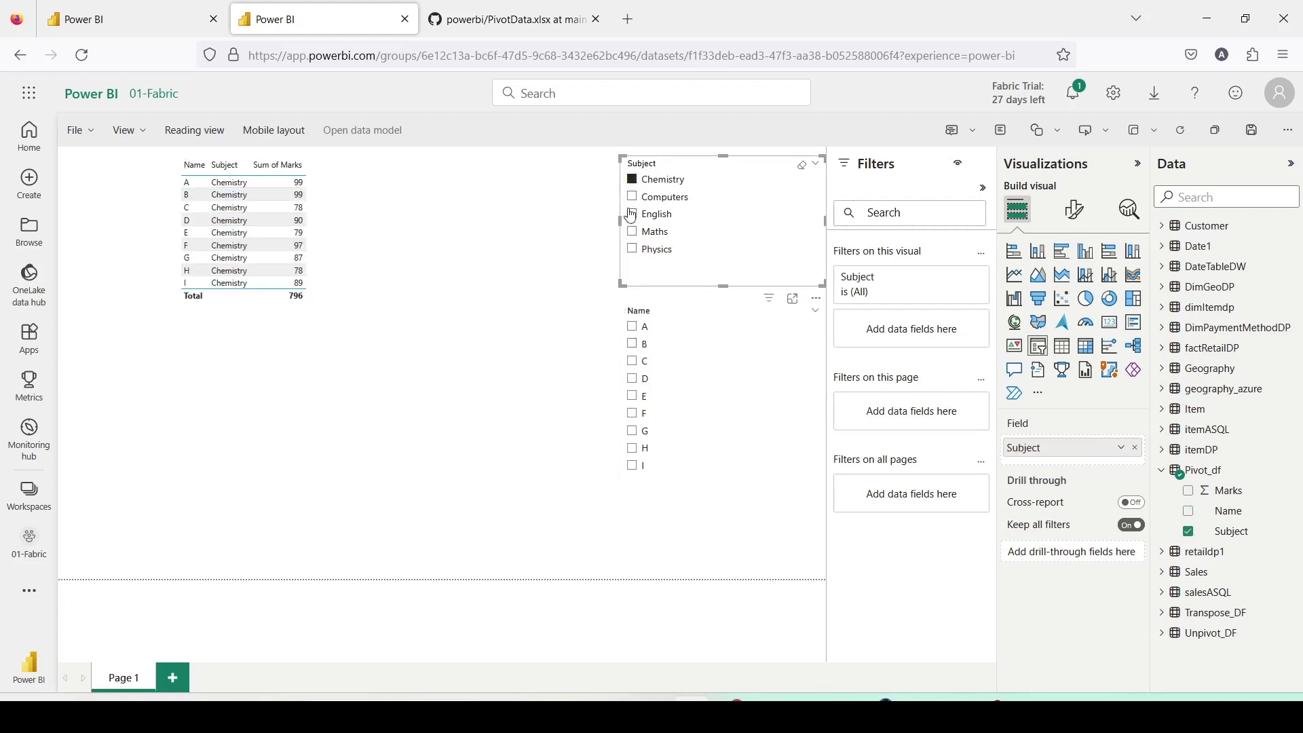
left_click(631, 215)
left_click(632, 232)
left_click(633, 249)
Step: Move the marks table away from the slicers and slightly down, and convert it to a matrix visual
left_click(378, 327)
left_click_drag(377, 328, 358, 322)
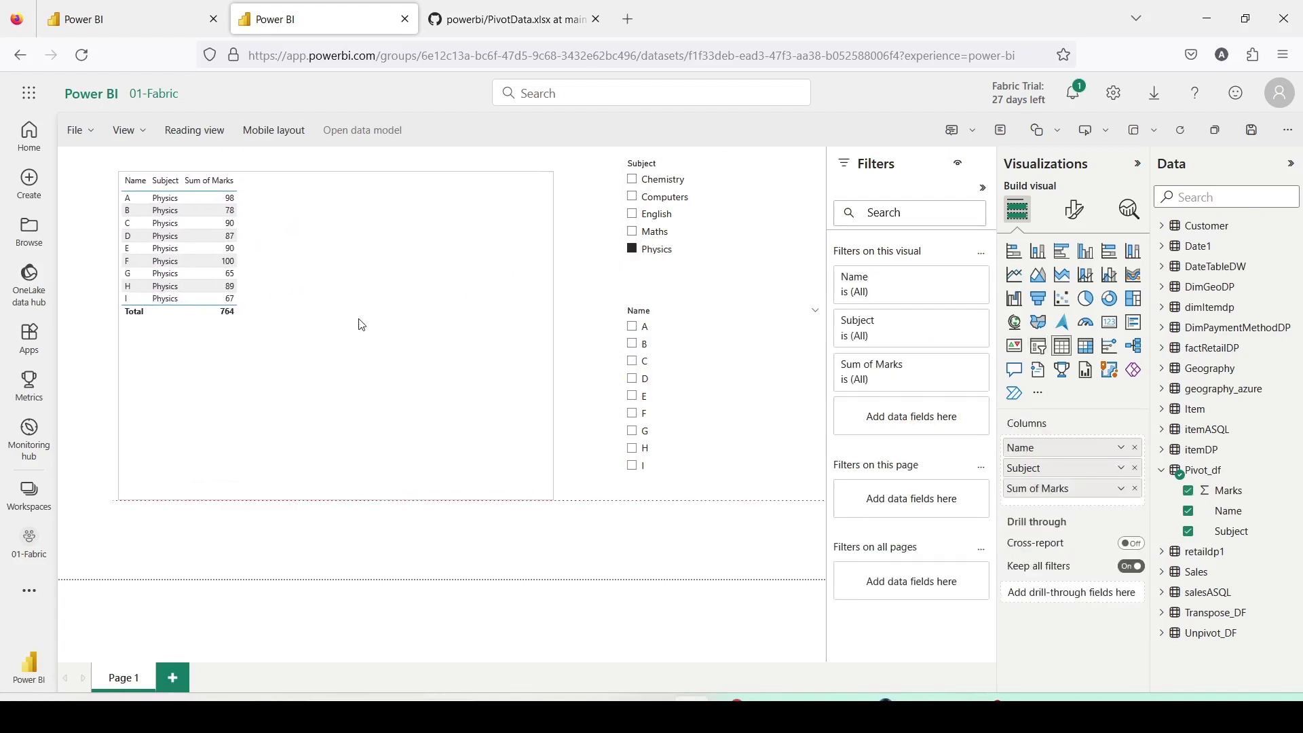
left_click(1086, 346)
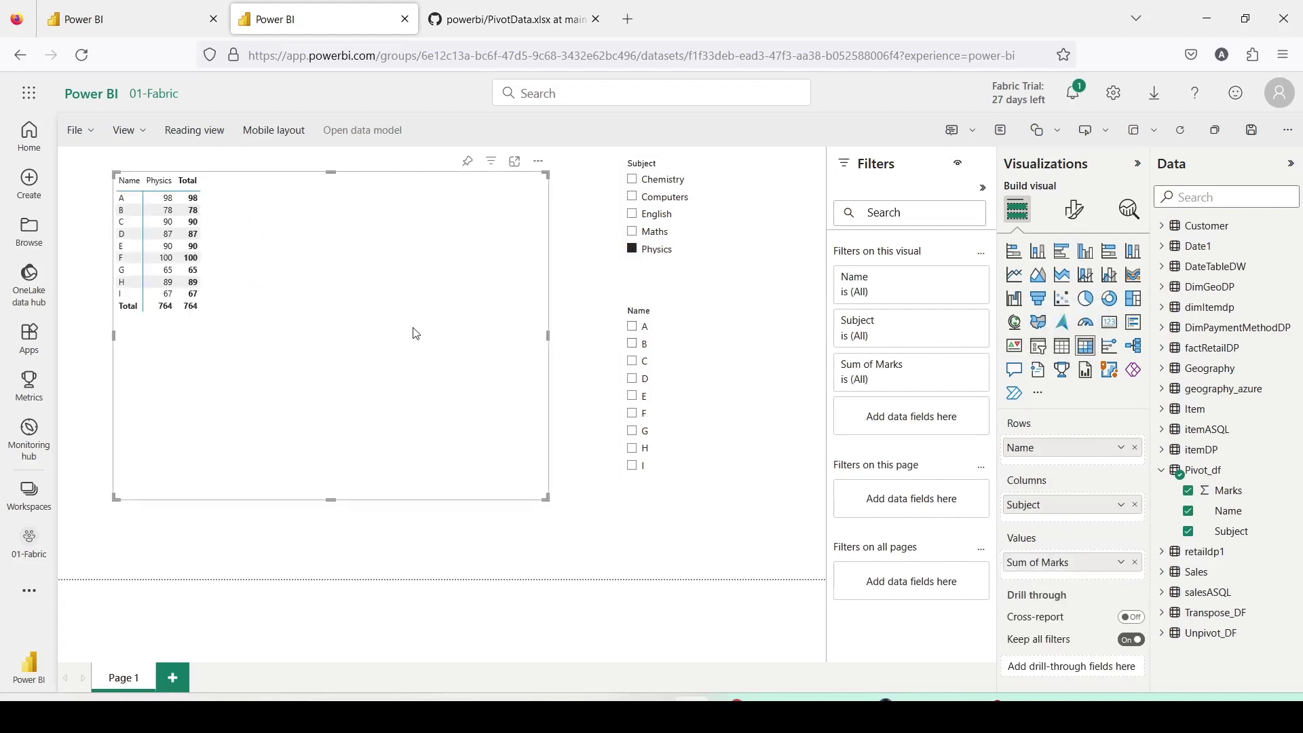
Step: Clear the Physics filter and swap the matrix fields so Subject forms the rows and Name the columns
left_click(632, 249)
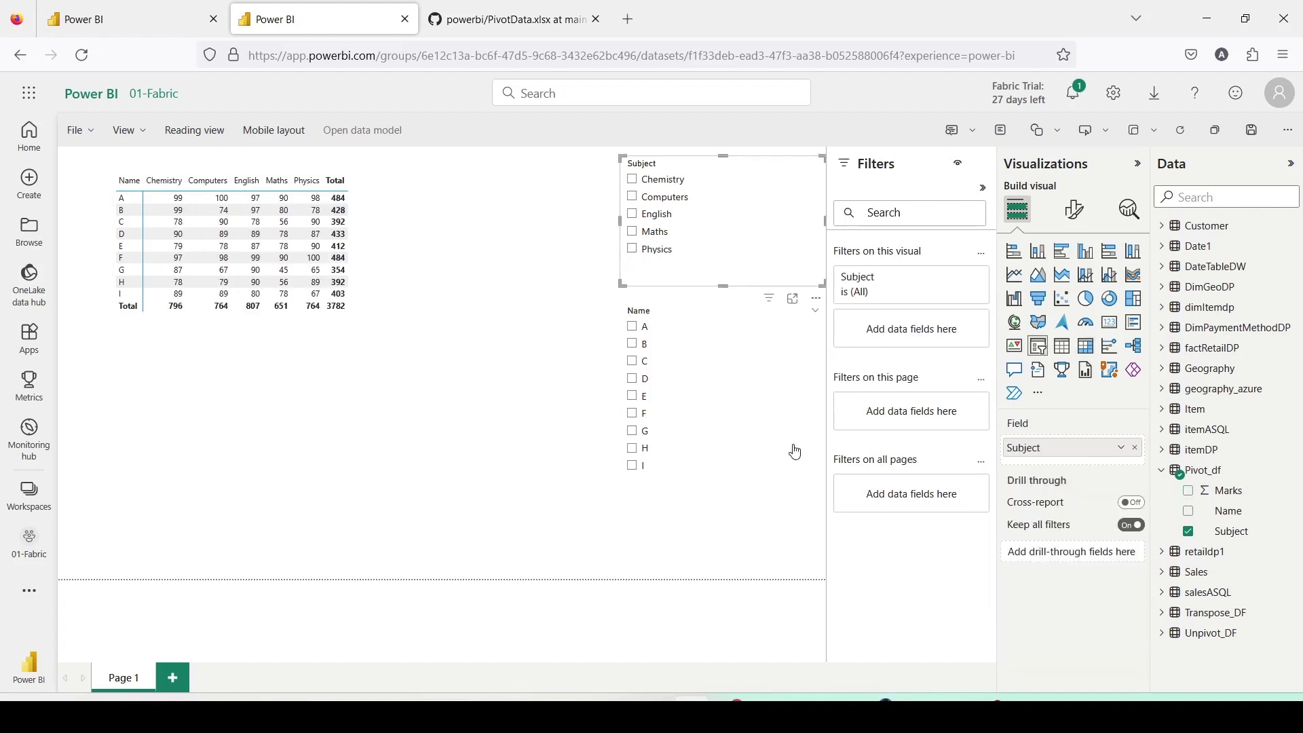
left_click(441, 422)
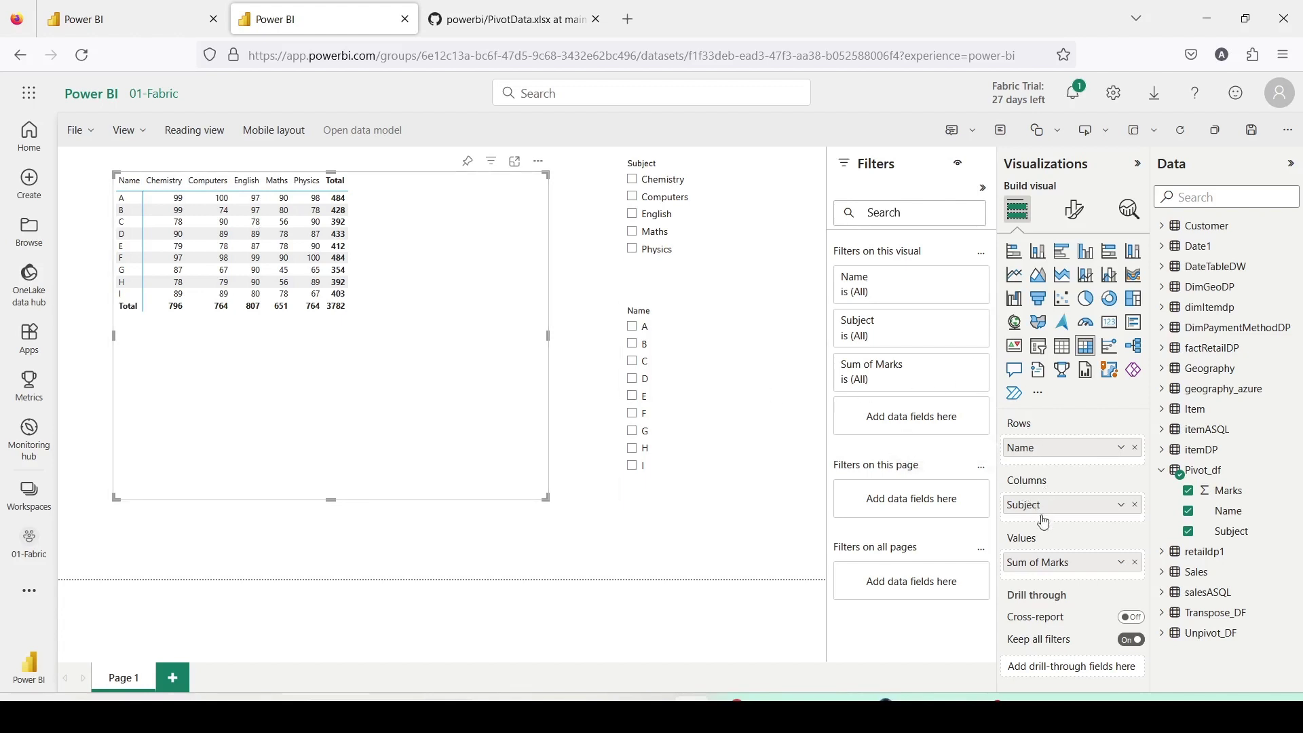
mouse_move(1041, 446)
left_mouse_down()
mouse_move(1045, 519)
mouse_move(1045, 449)
left_mouse_up()
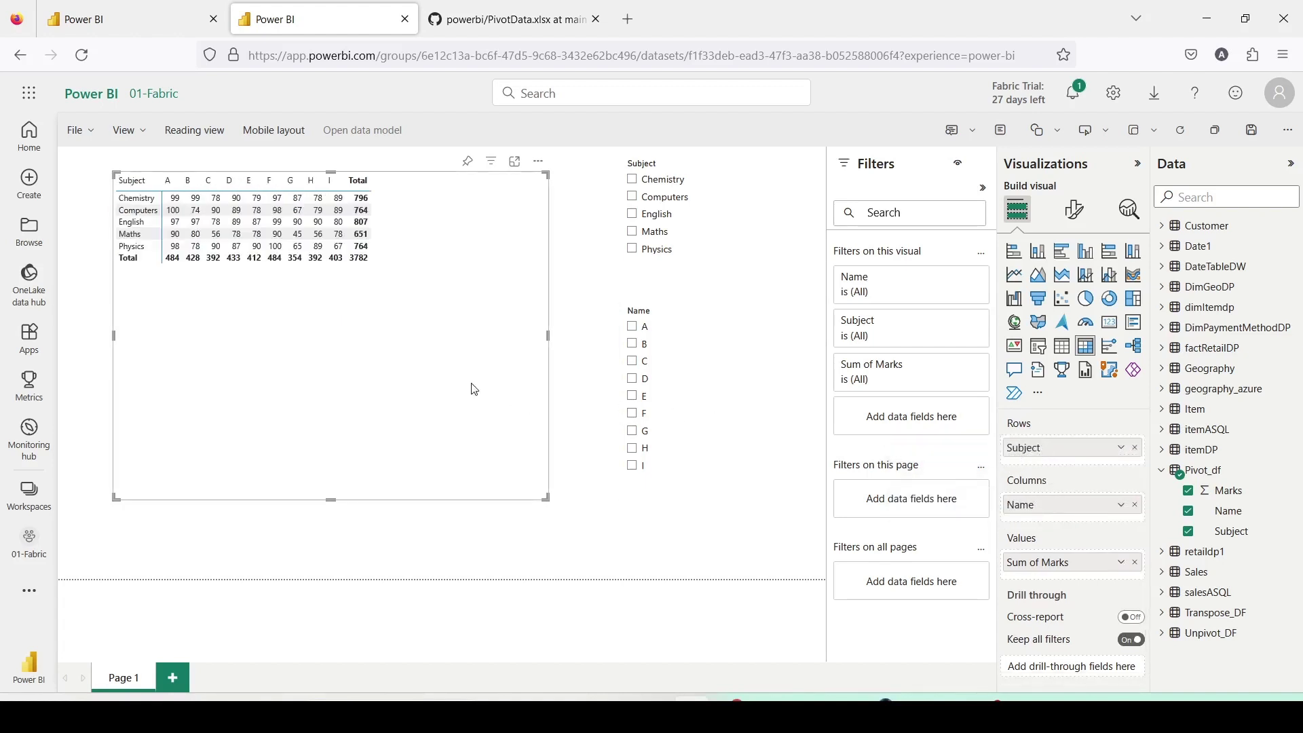